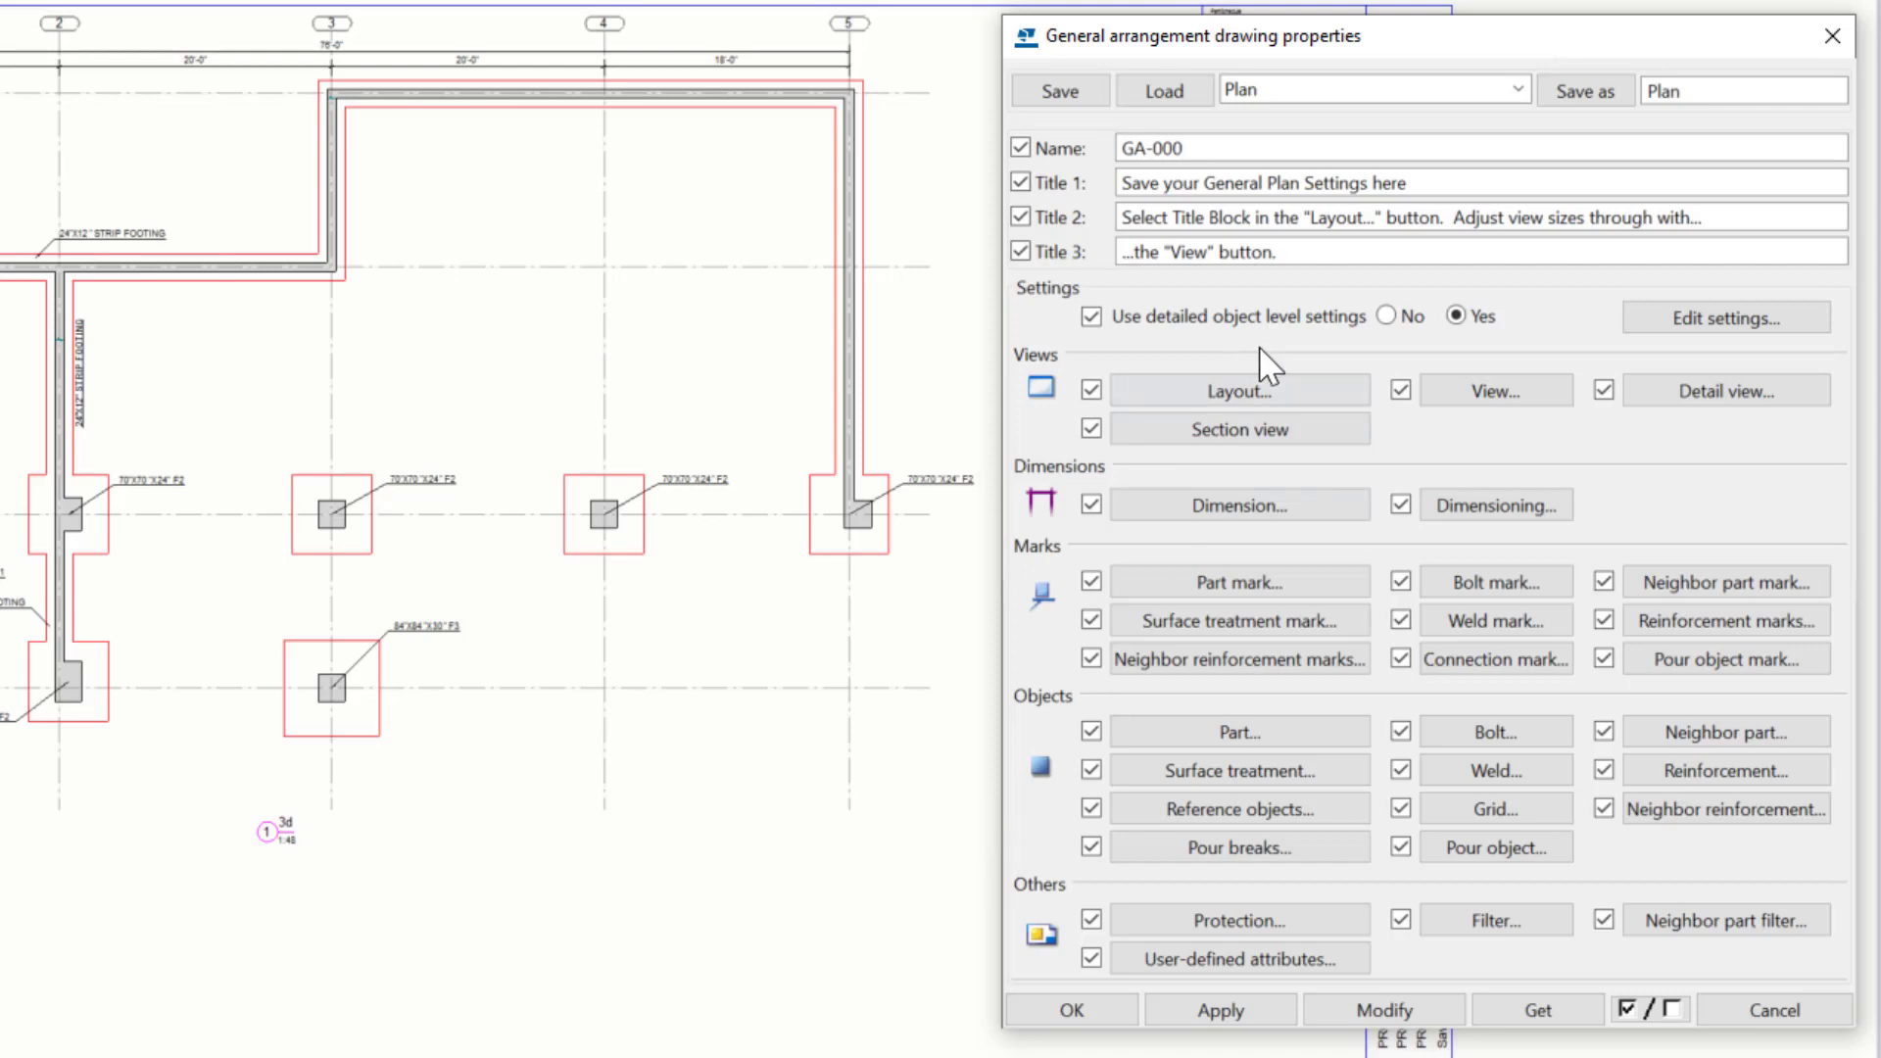
Confirm the Plan drawing keeps the CIP layout and Part Schedule D (36x24) size, changing nothing.
{"action": "left_click", "coordinate": [1323, 396]}
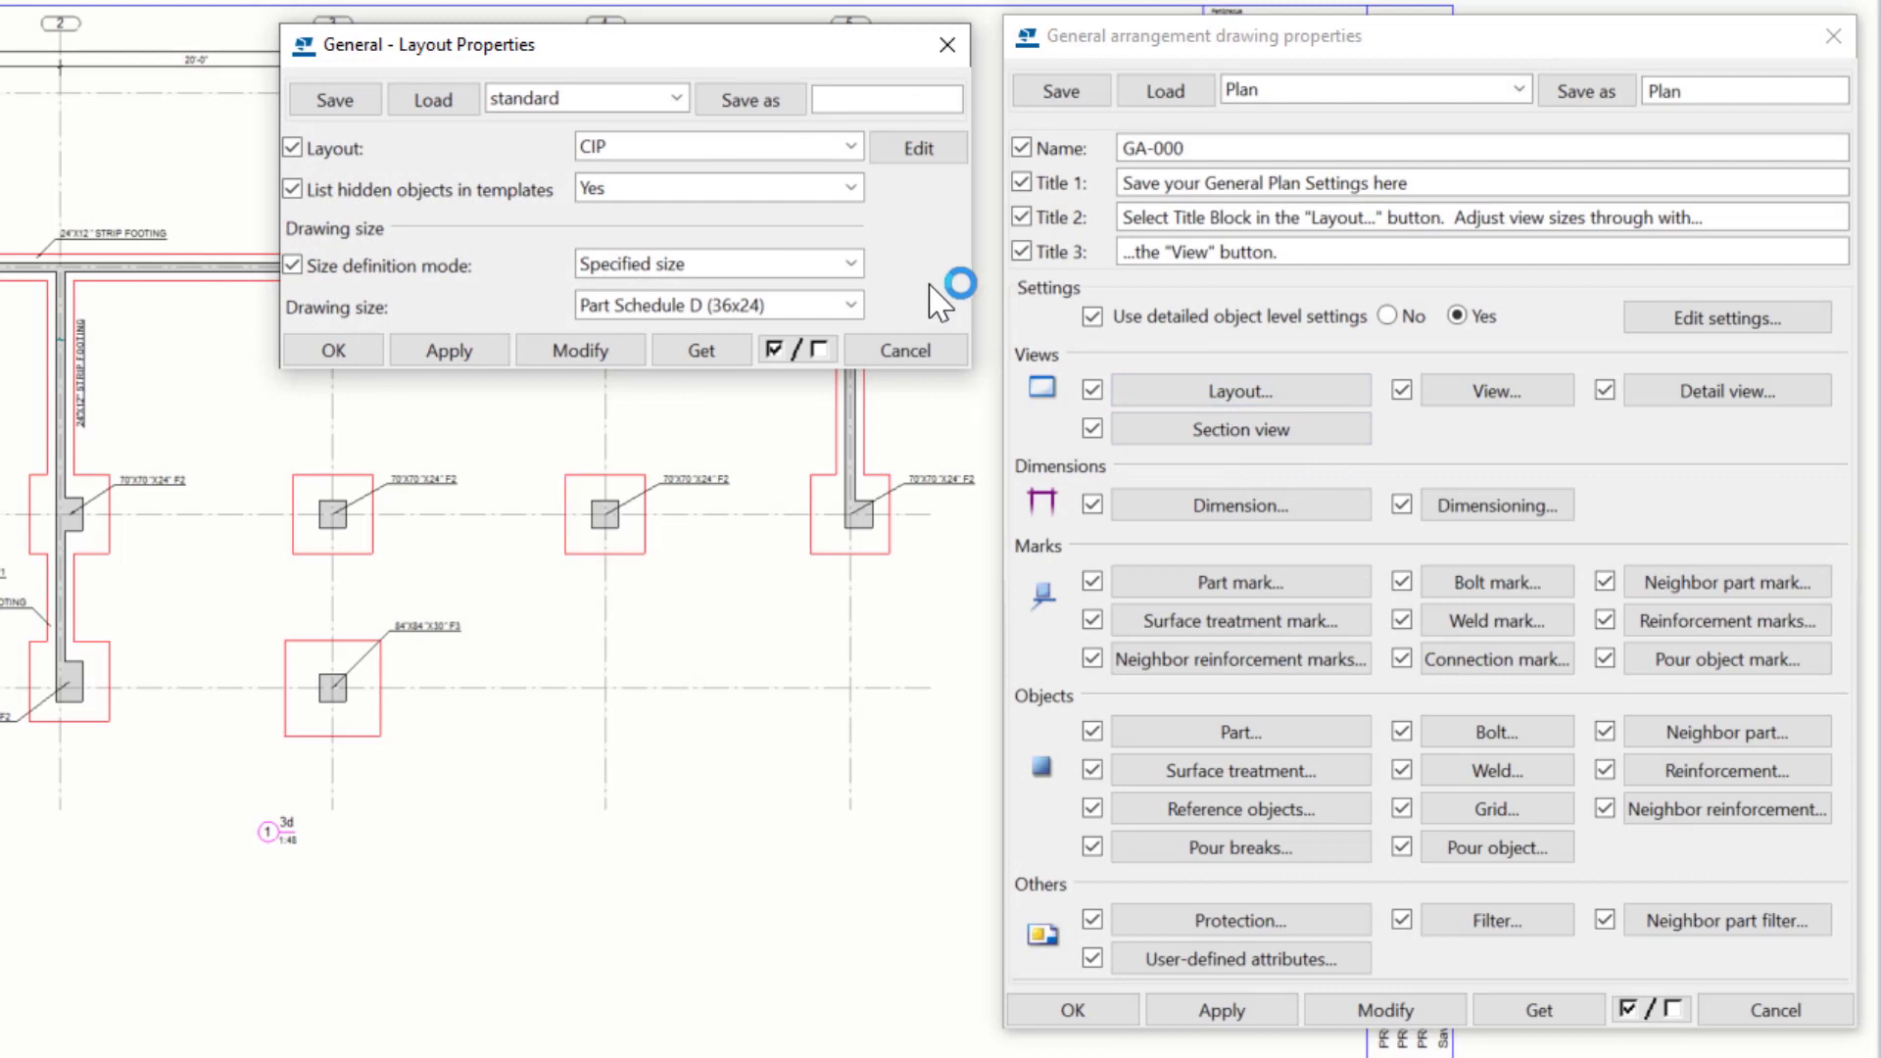
{"action": "left_click", "coordinate": [679, 99]}
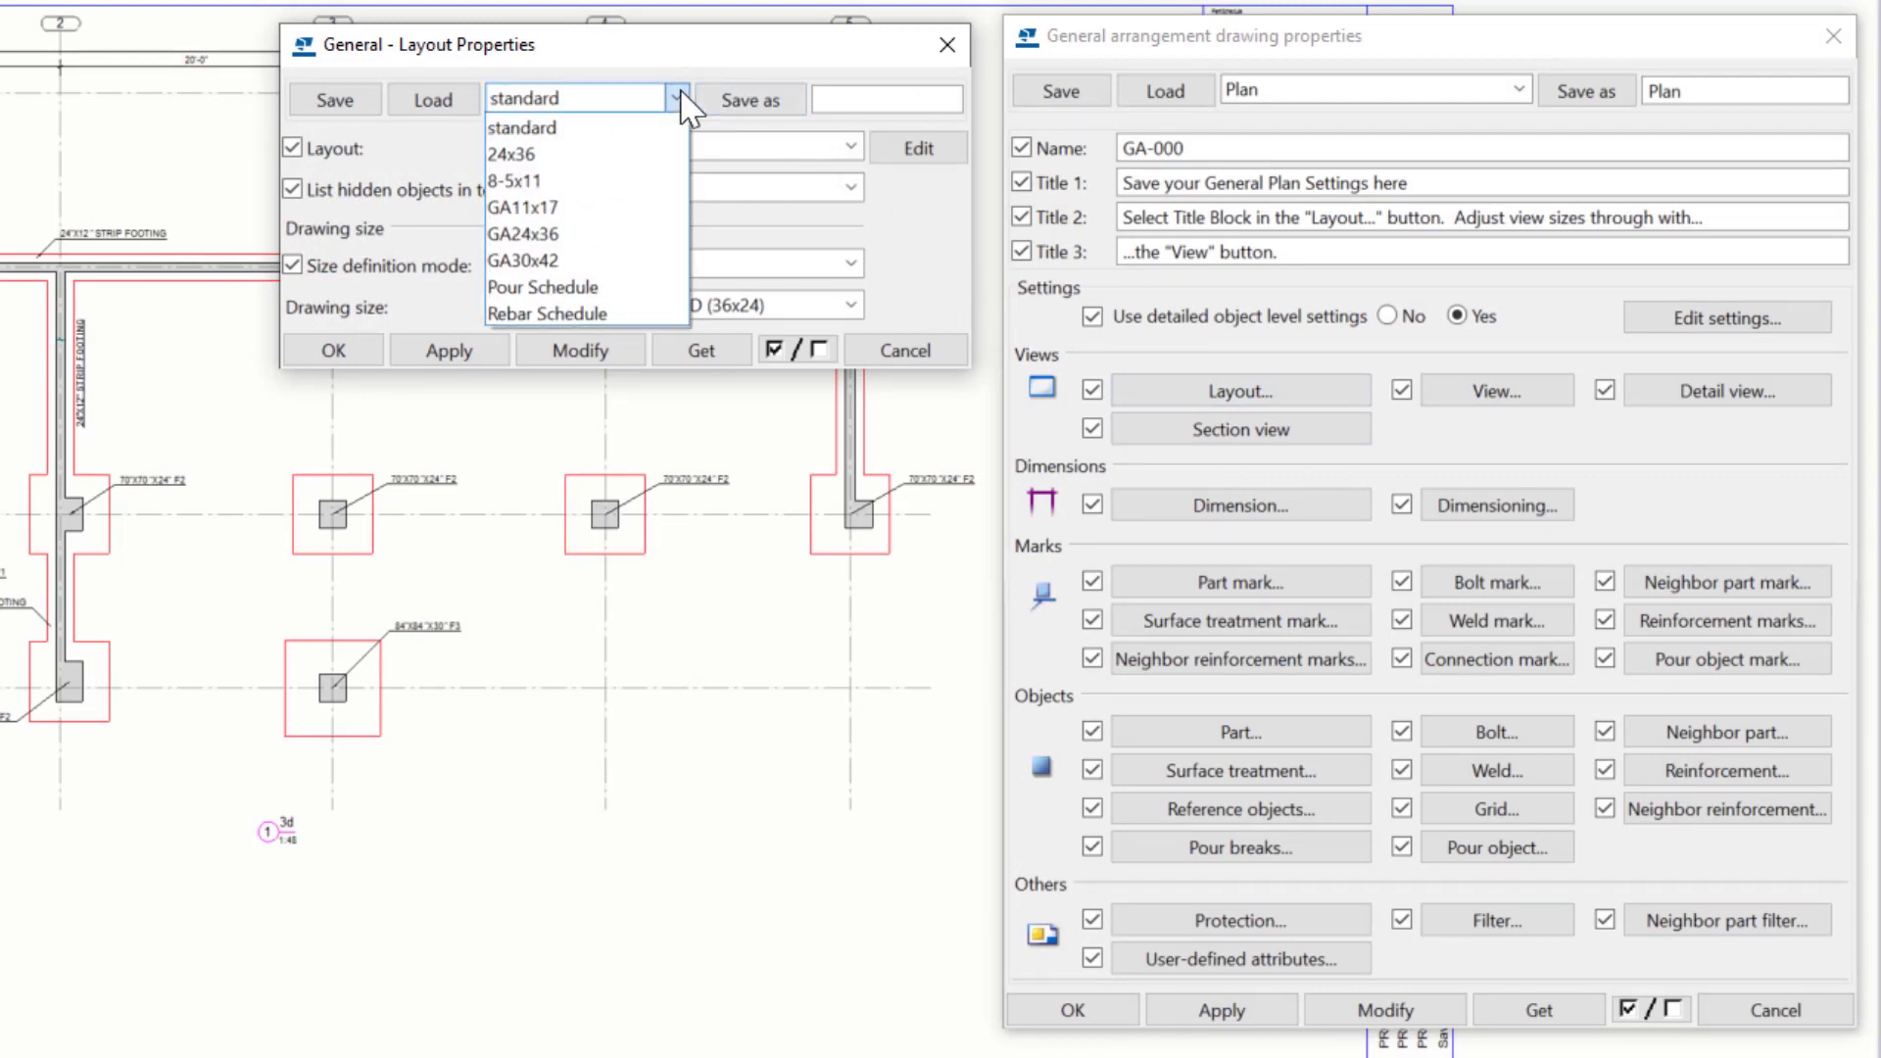
{"action": "left_click", "coordinate": [679, 99]}
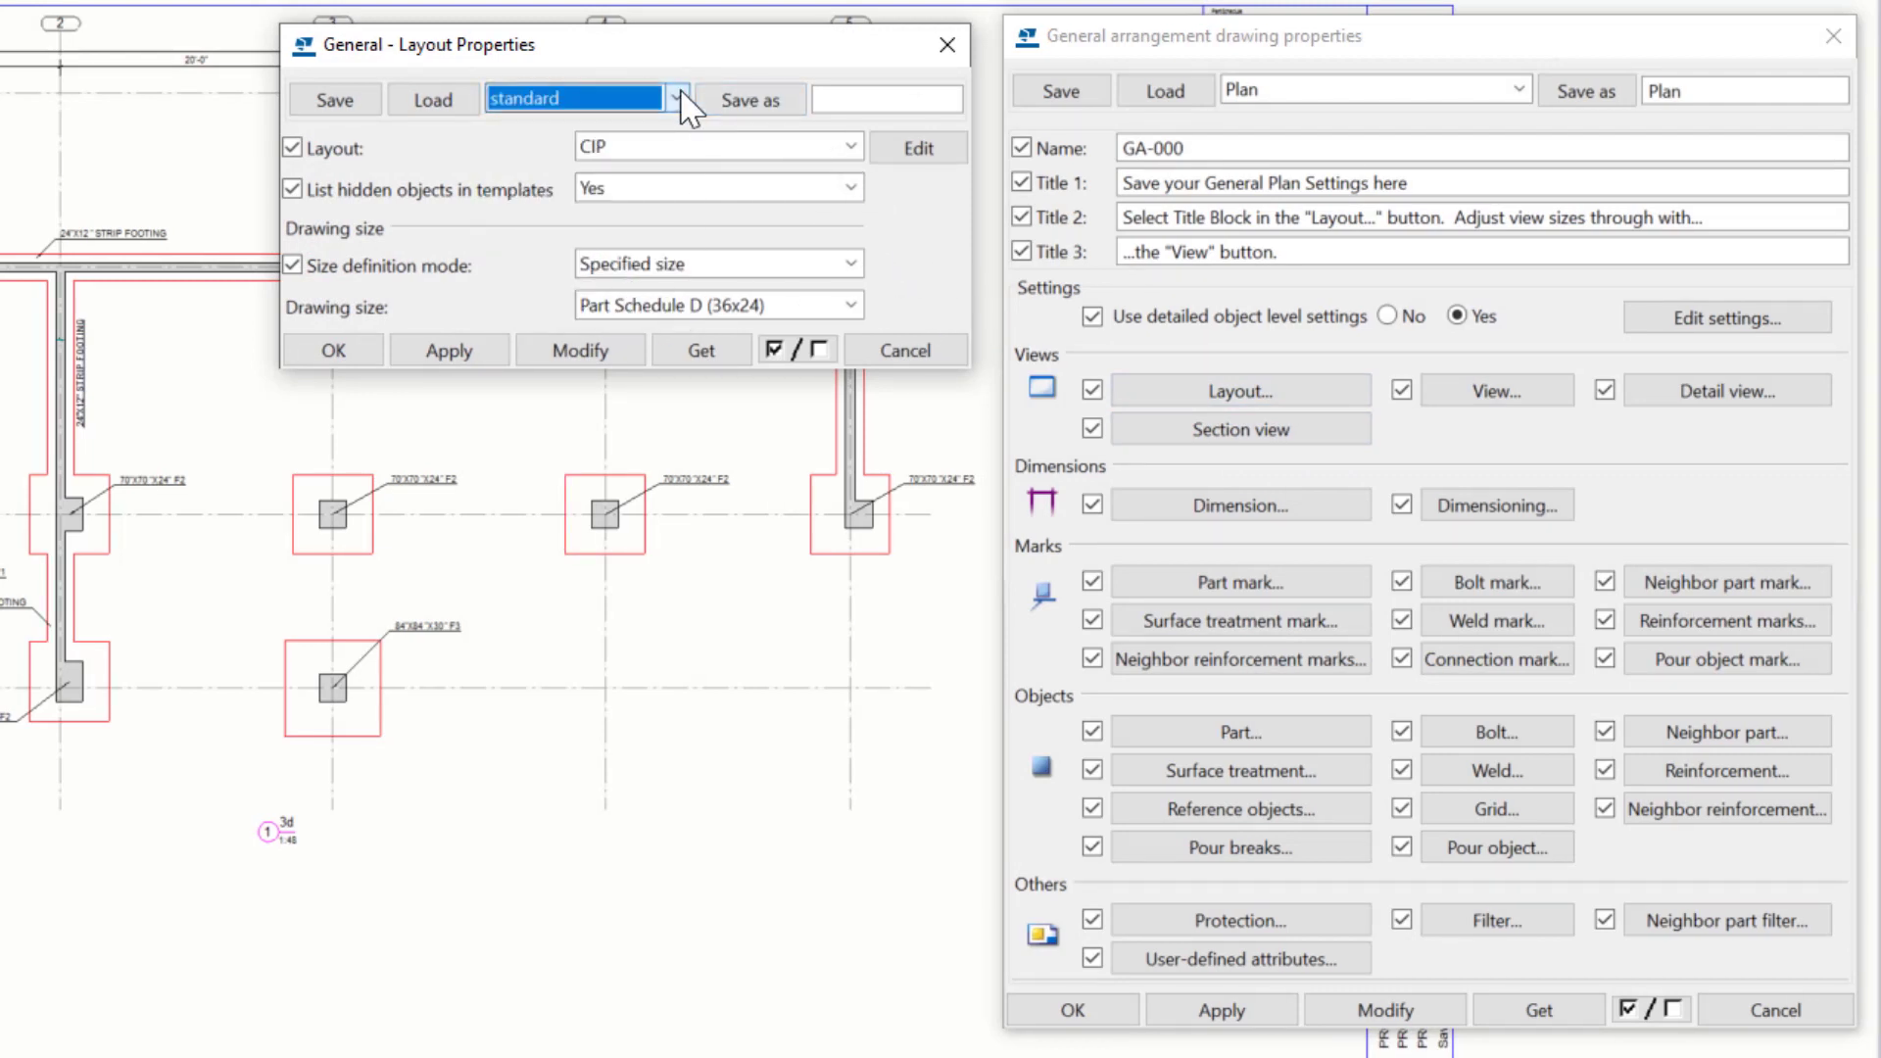
{"action": "left_click", "coordinate": [852, 147]}
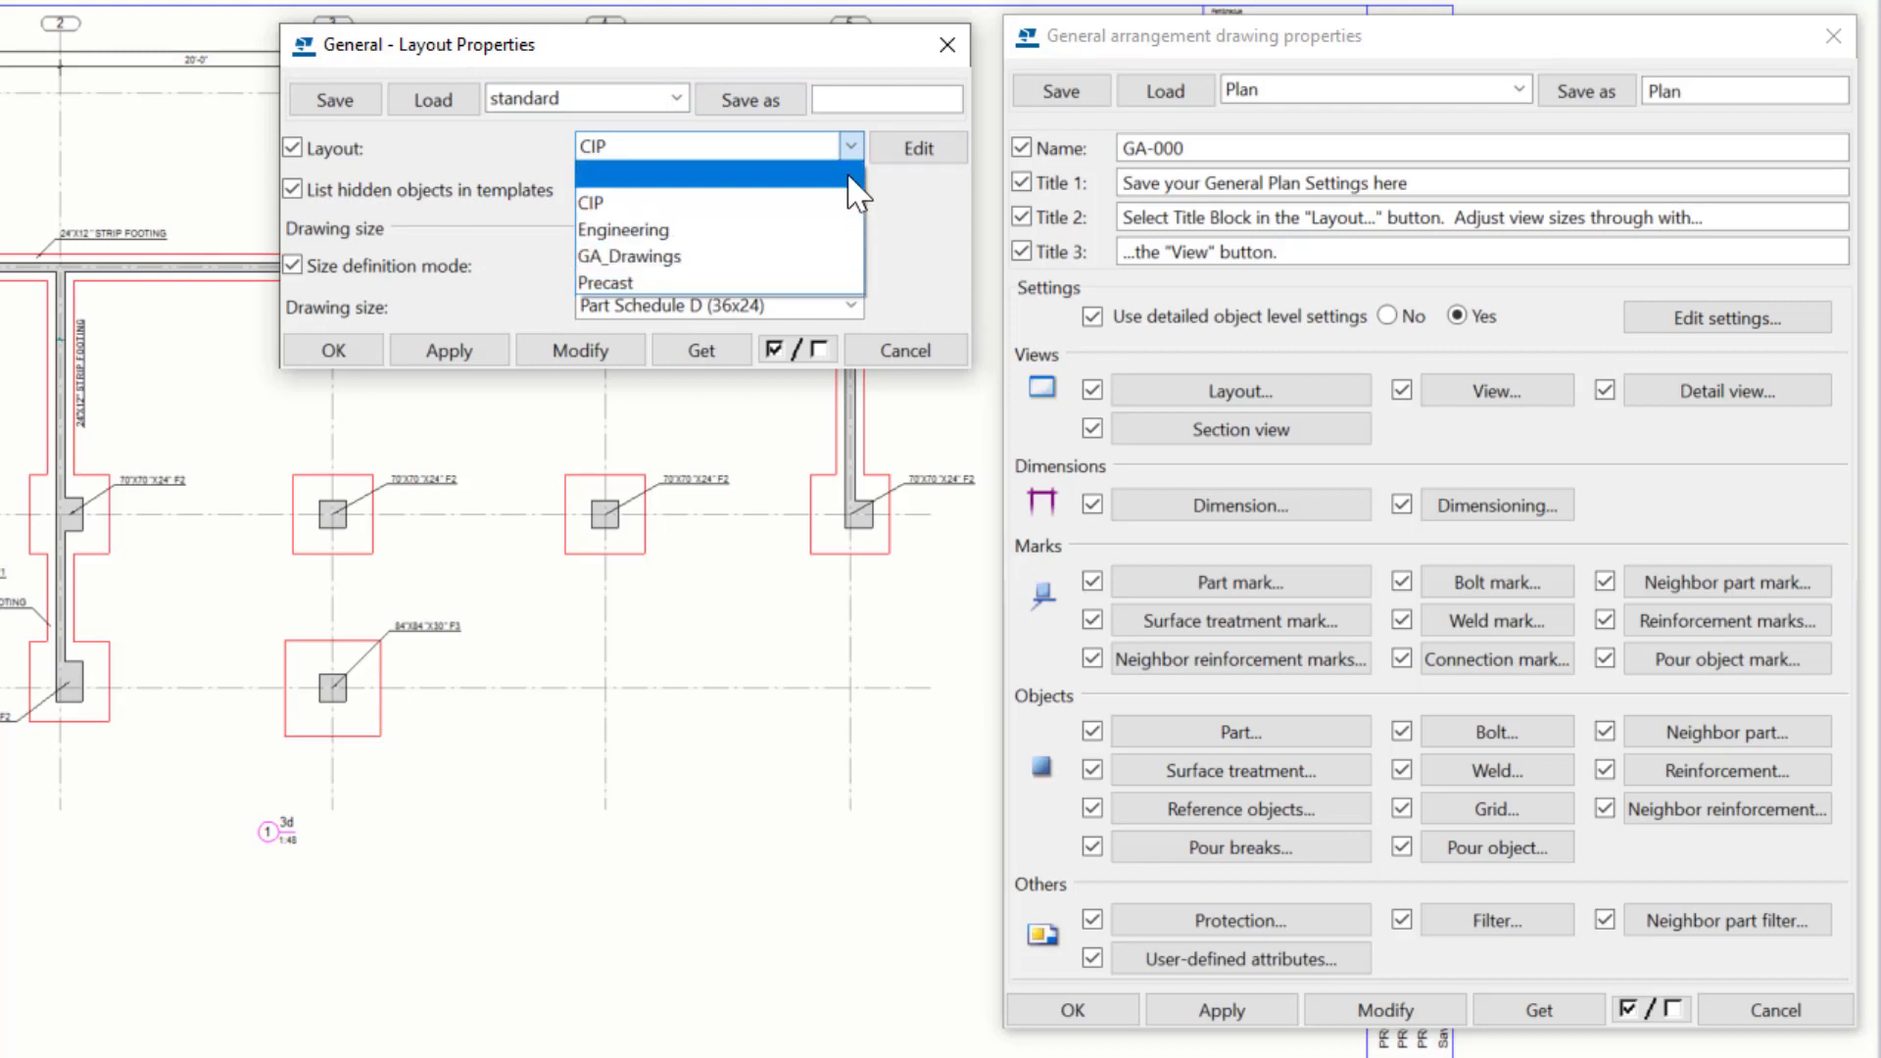
{"action": "left_click", "coordinate": [849, 145]}
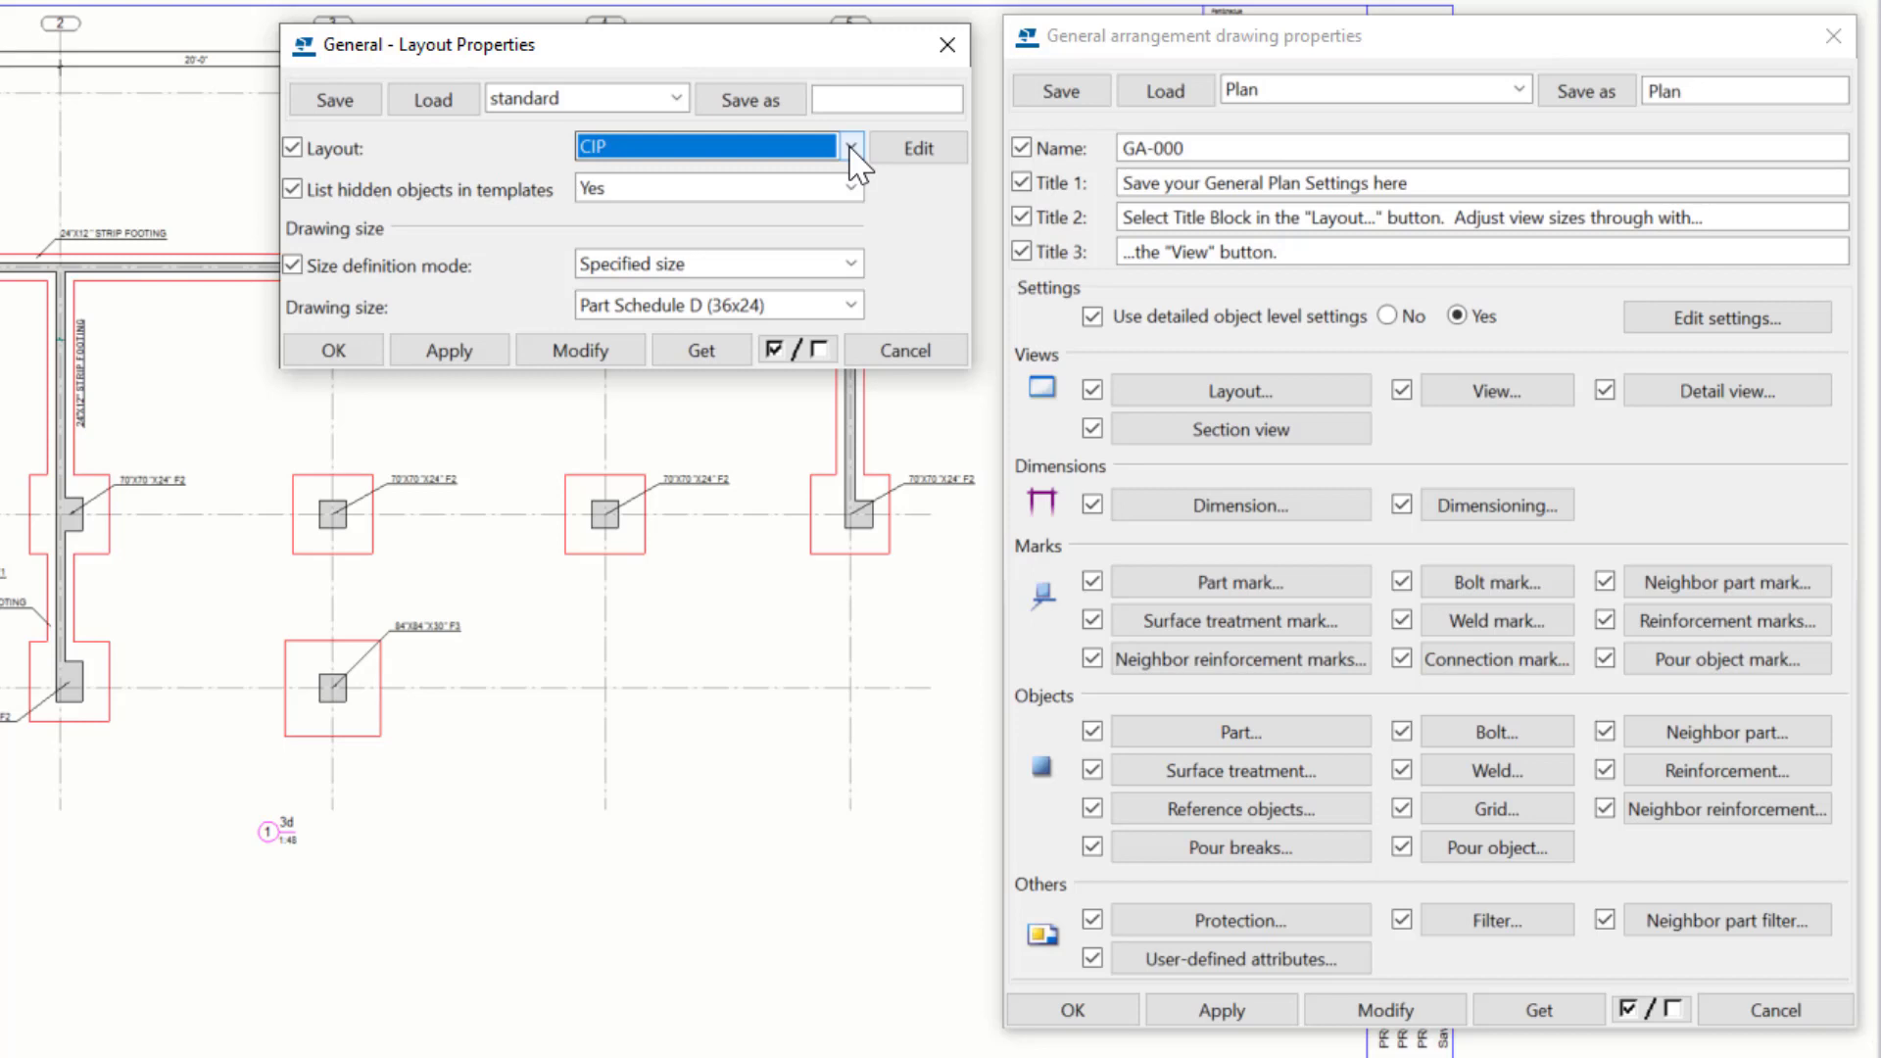
{"action": "left_click", "coordinate": [851, 305]}
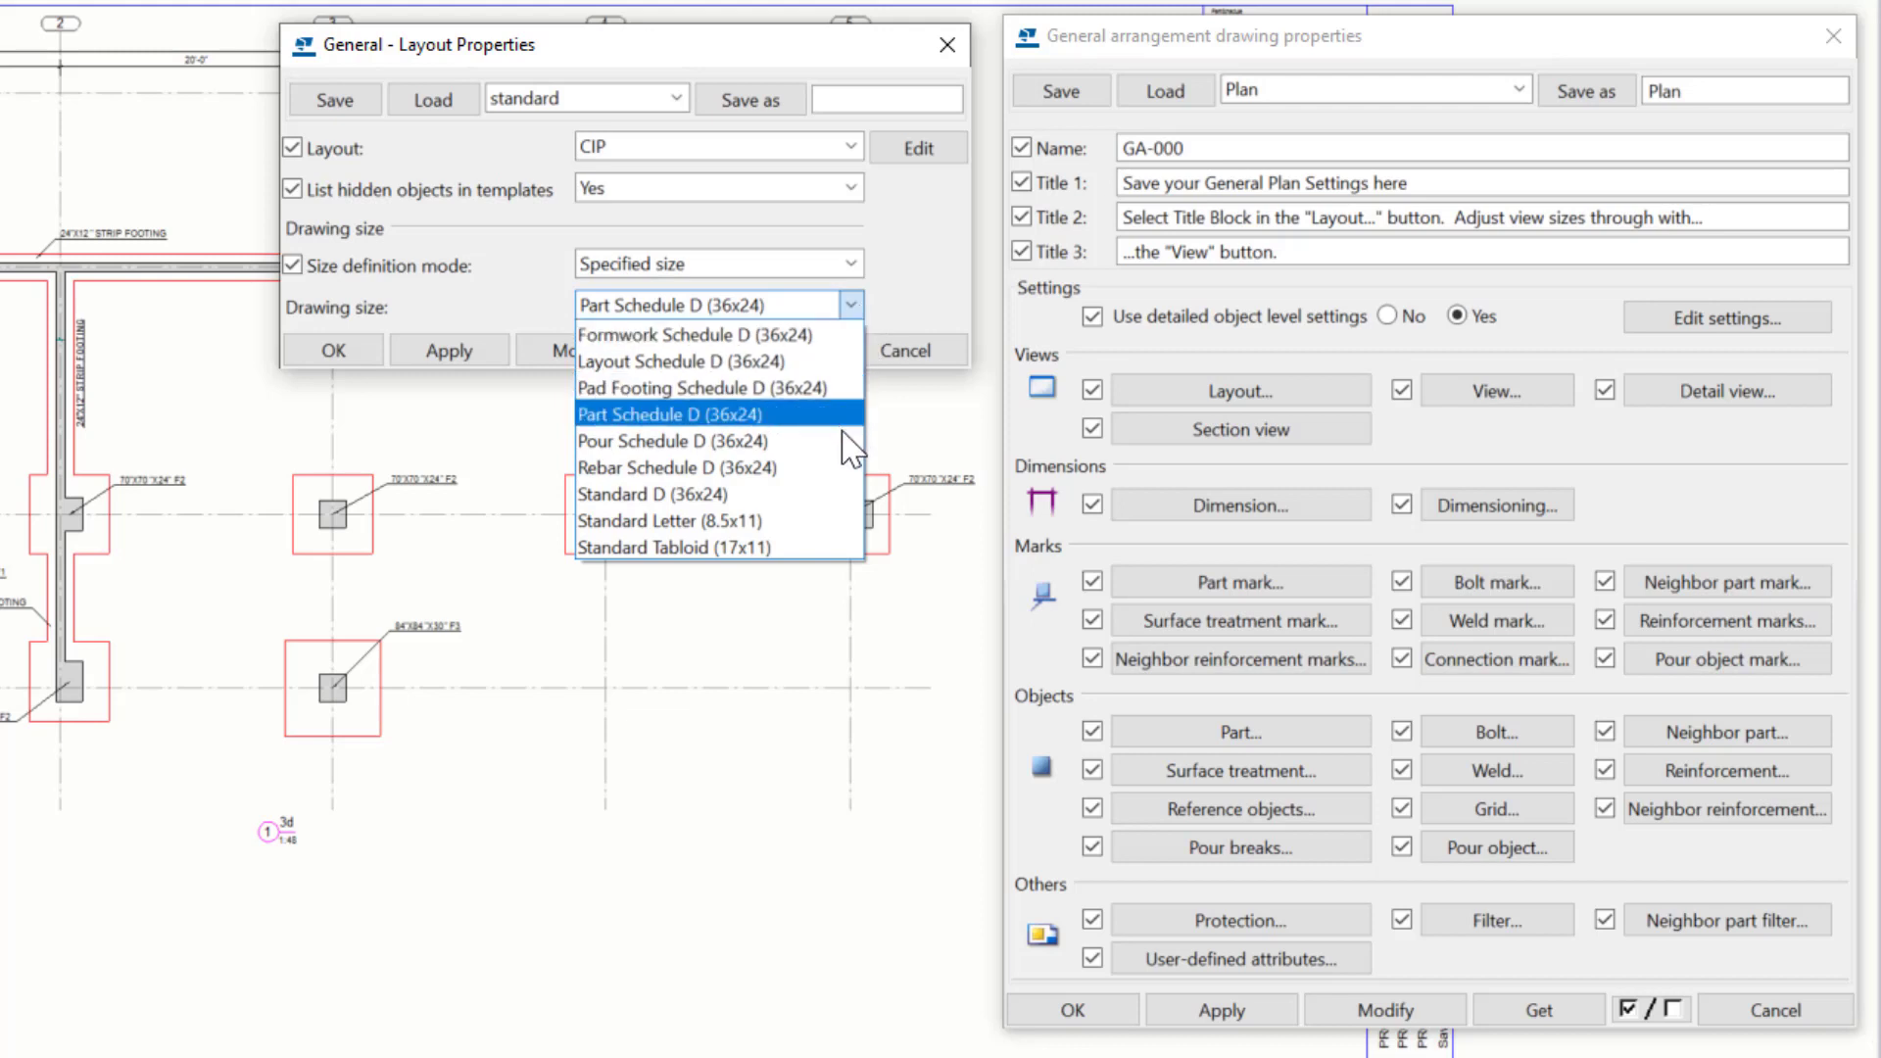
{"action": "left_click", "coordinate": [921, 245]}
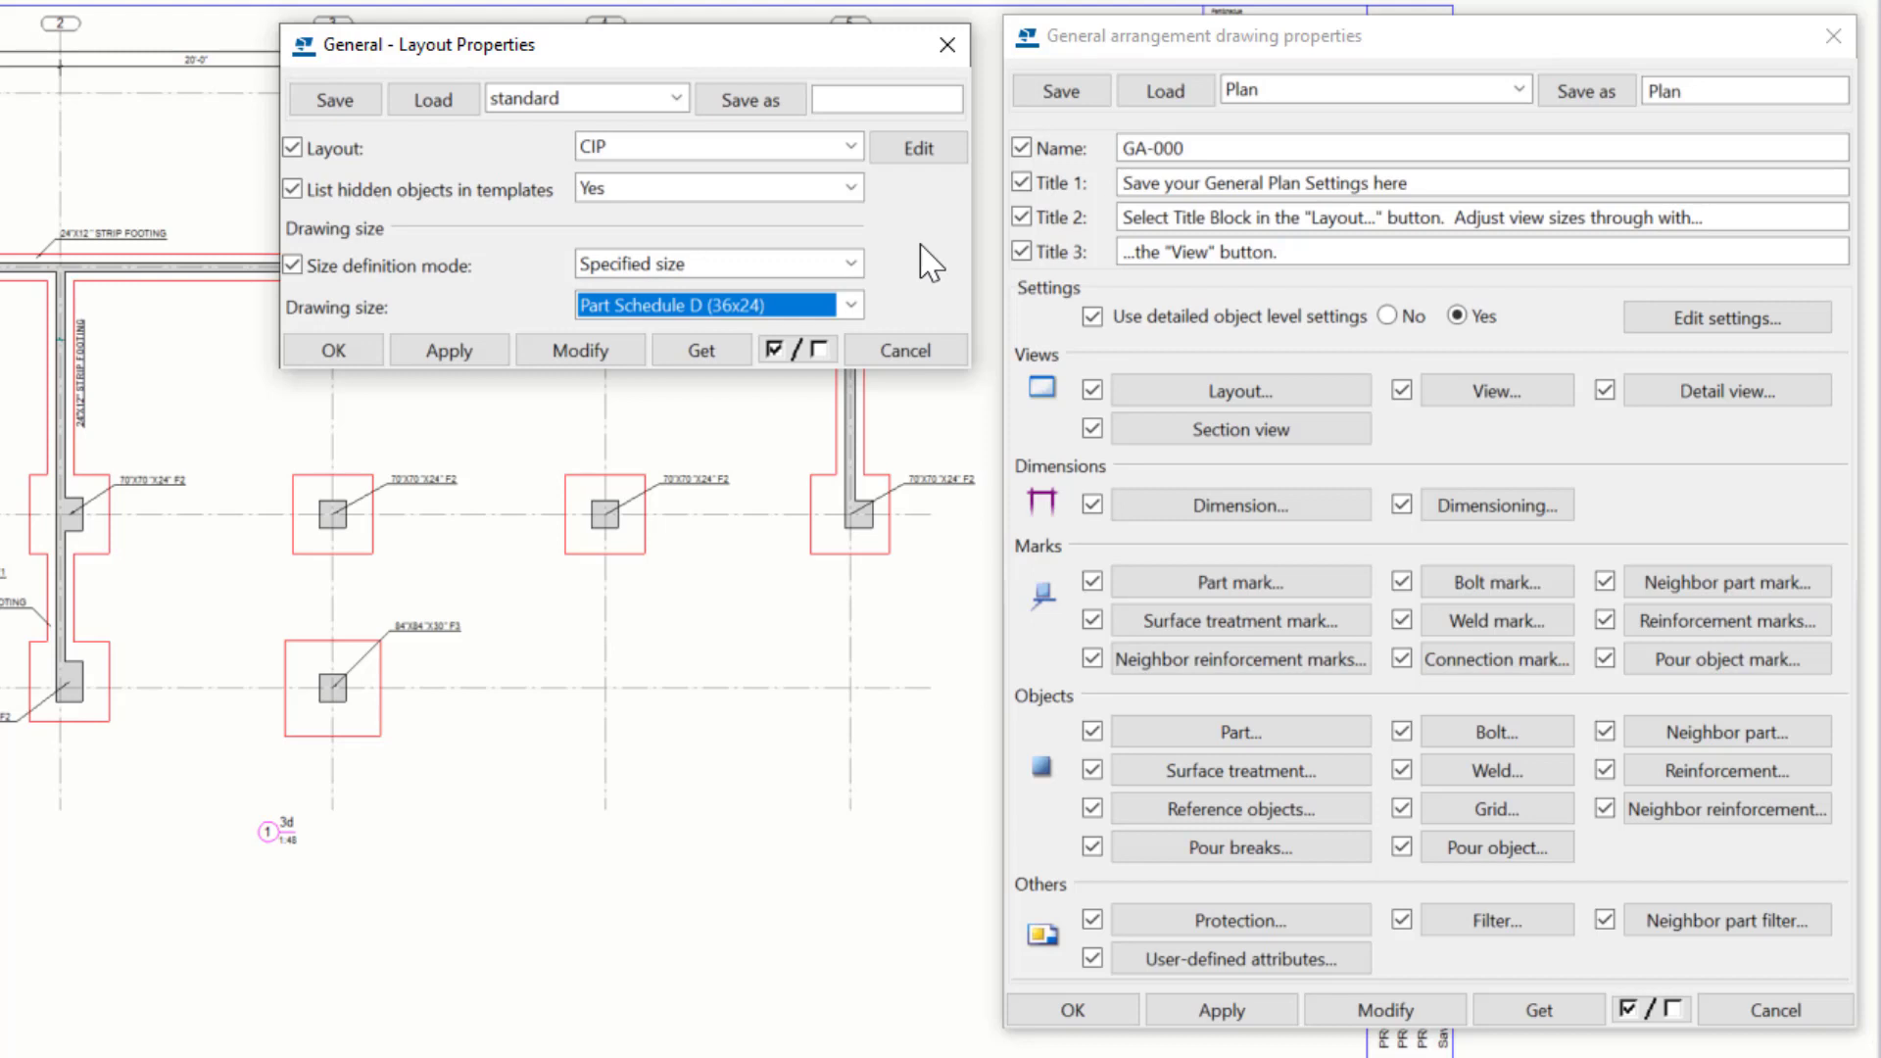
{"action": "left_click", "coordinate": [946, 46]}
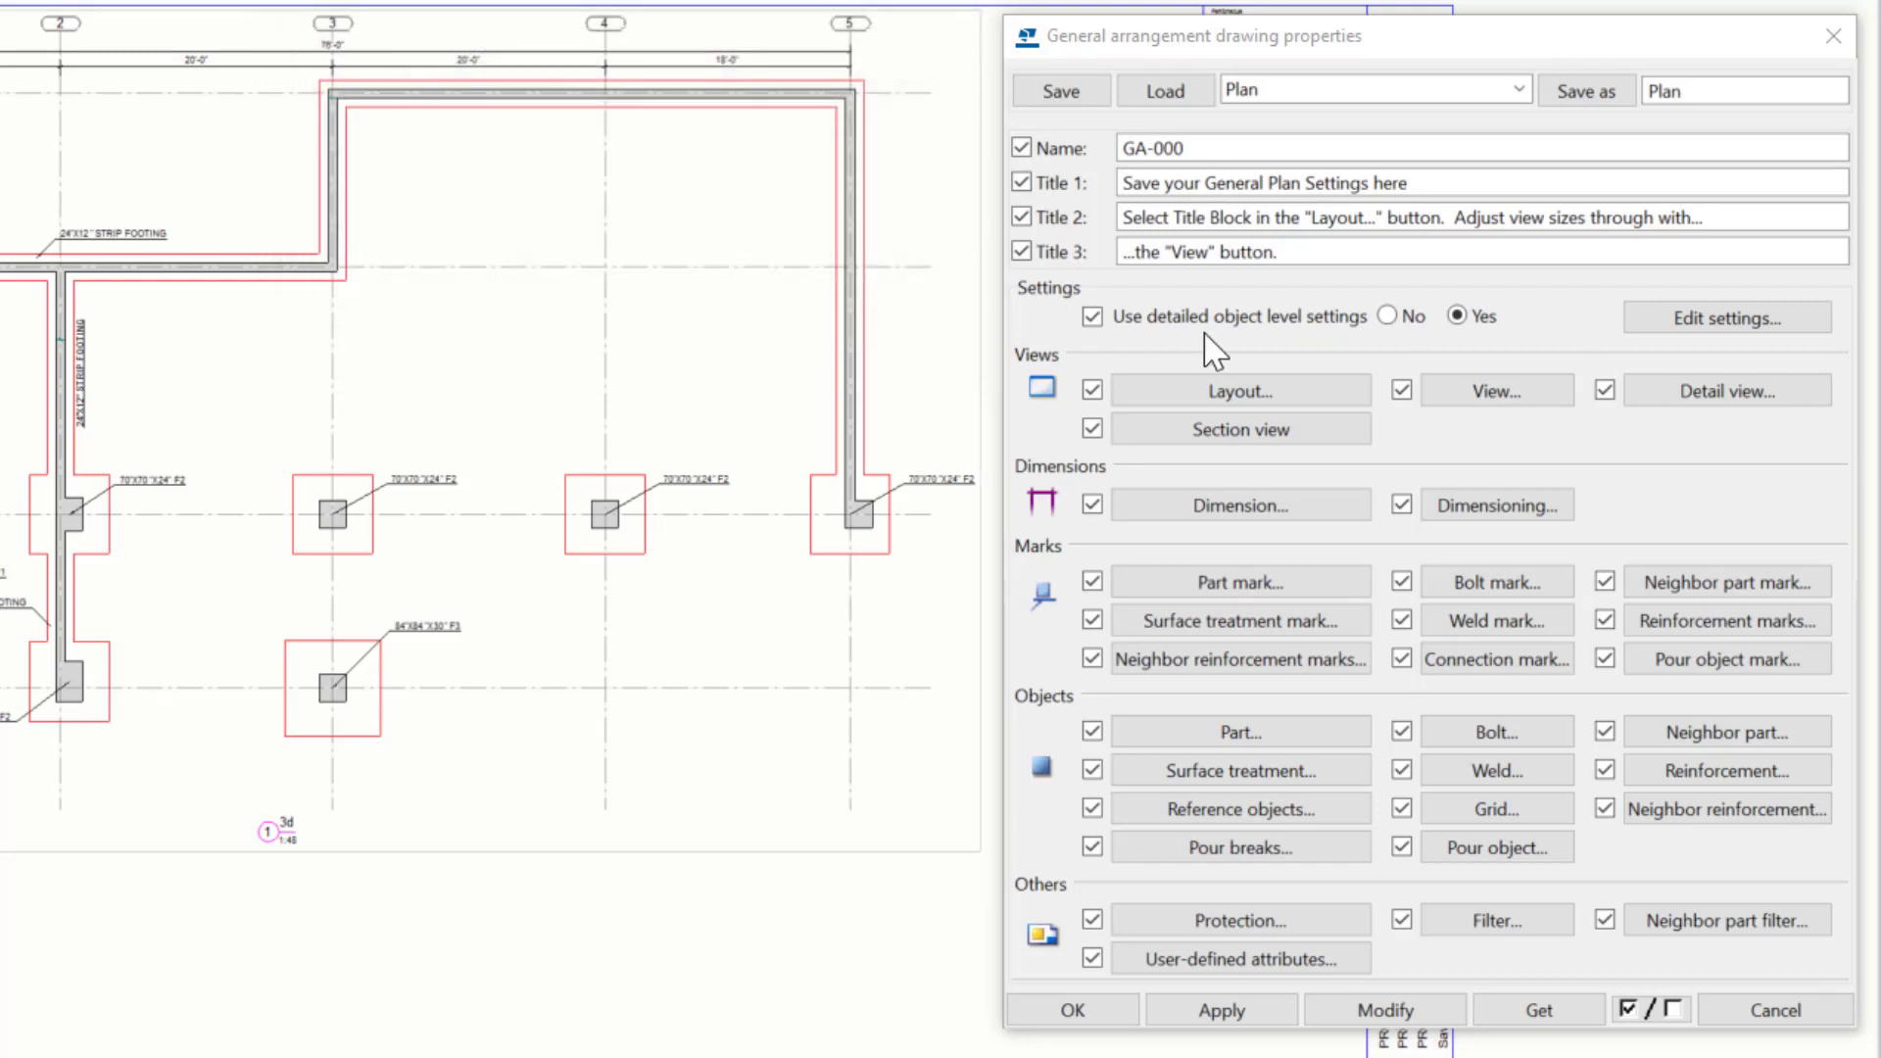
{"action": "left_click", "coordinate": [1496, 392]}
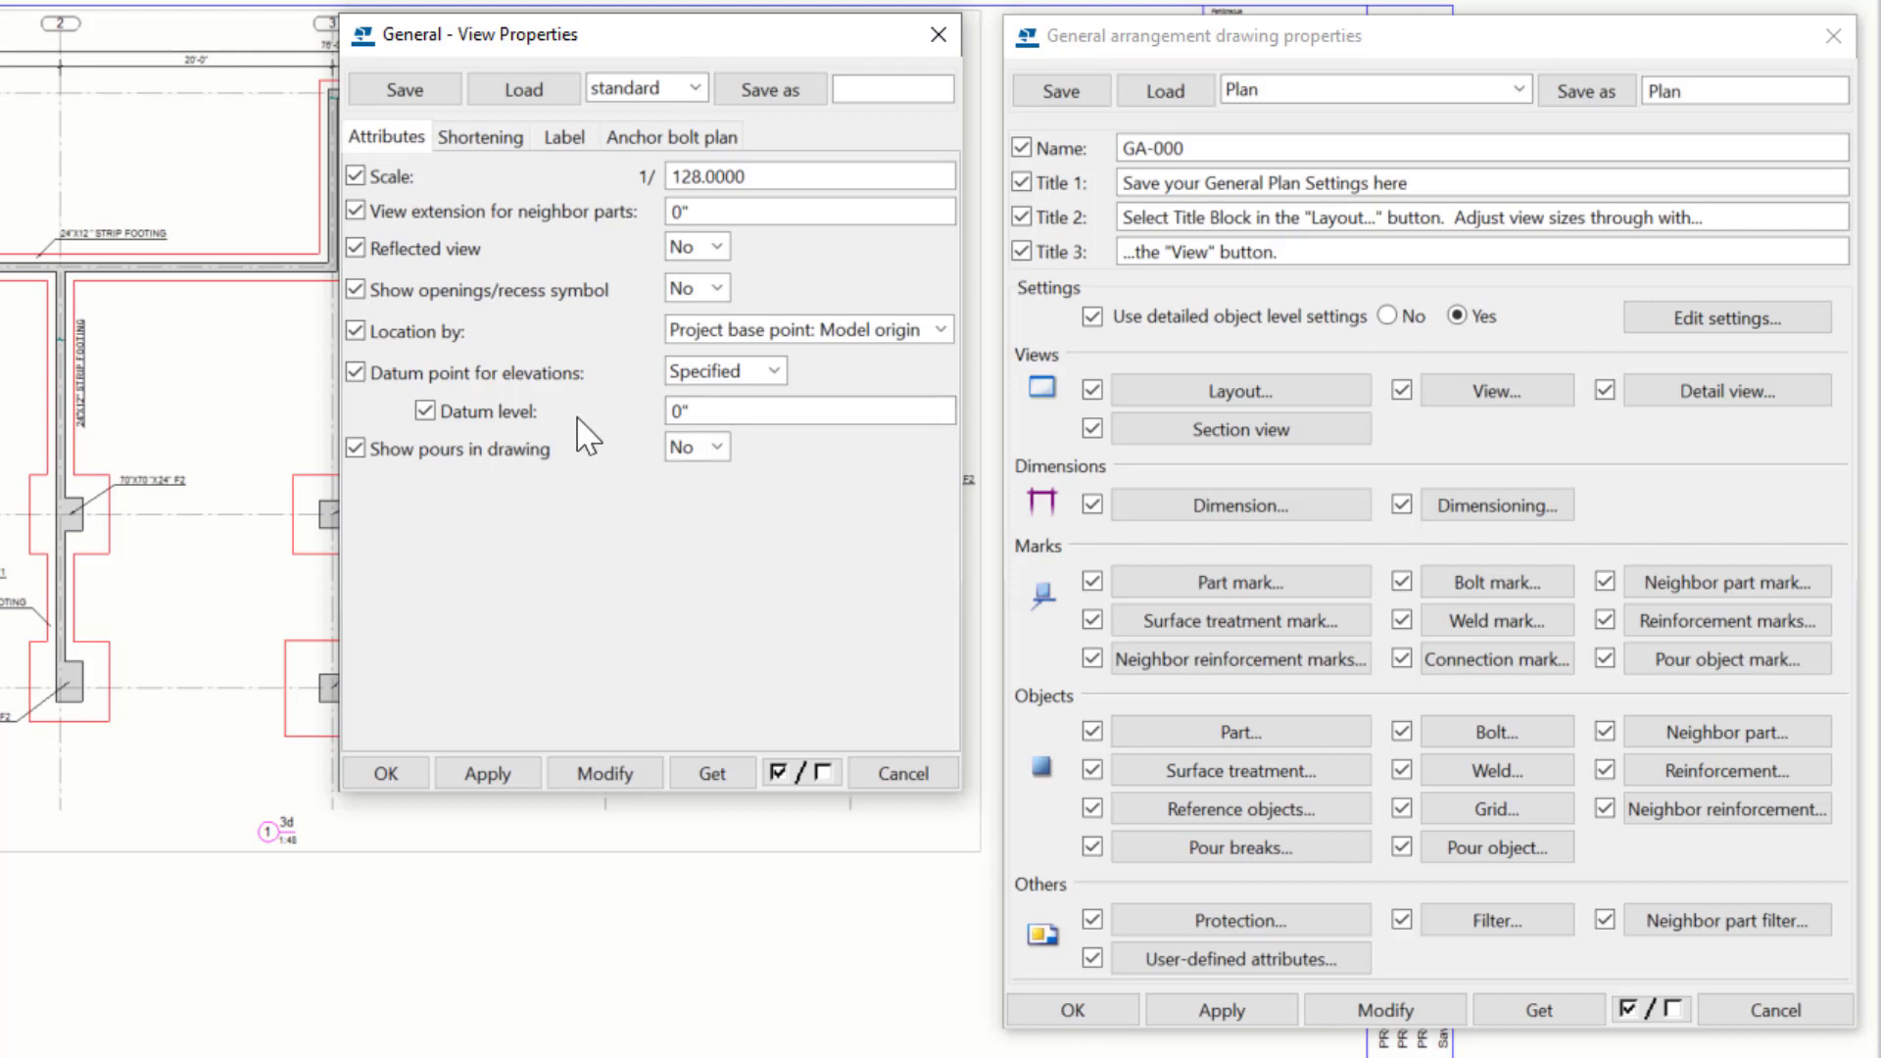
{"action": "left_click", "coordinate": [511, 147]}
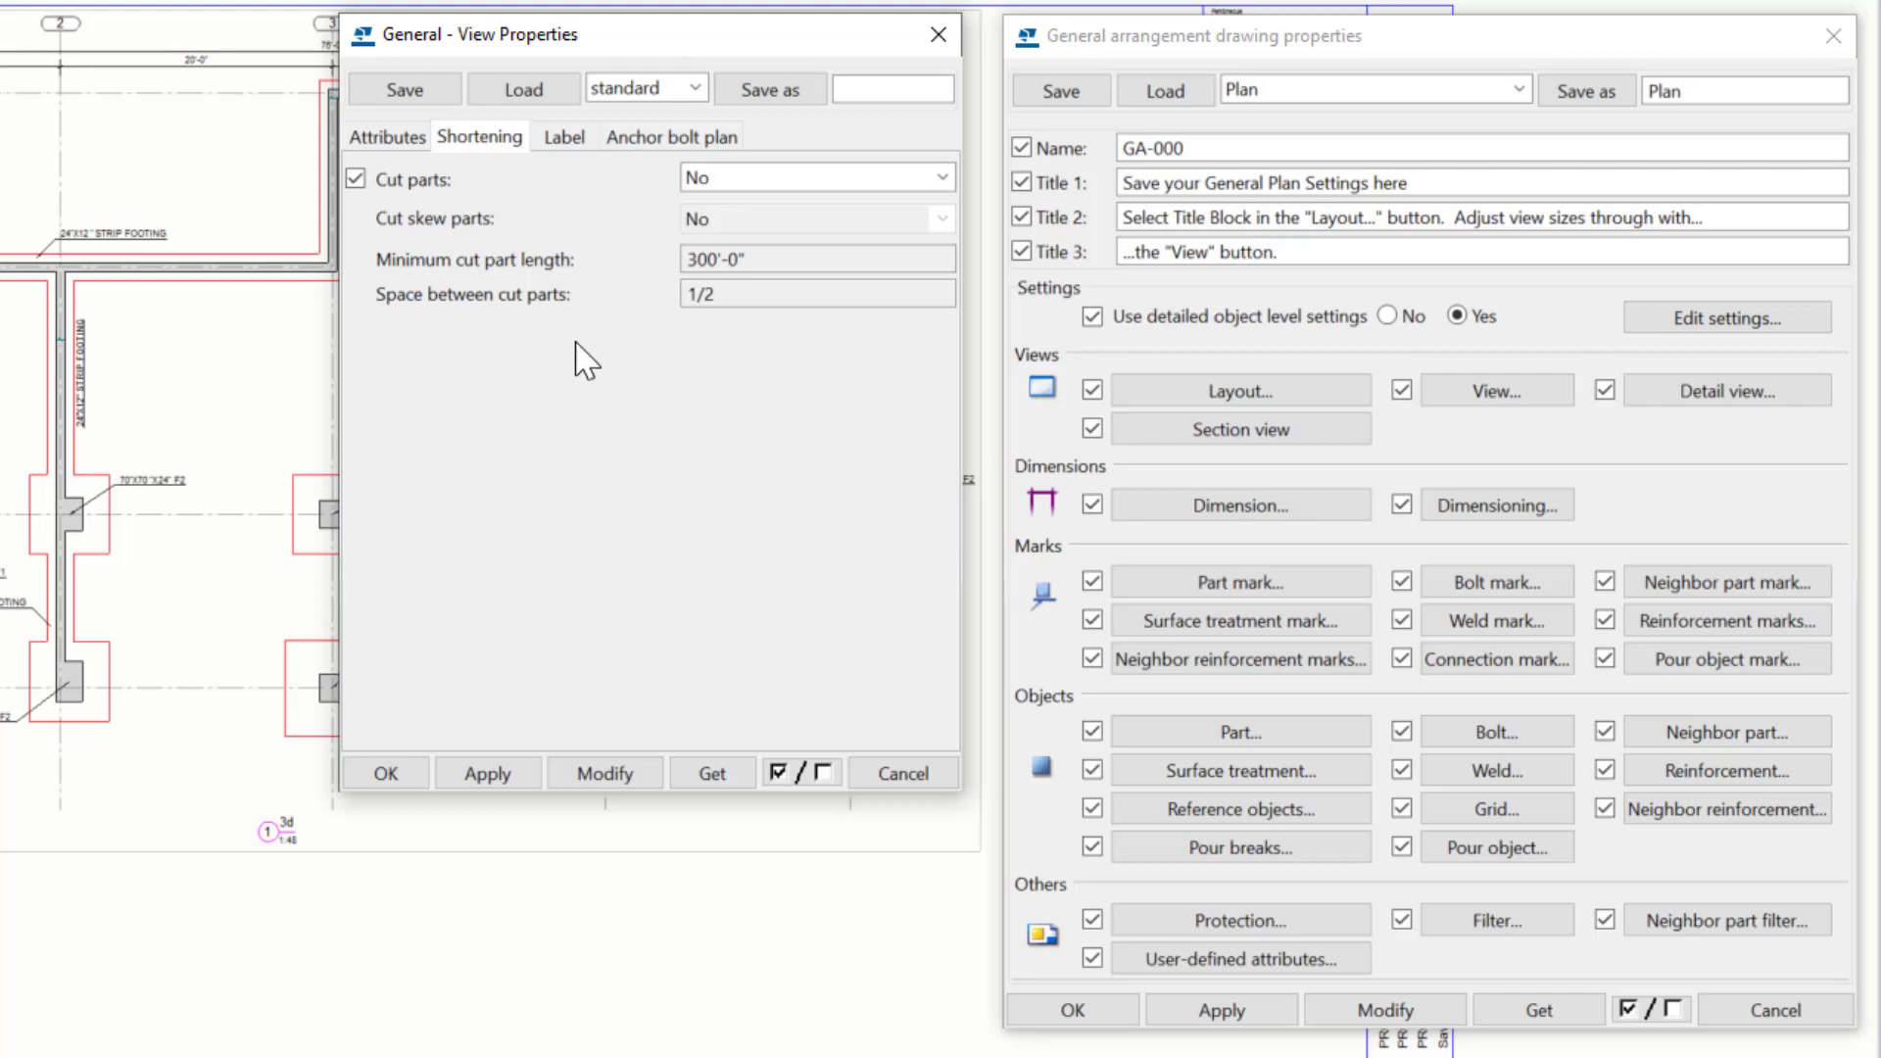
{"action": "left_click", "coordinate": [567, 139]}
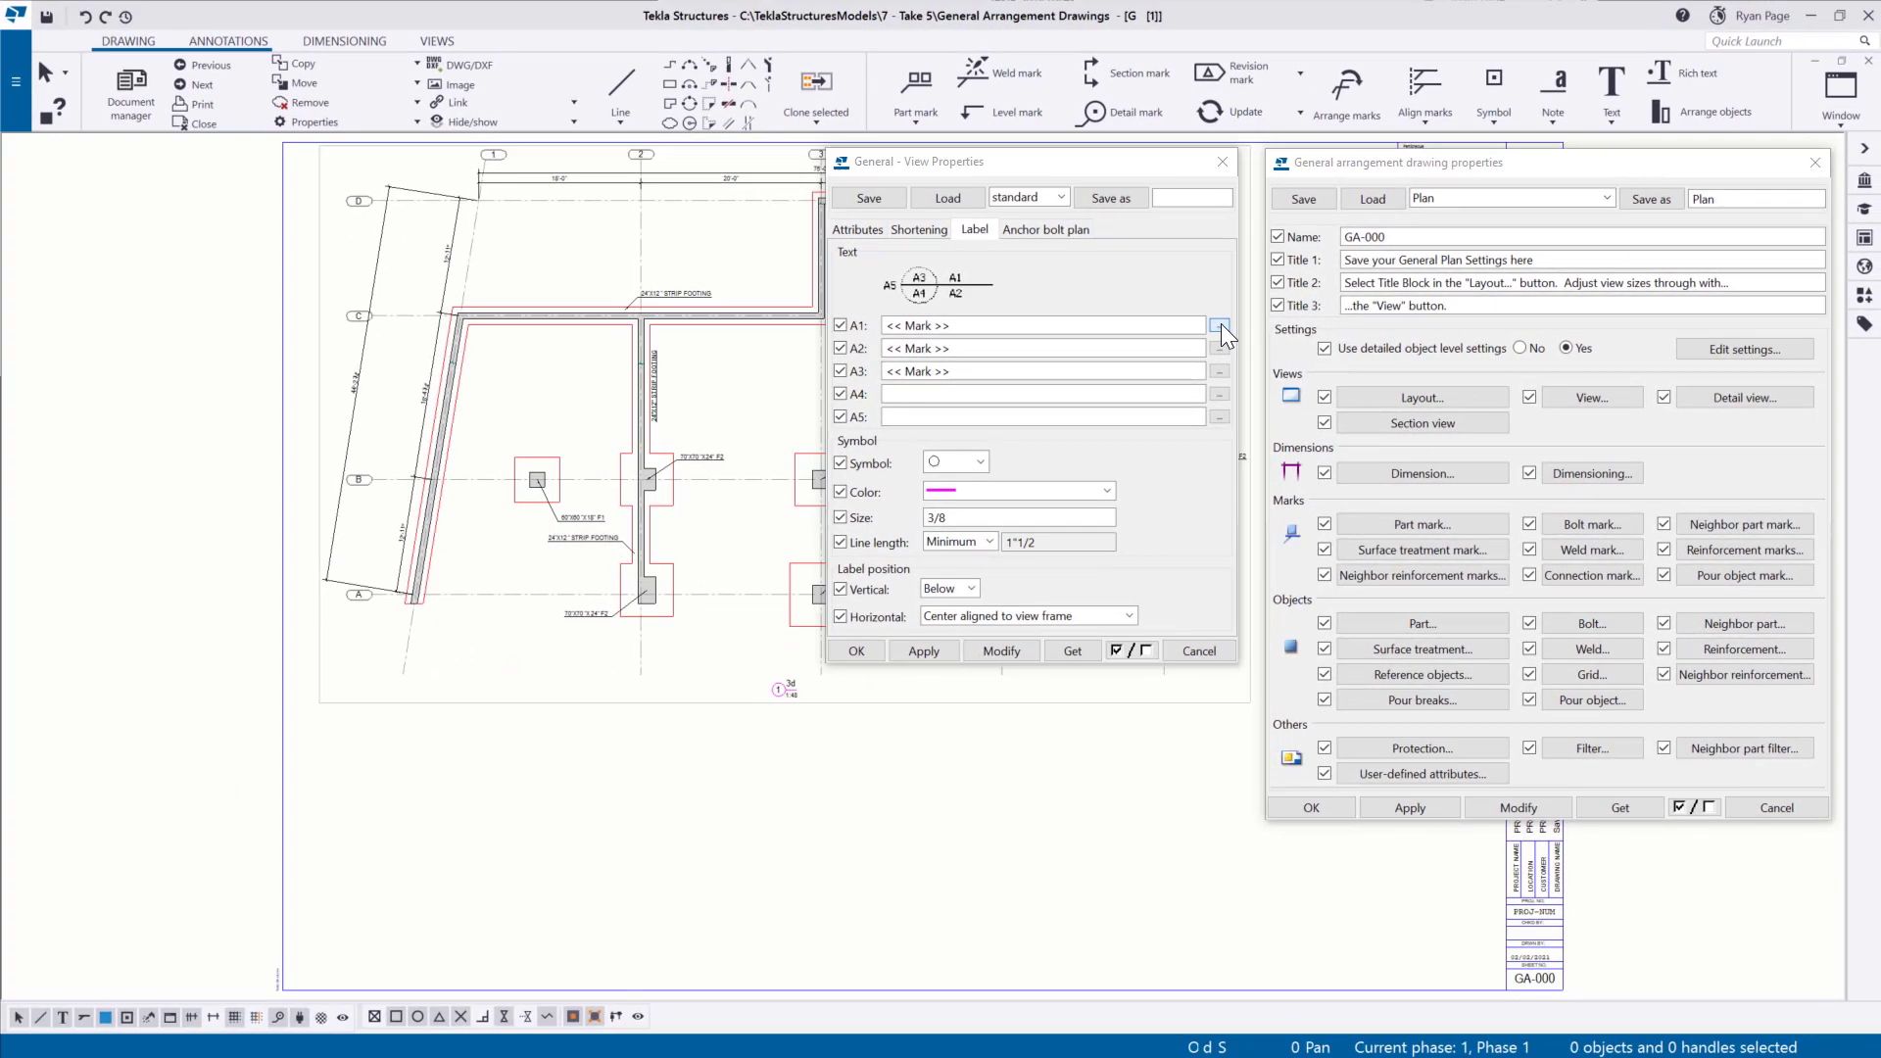
{"action": "left_click", "coordinate": [1113, 310]}
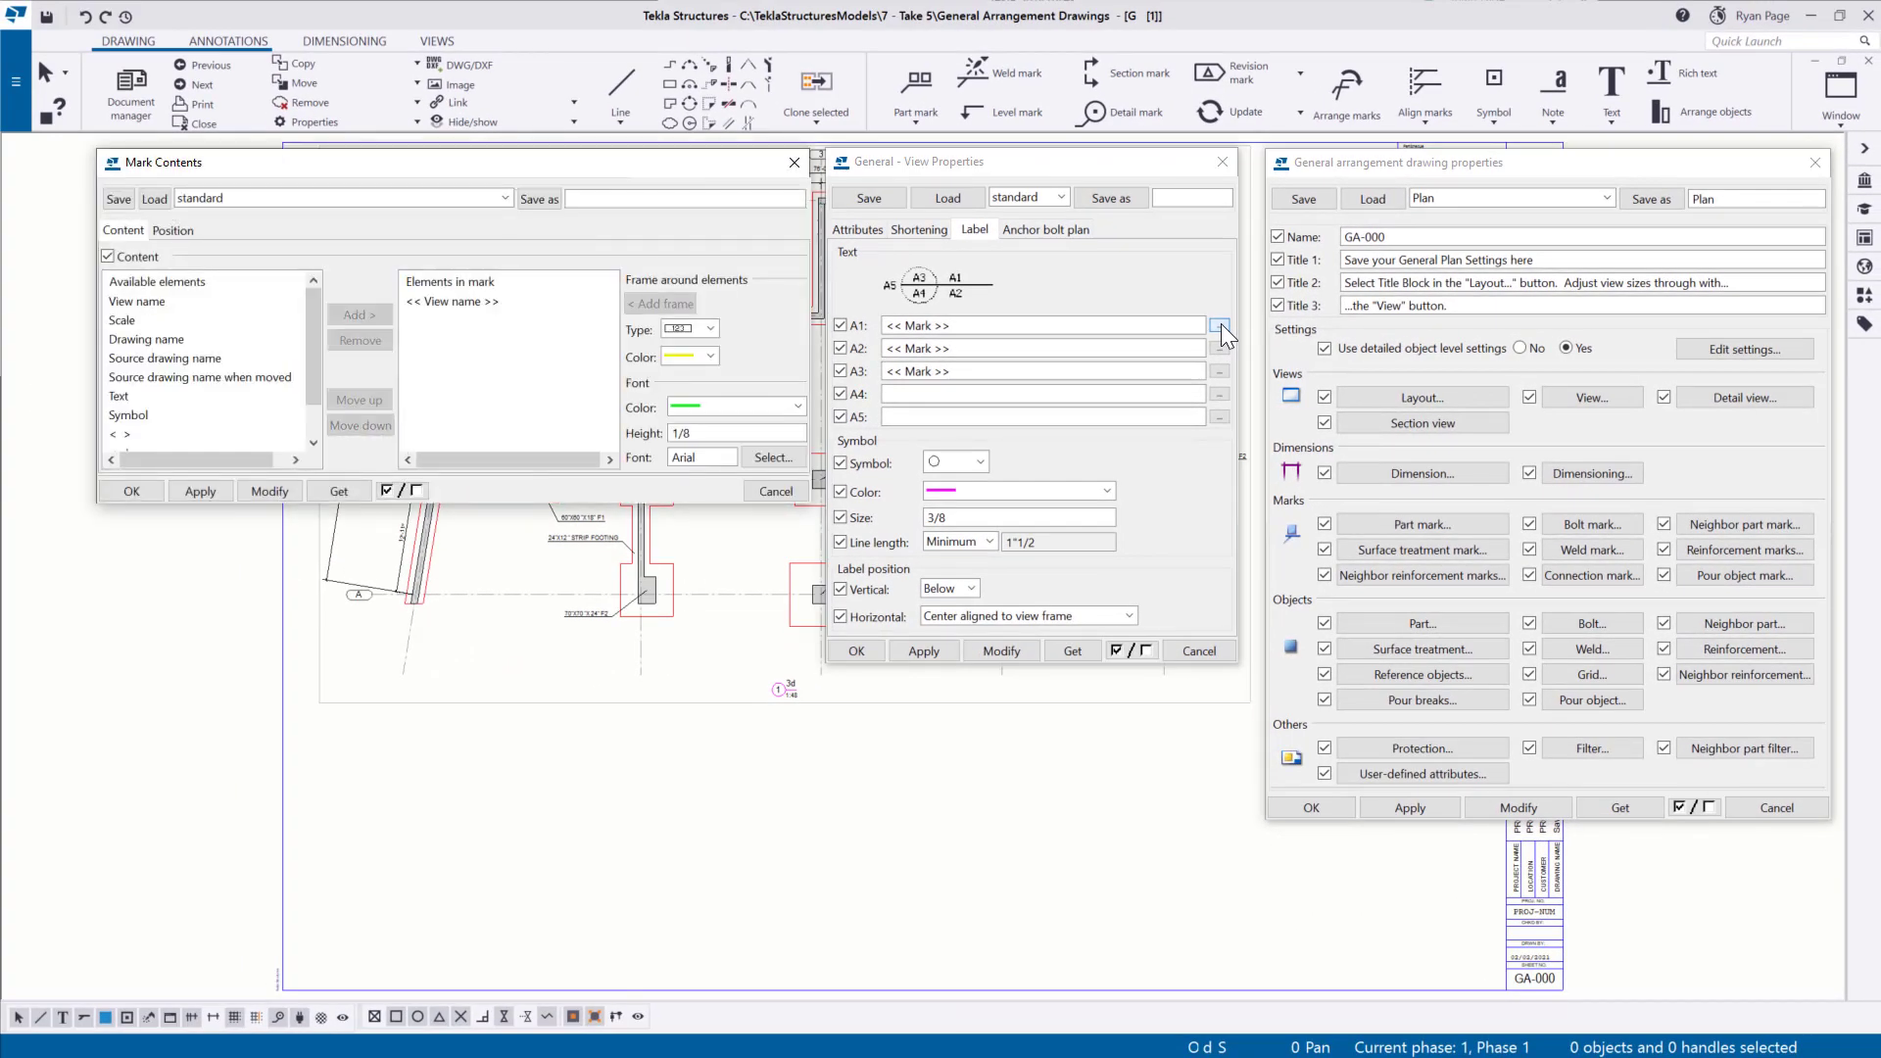
{"action": "left_click", "coordinate": [801, 165]}
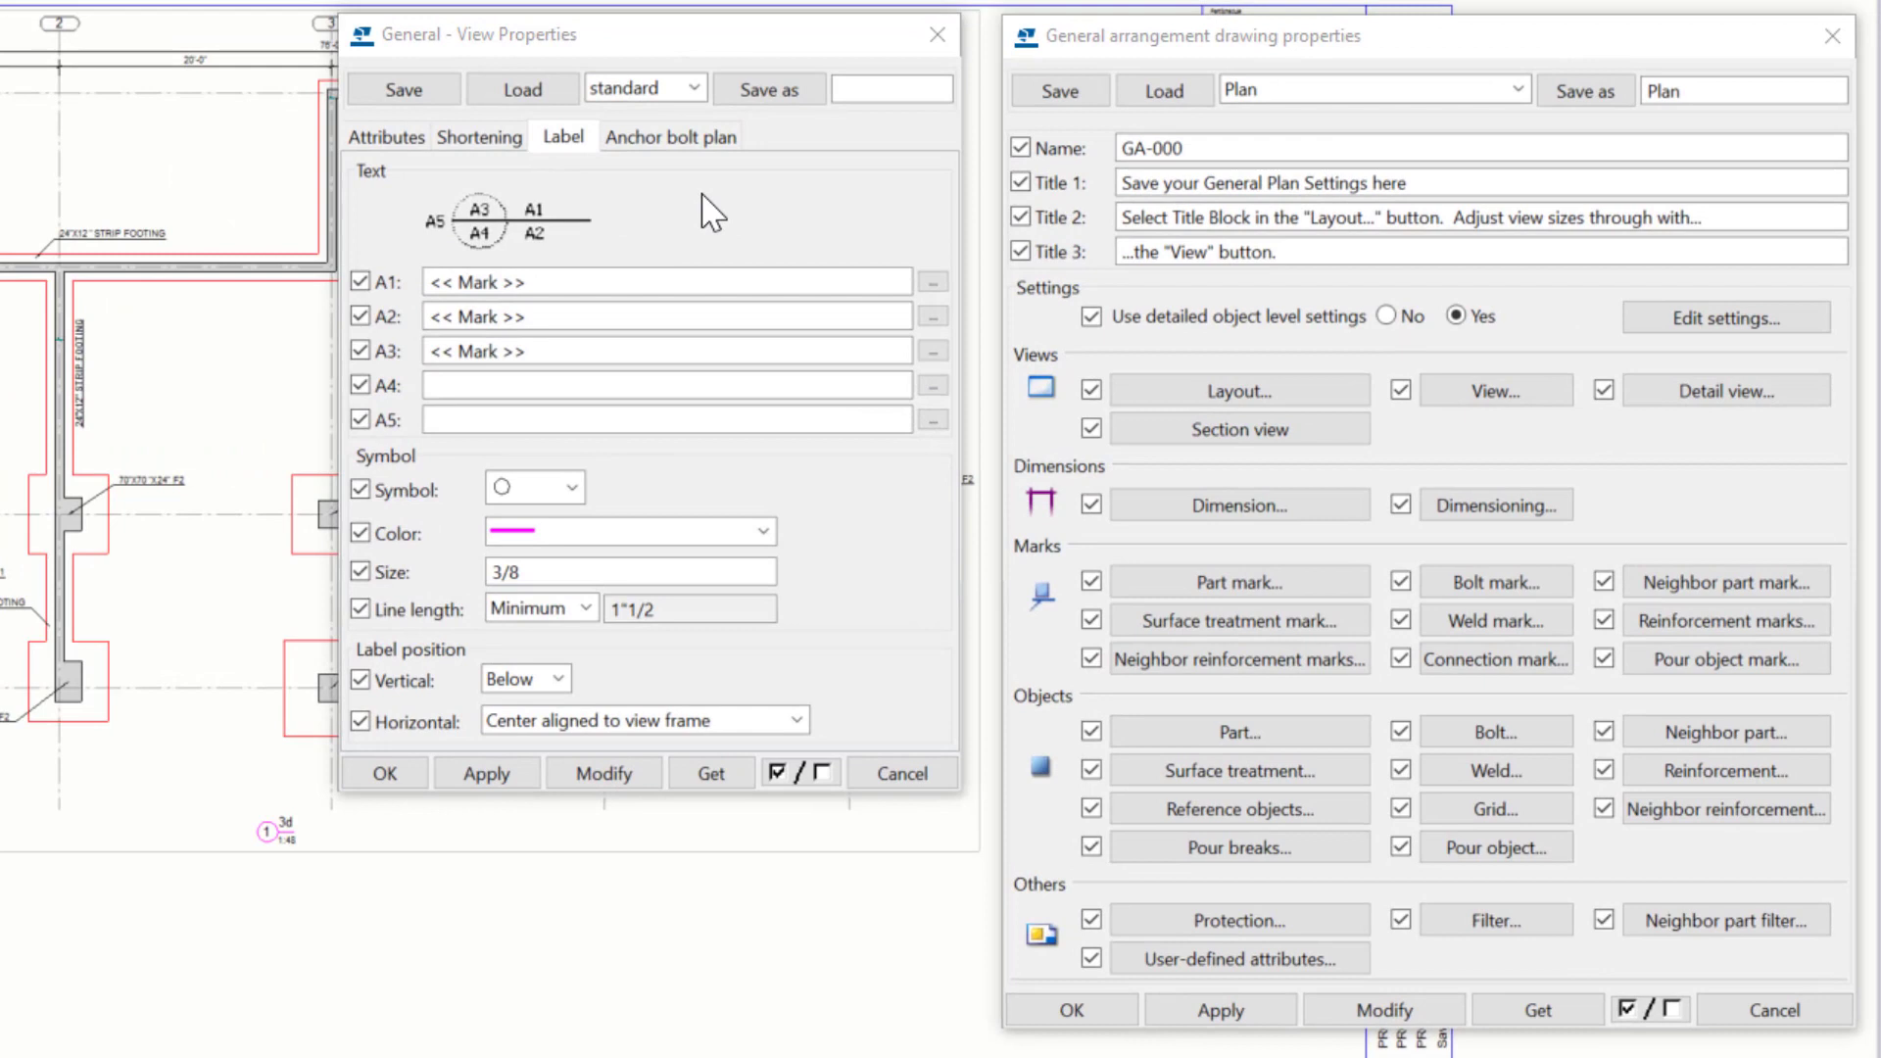
{"action": "left_click", "coordinate": [710, 139]}
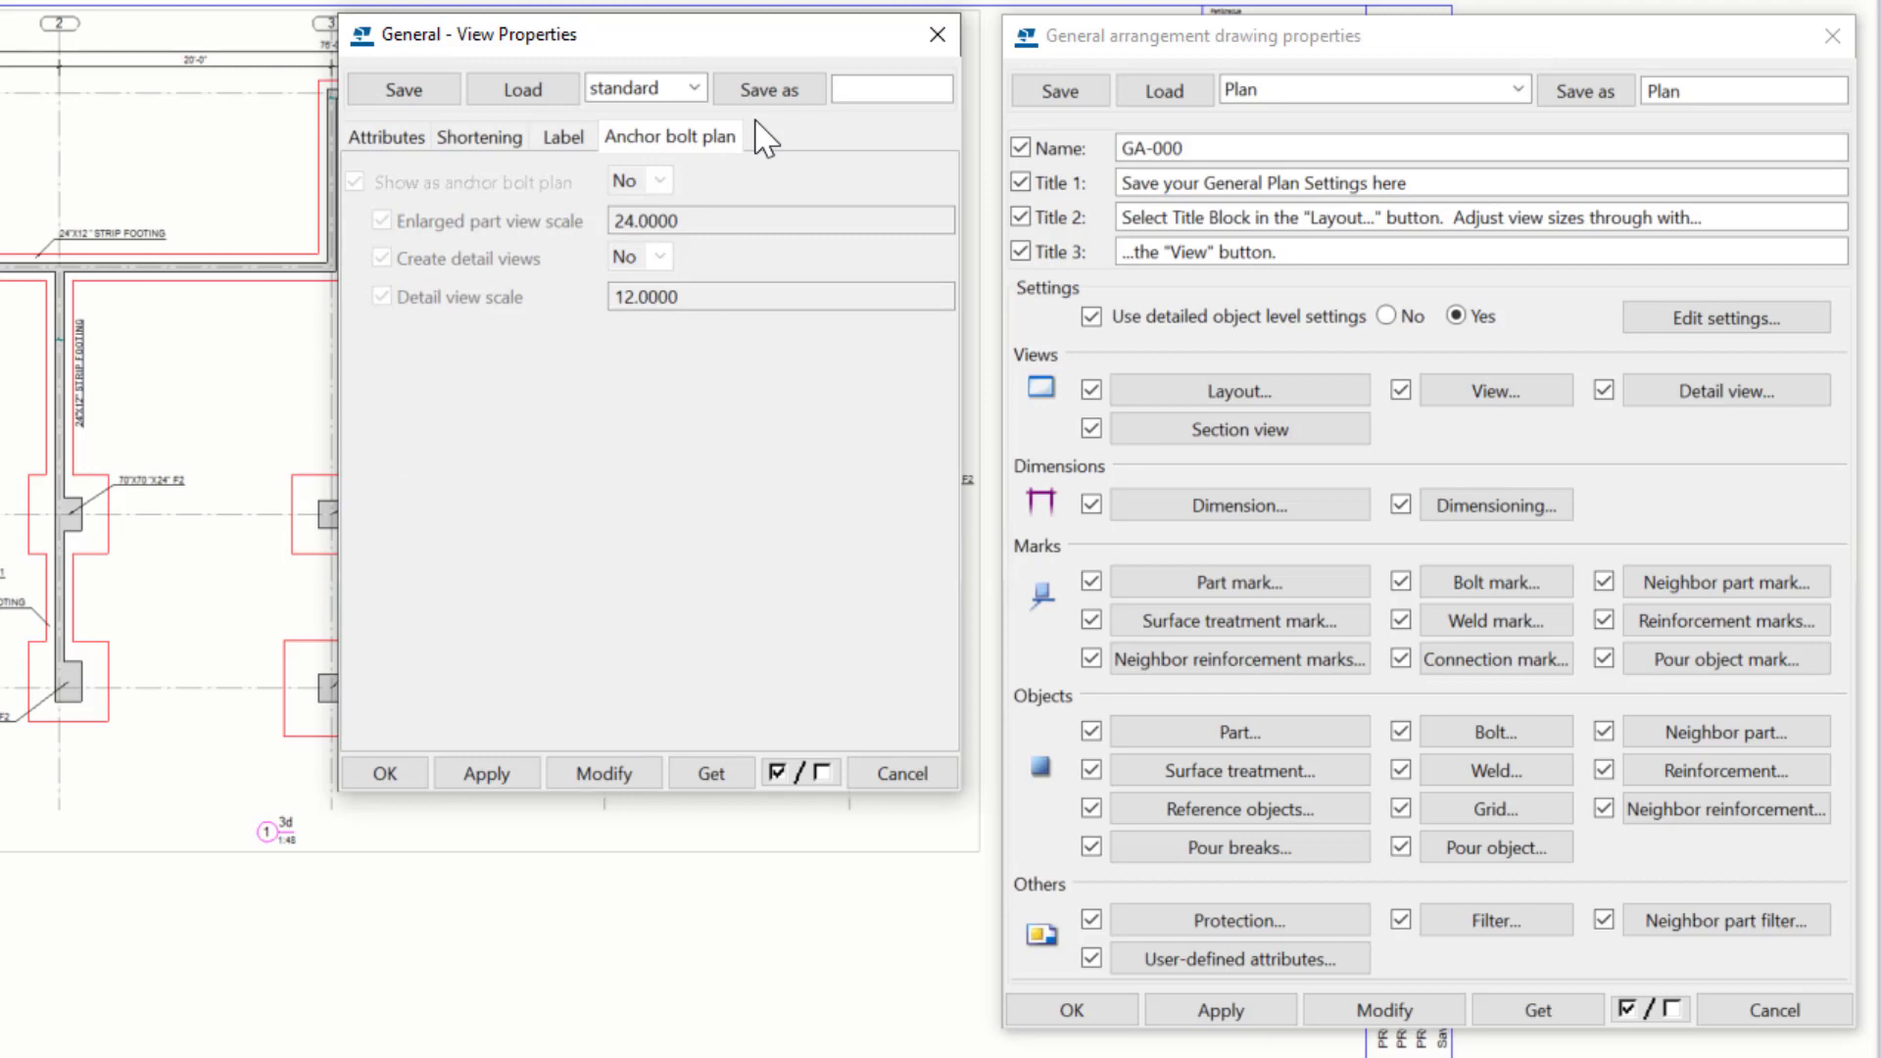
{"action": "left_click", "coordinate": [946, 33]}
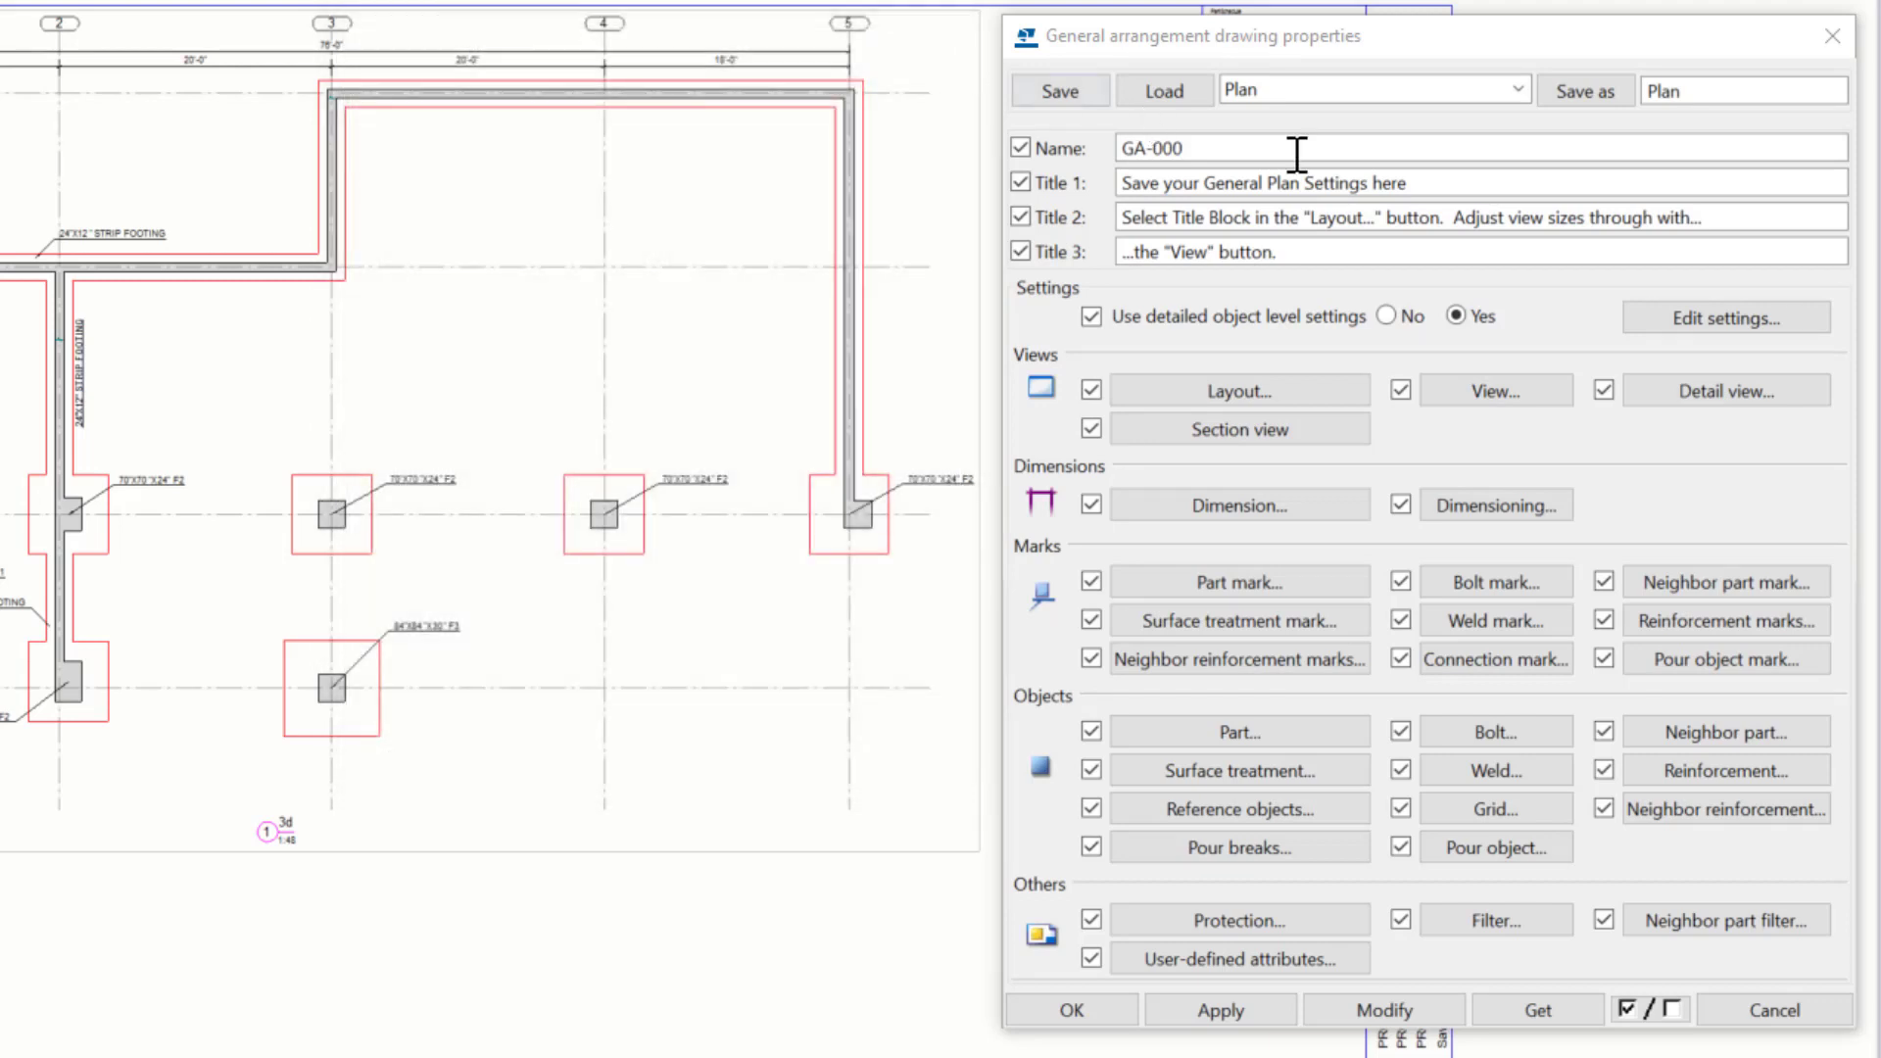
{"action": "left_click", "coordinate": [1680, 391]}
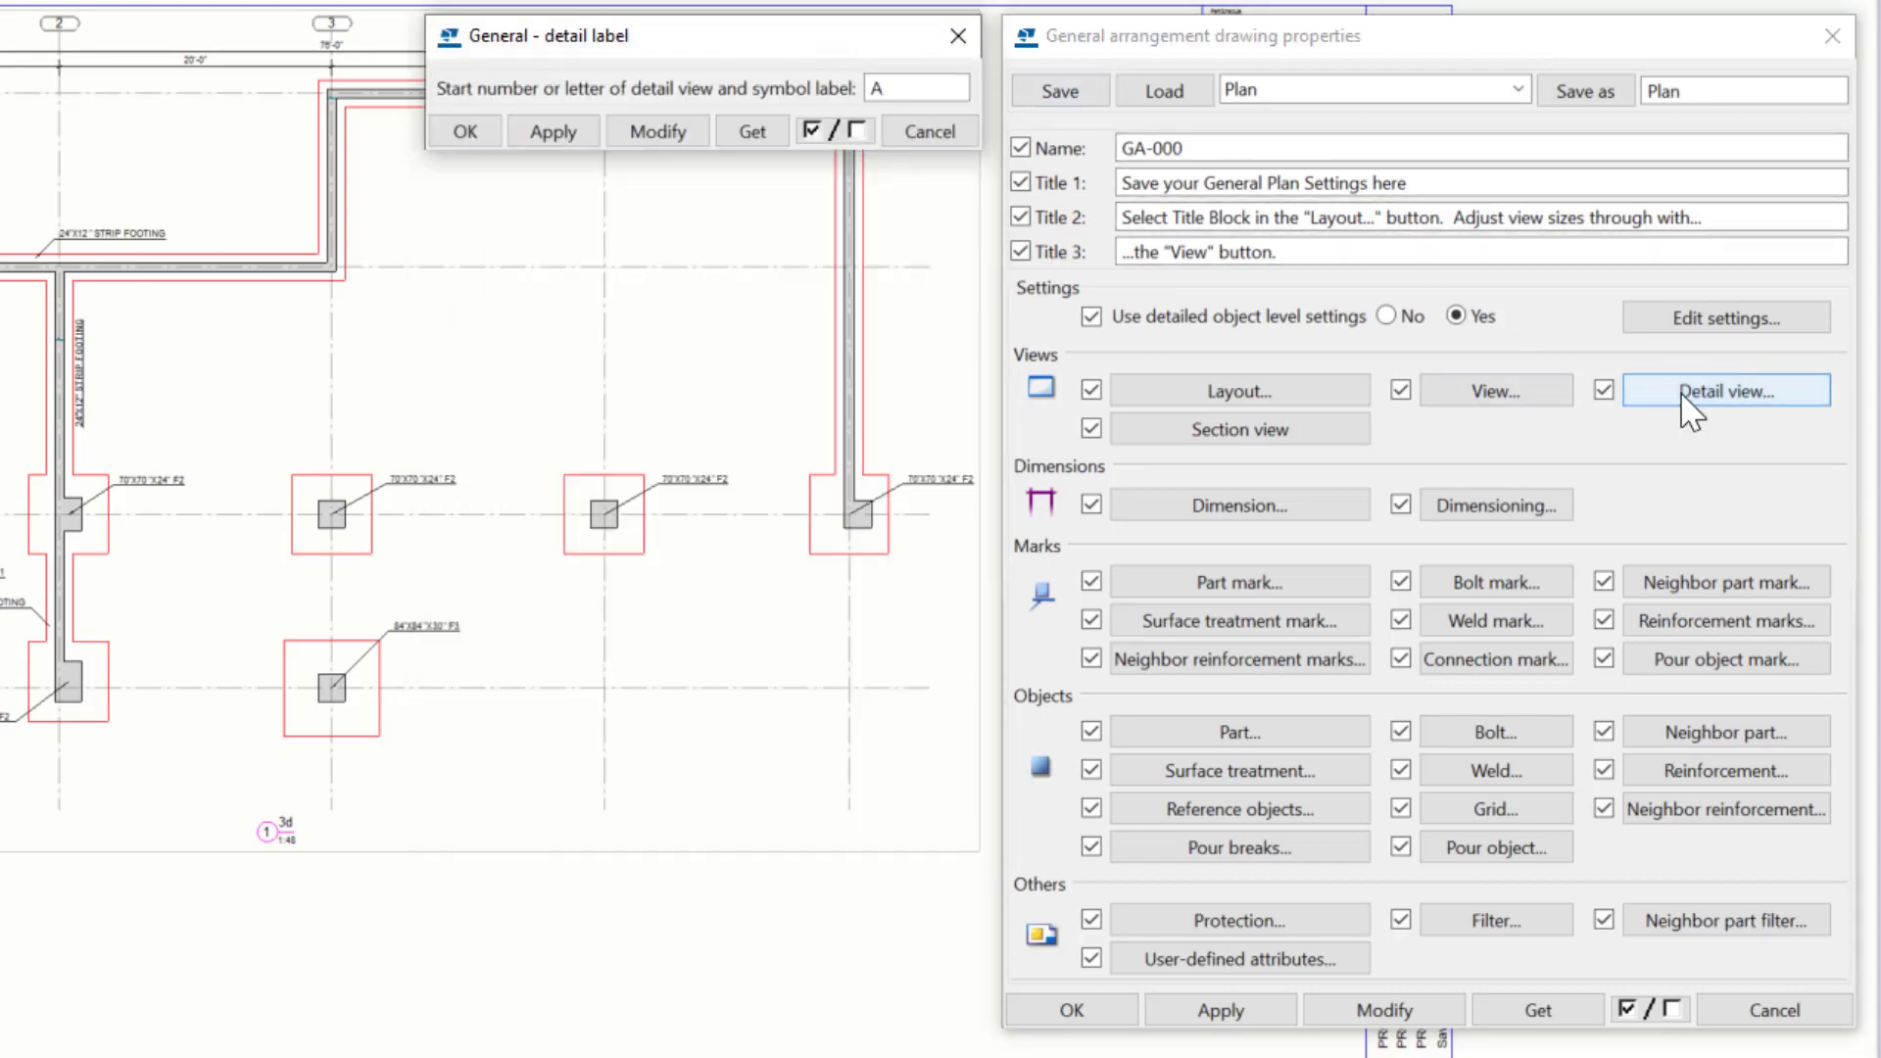
{"action": "left_click", "coordinate": [1342, 434]}
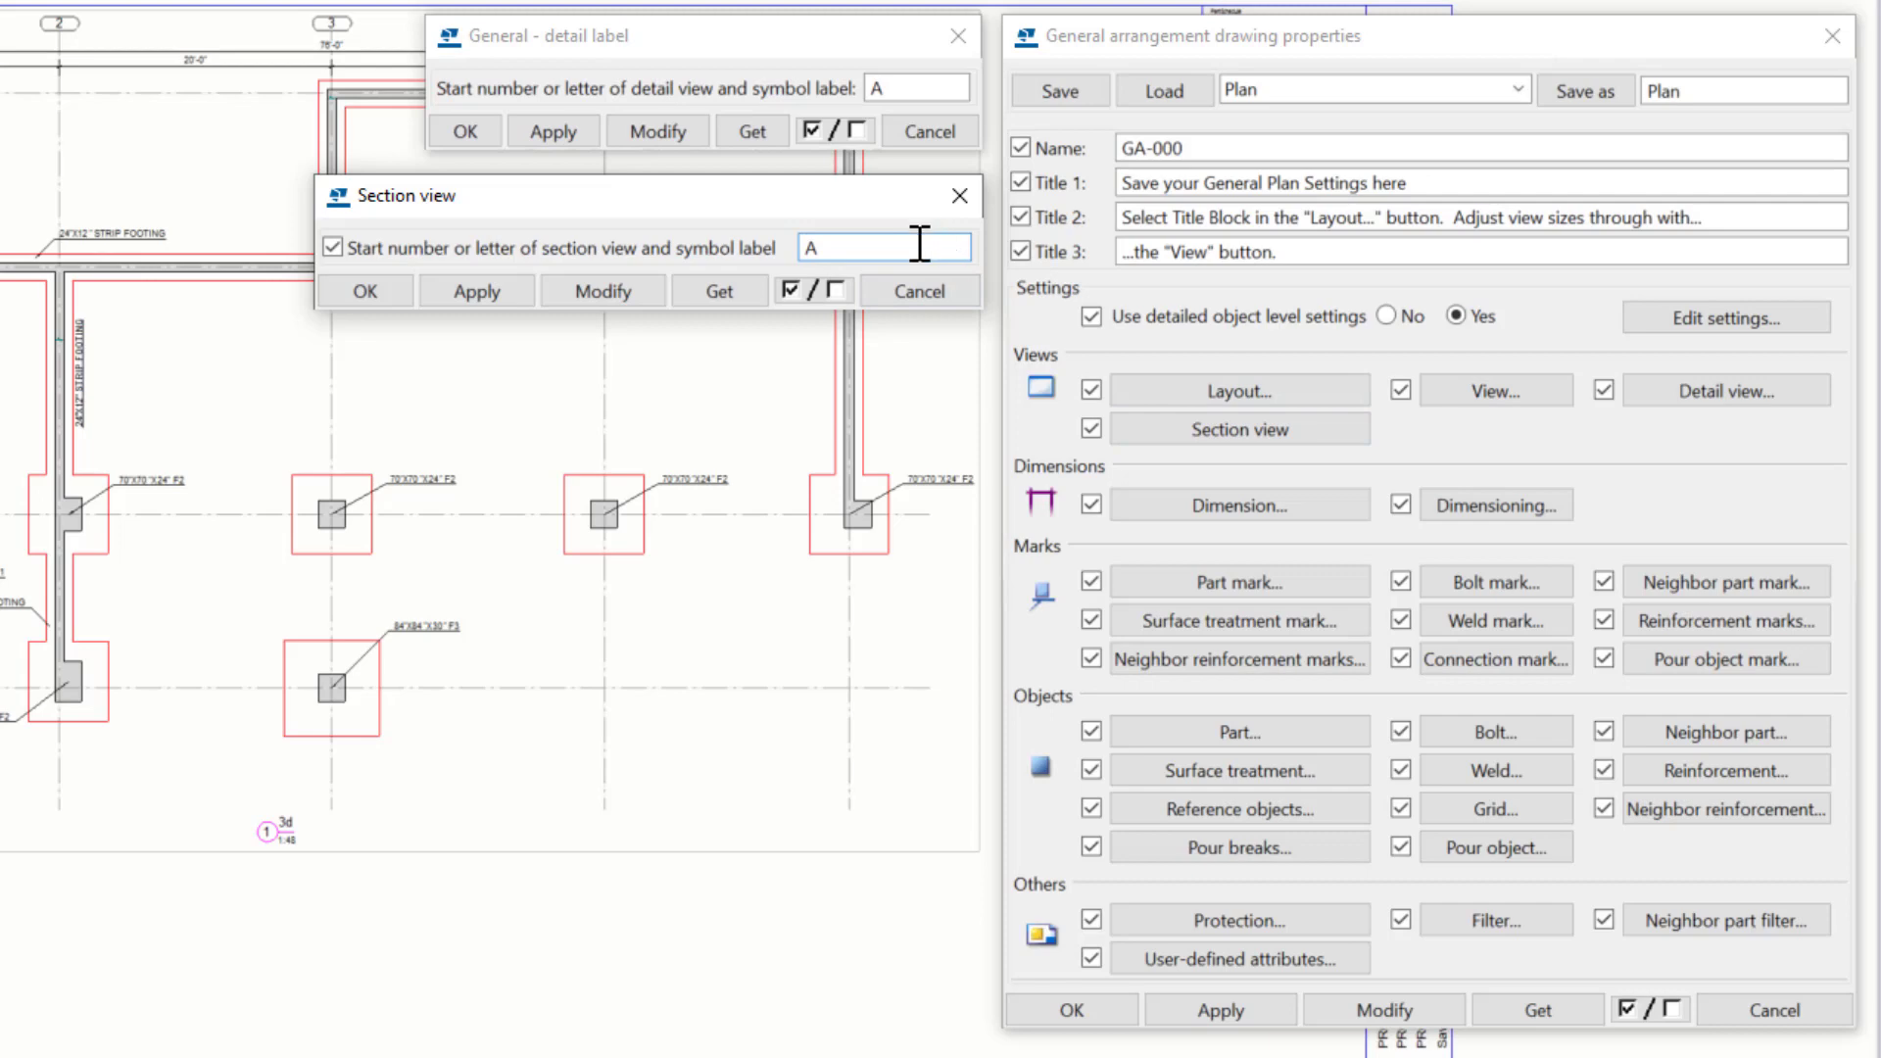
{"action": "left_click", "coordinate": [964, 191]}
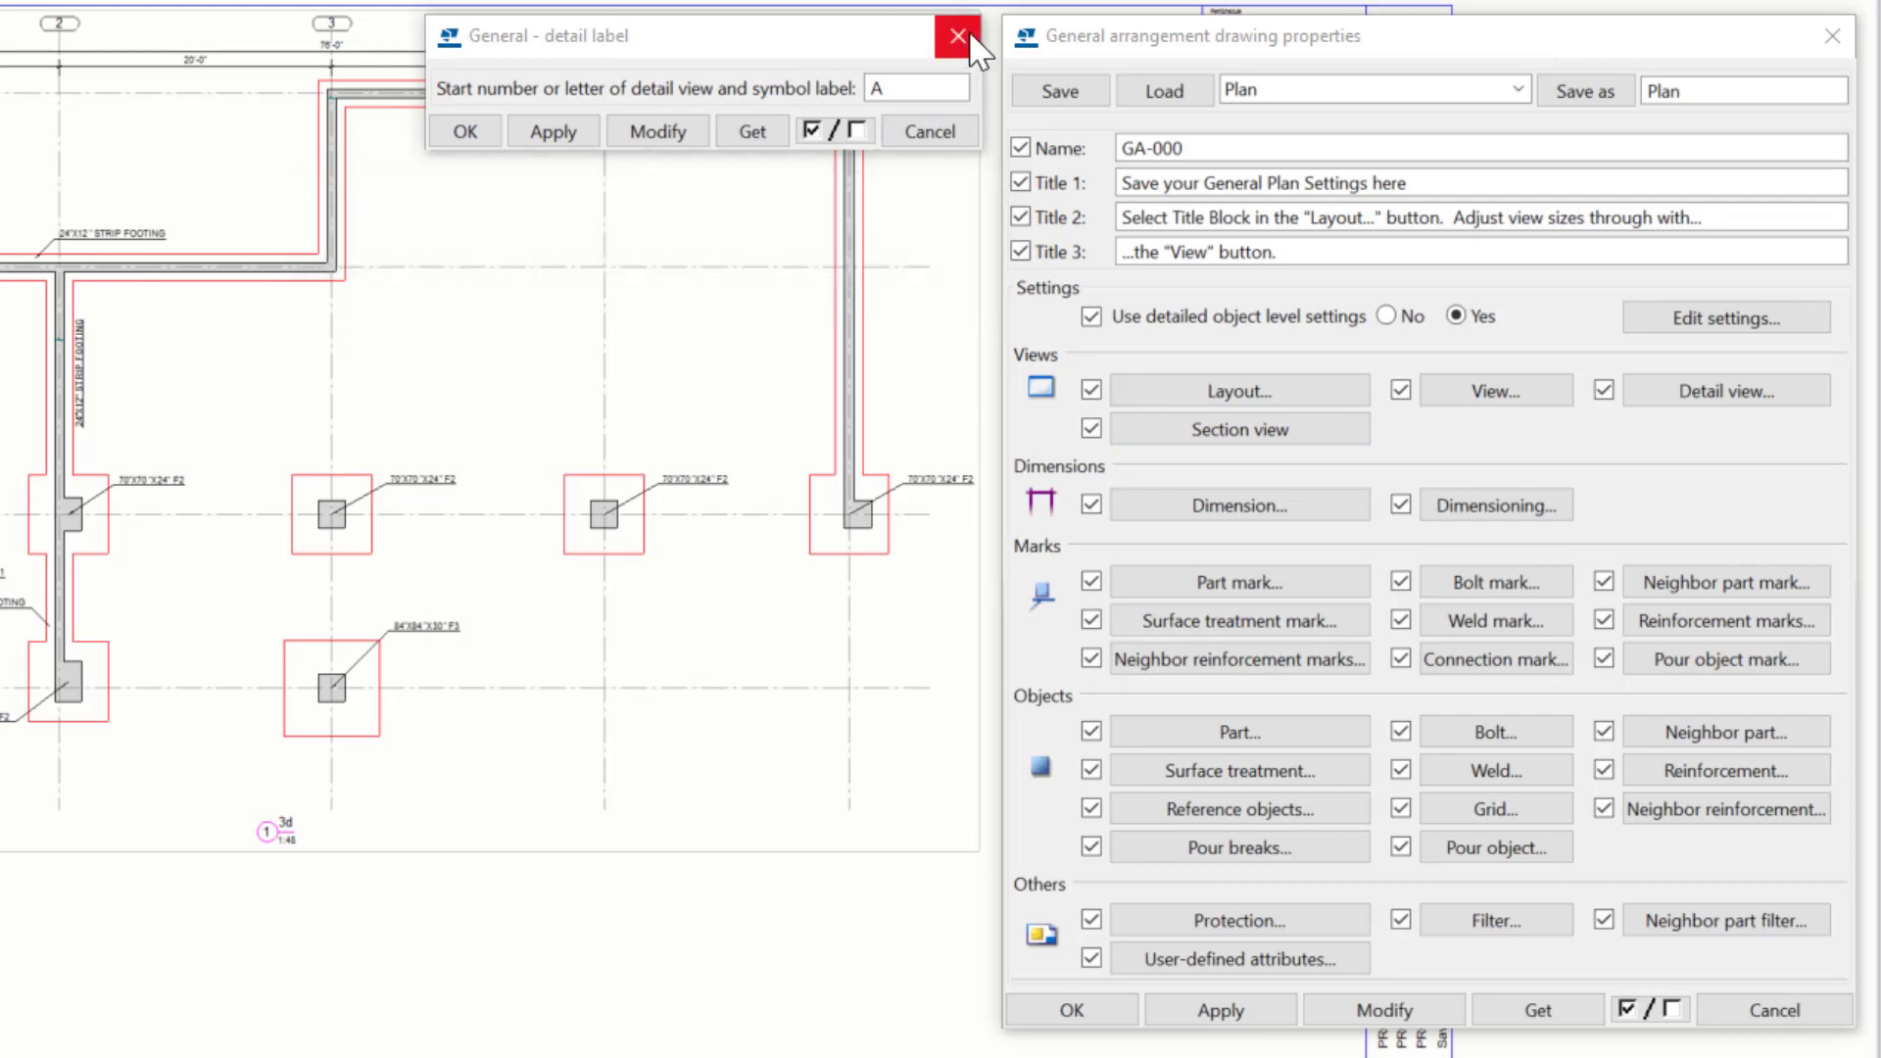
{"action": "left_click", "coordinate": [964, 34]}
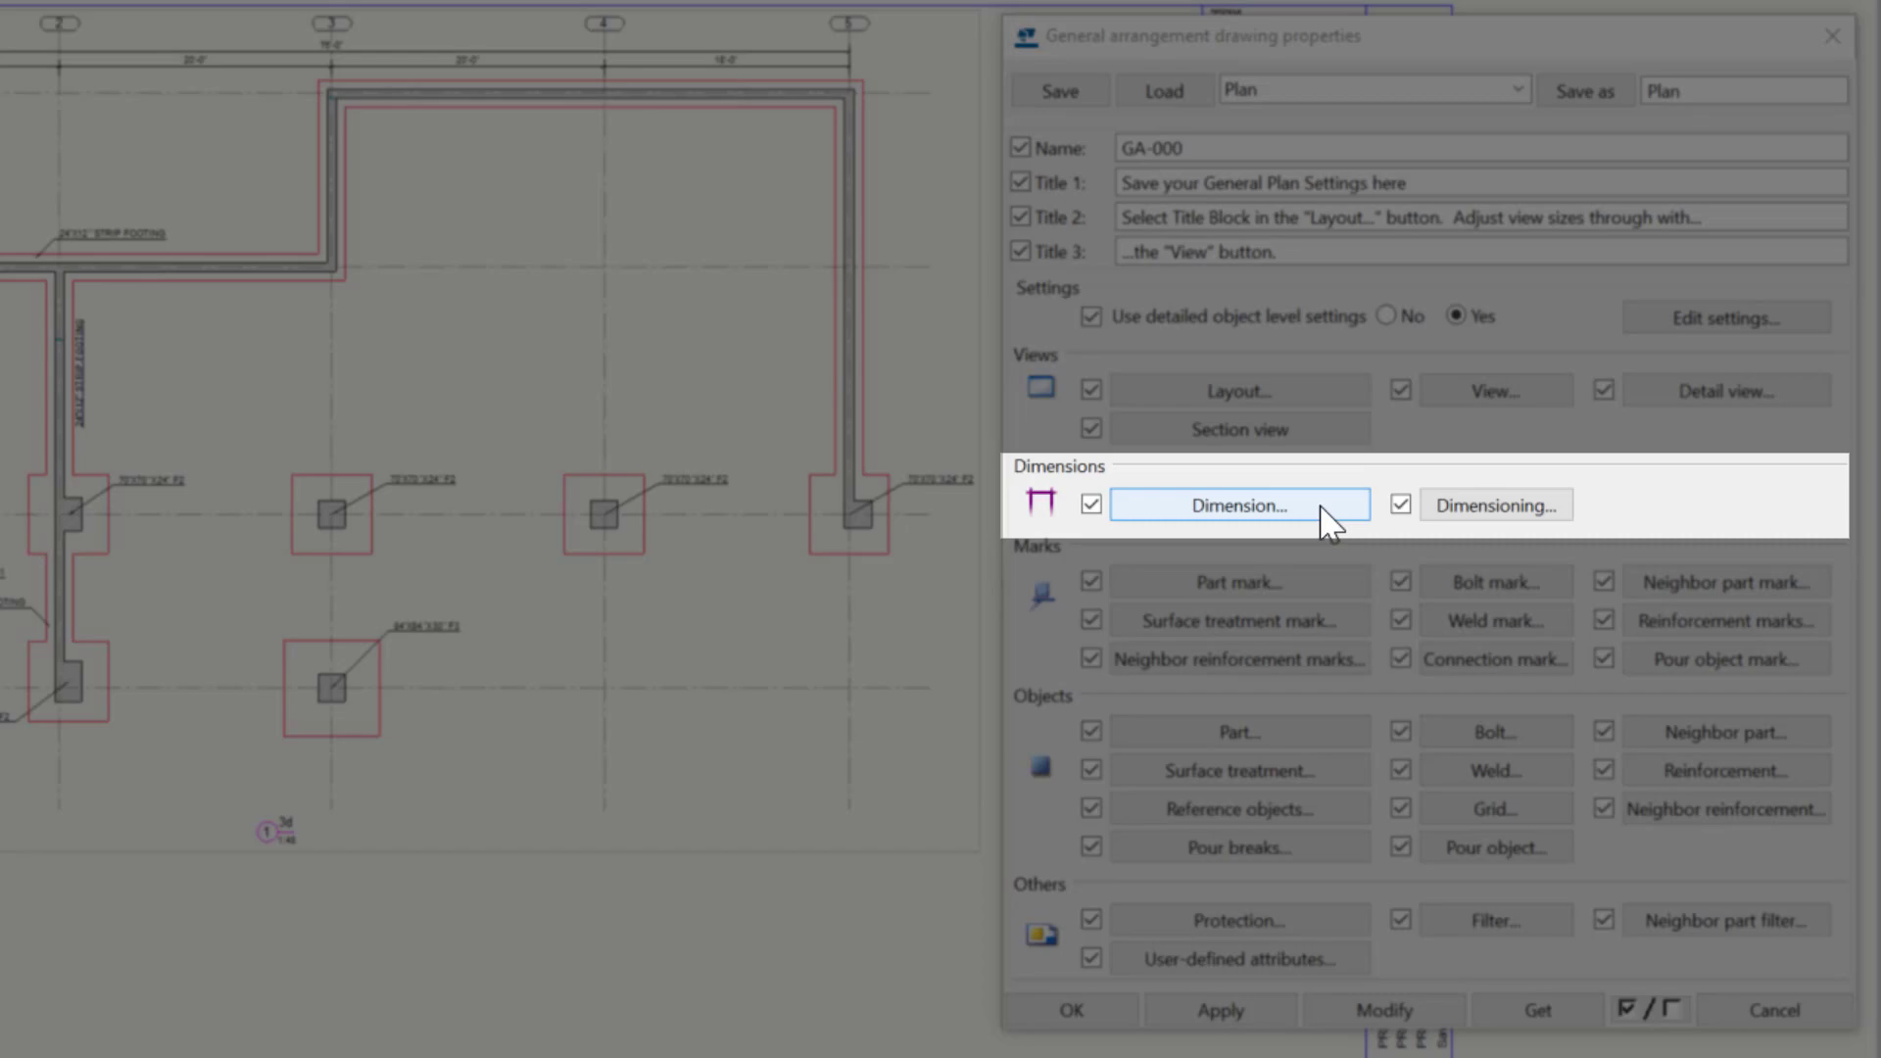
{"action": "left_click", "coordinate": [1323, 516]}
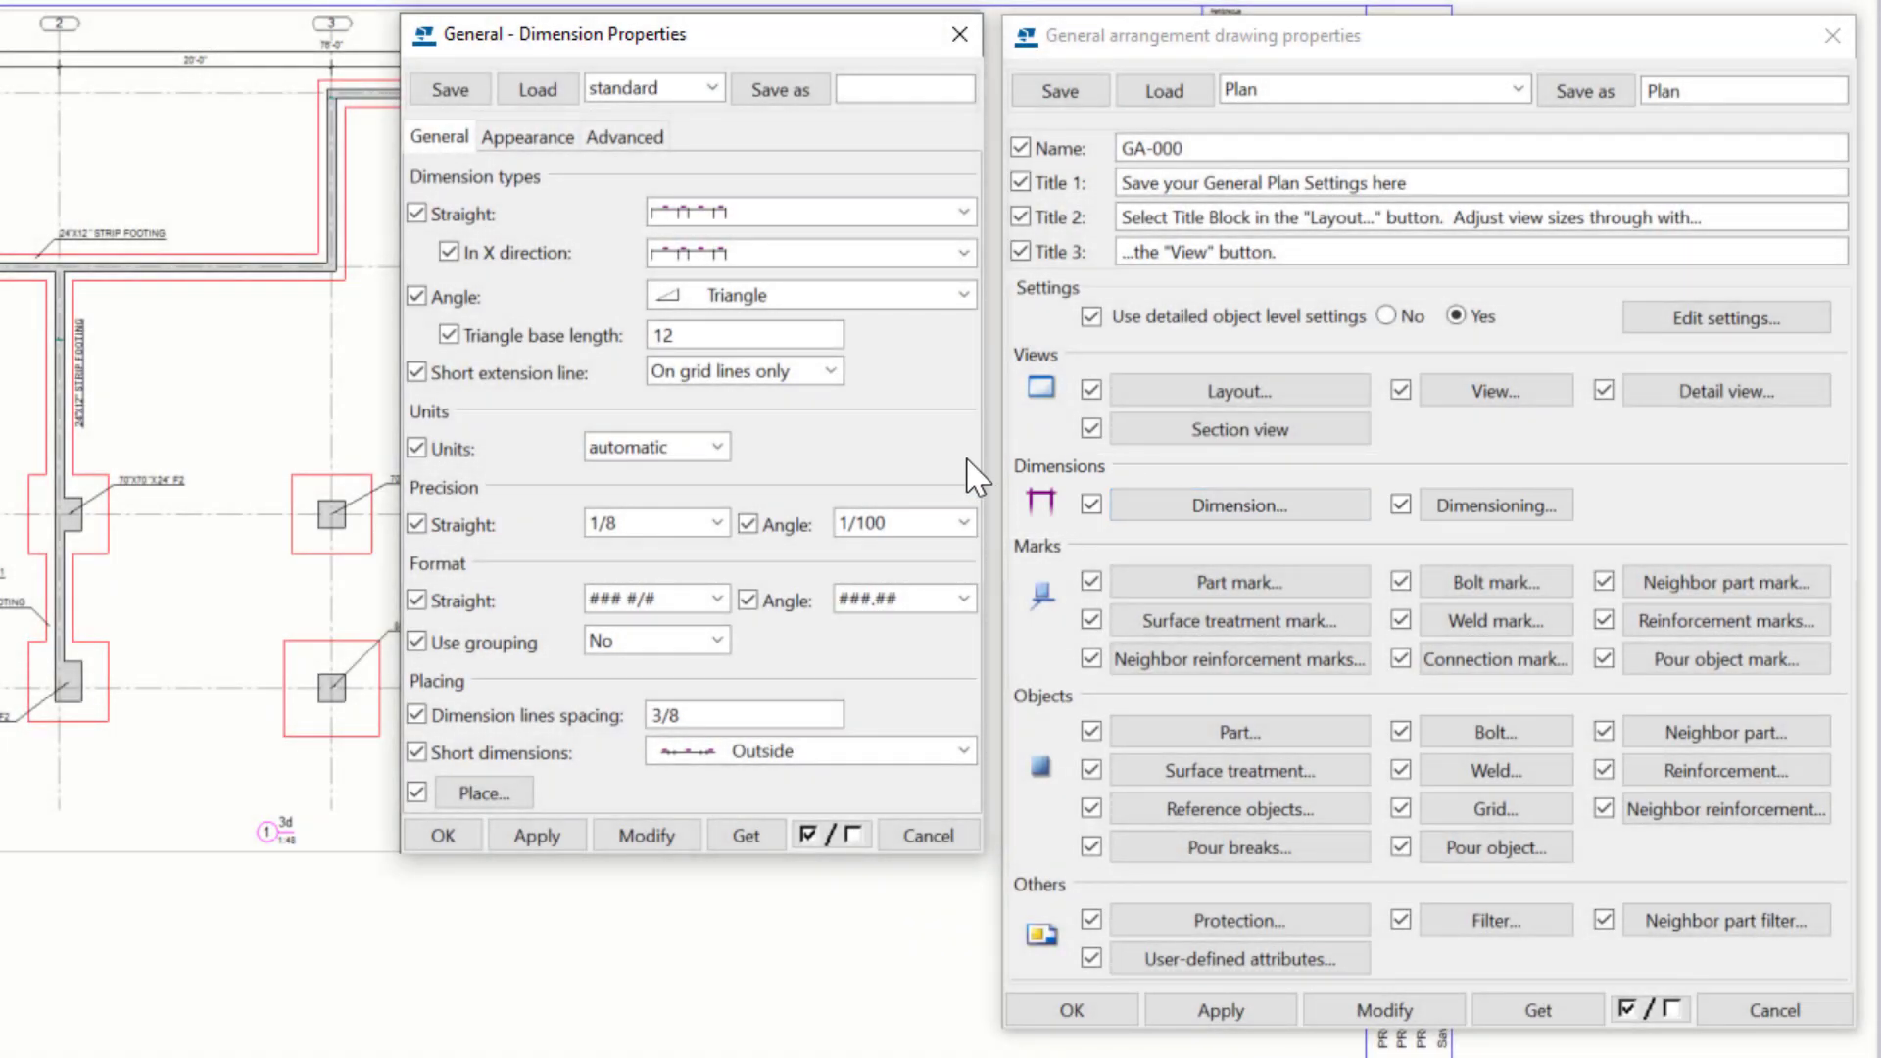
{"action": "left_click", "coordinate": [527, 138]}
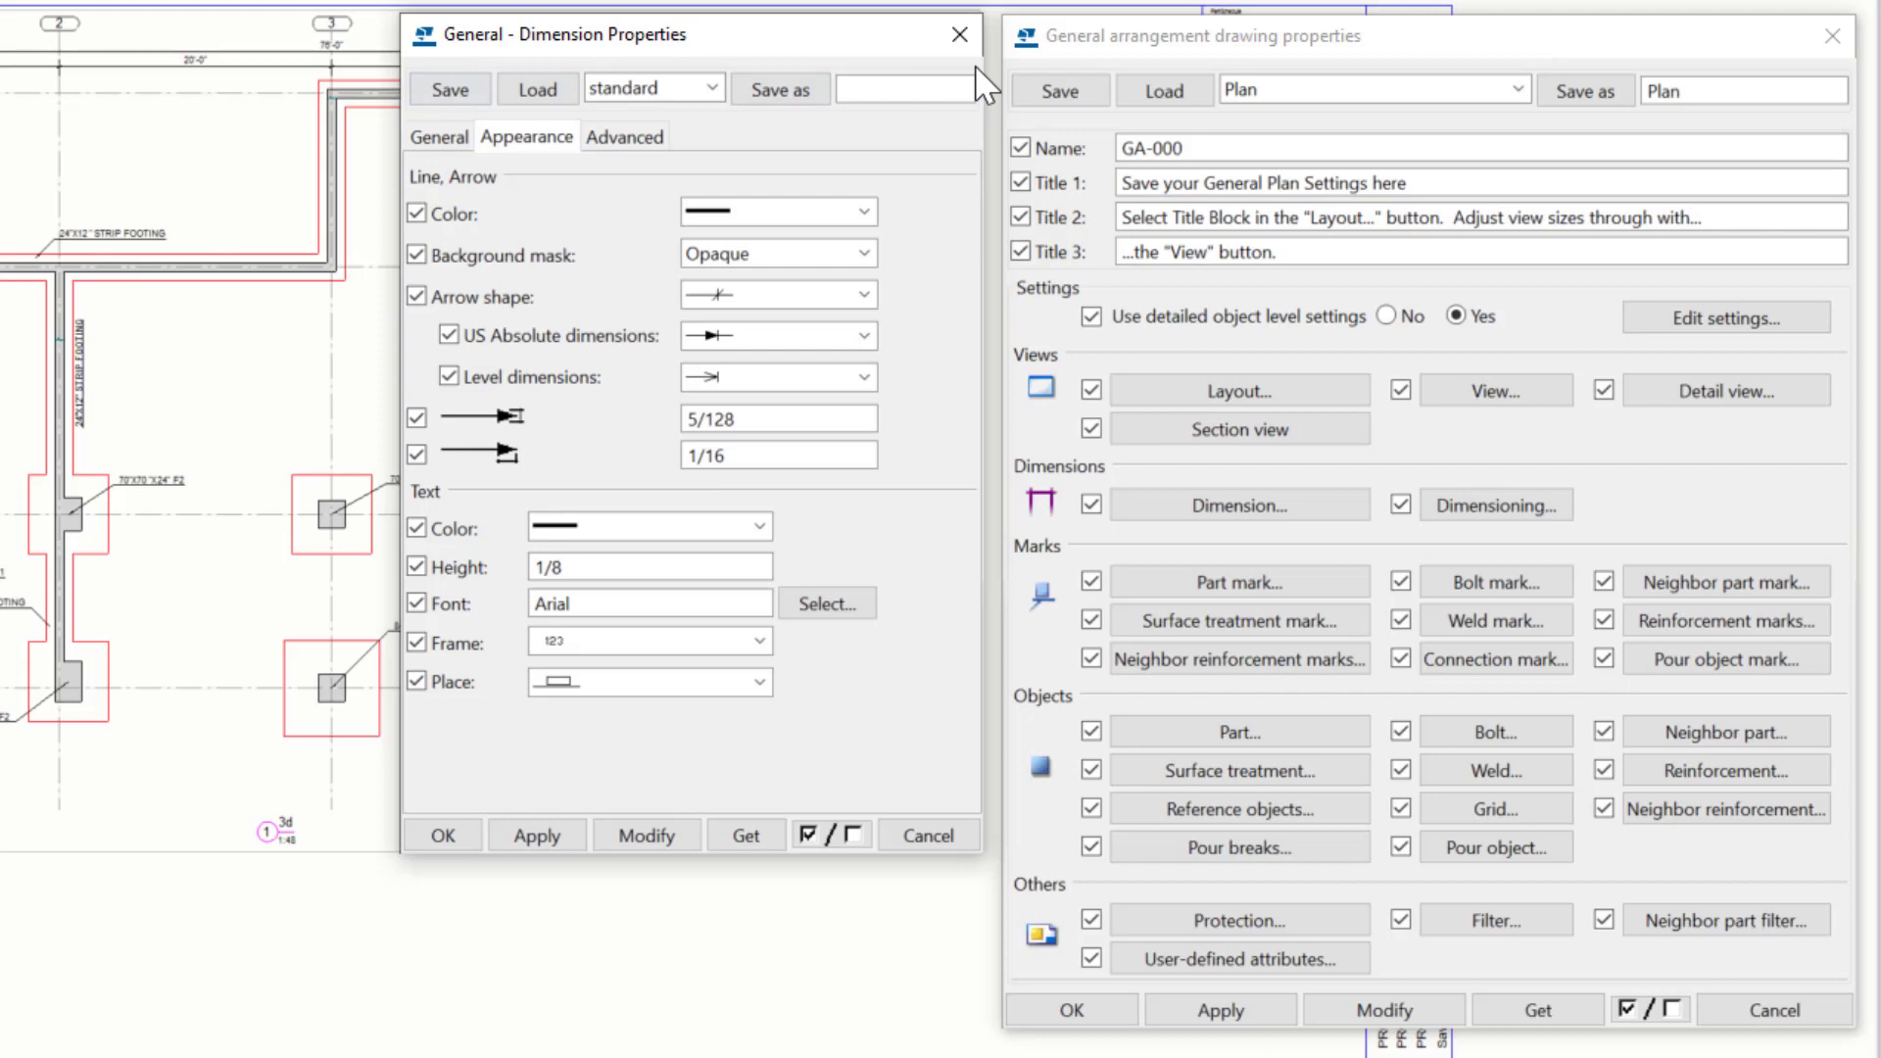
{"action": "left_click", "coordinate": [961, 35]}
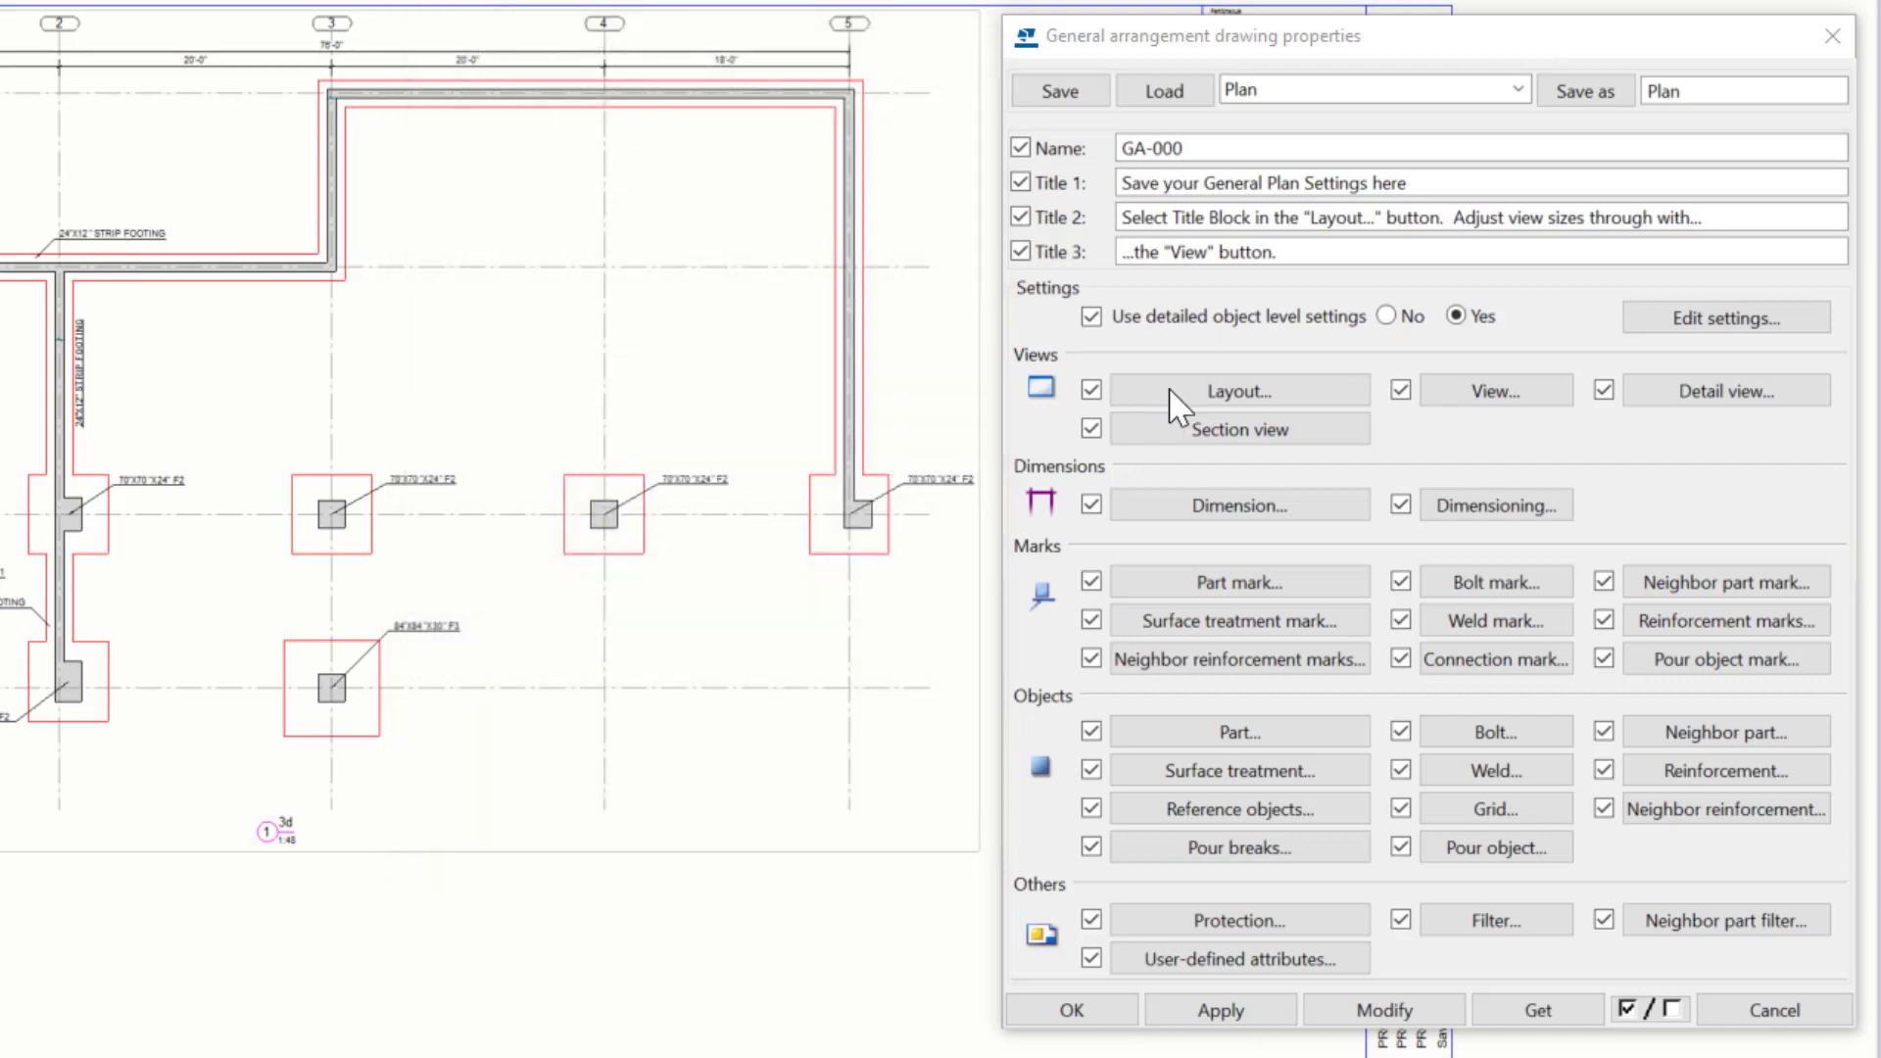
{"action": "left_click", "coordinate": [1496, 505]}
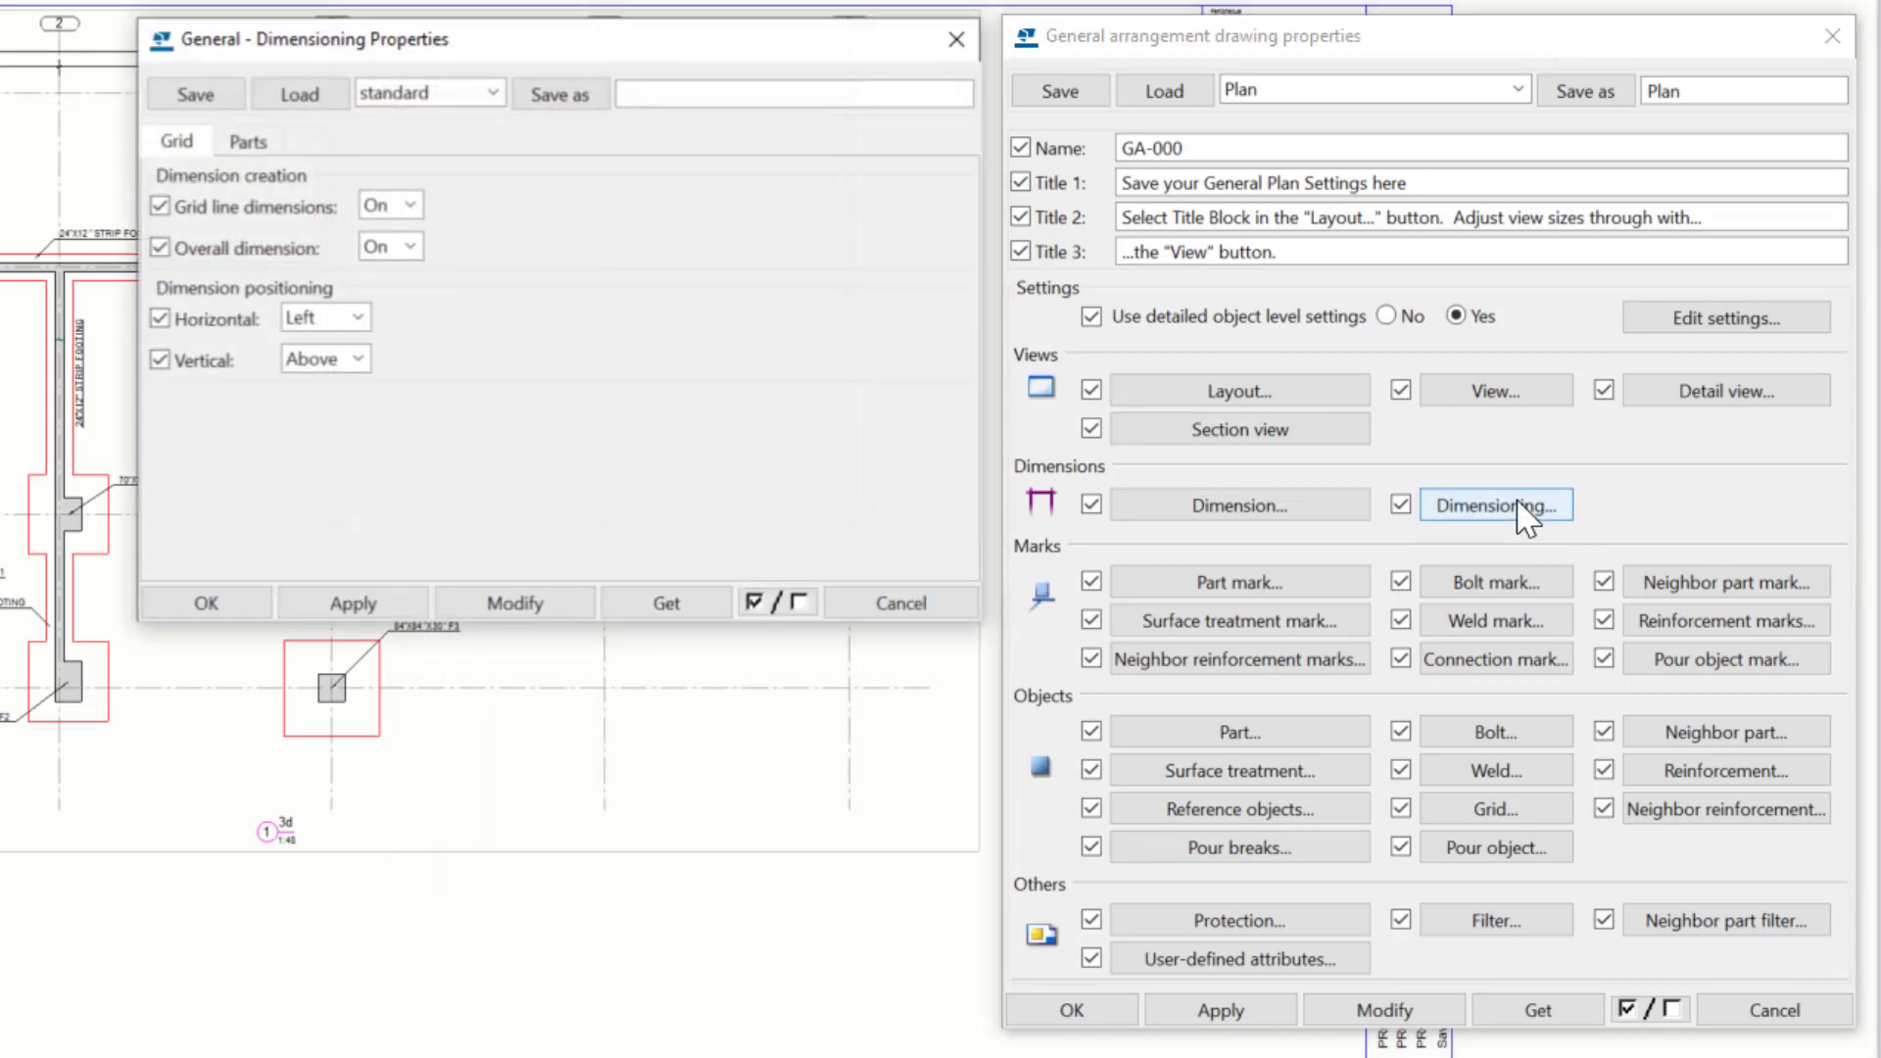
{"action": "left_click", "coordinate": [410, 205]}
{"action": "left_click", "coordinate": [410, 204]}
{"action": "left_click", "coordinate": [409, 246]}
{"action": "left_click", "coordinate": [377, 267]}
{"action": "left_click", "coordinate": [358, 316]}
{"action": "left_click", "coordinate": [366, 316]}
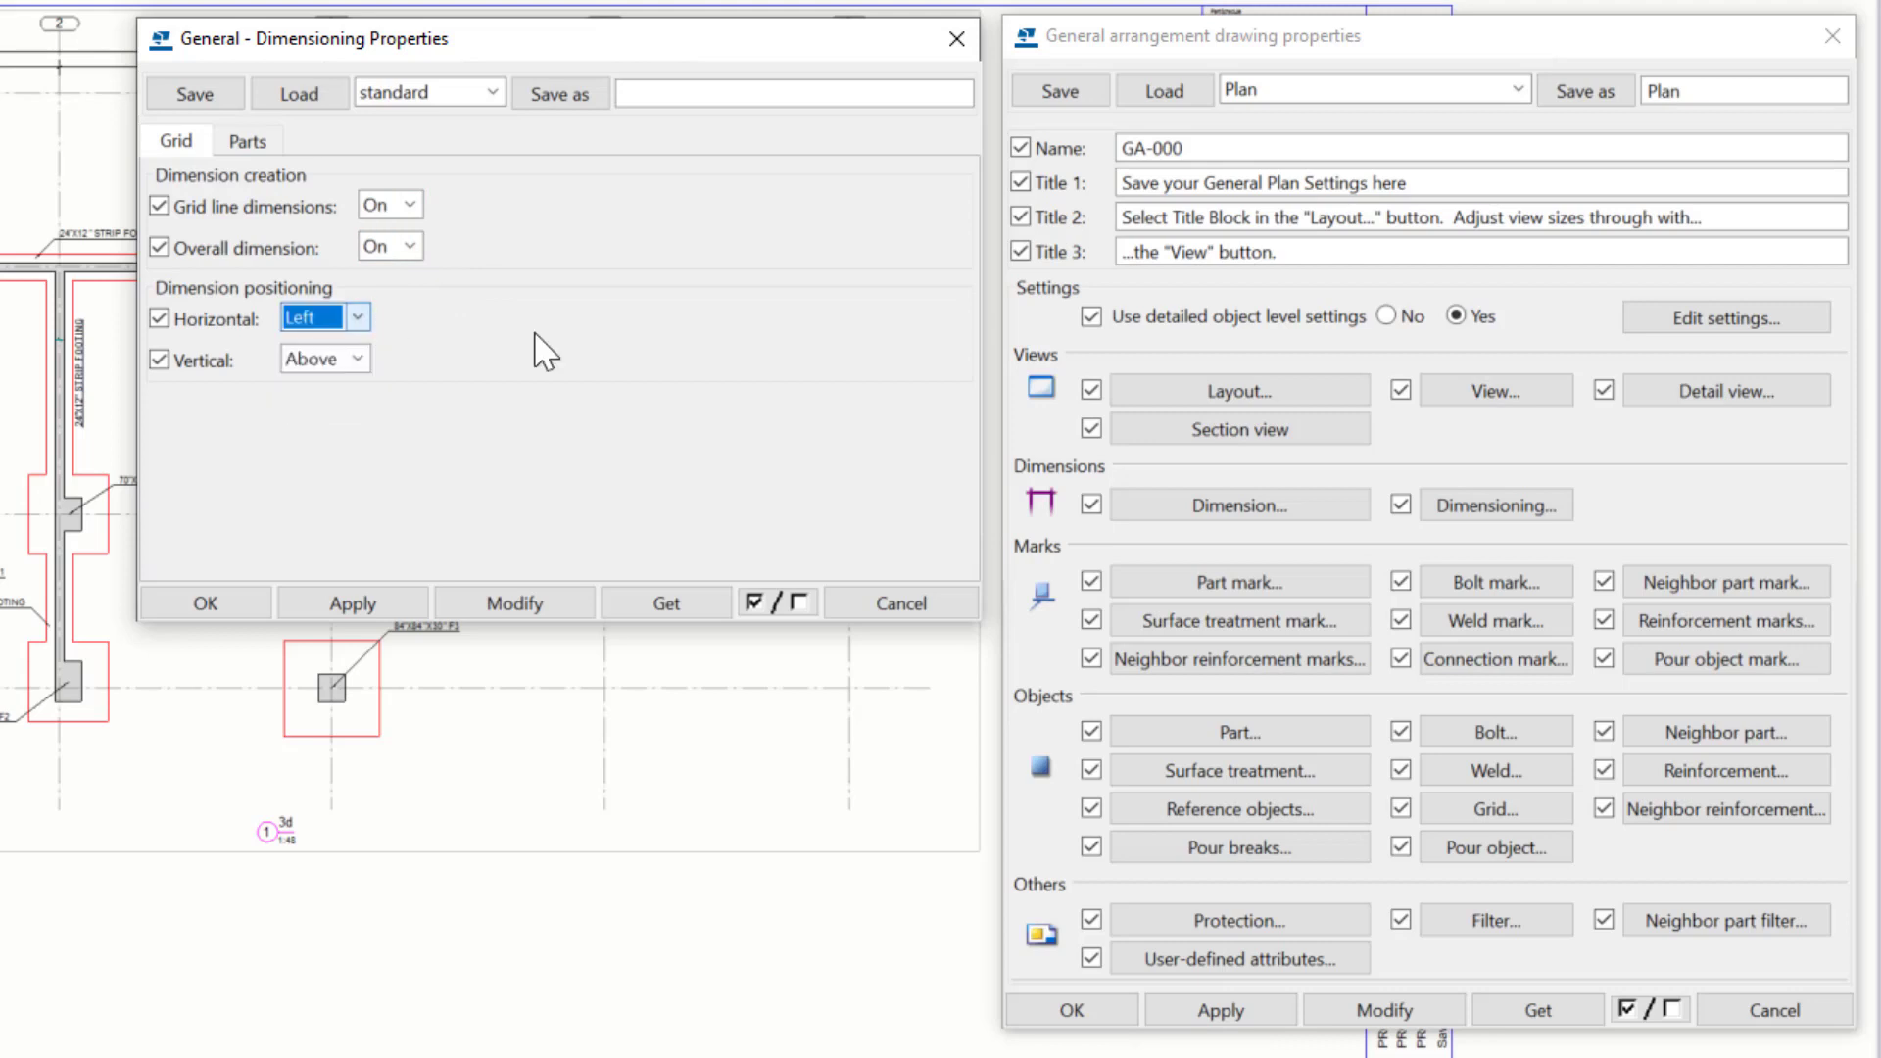
{"action": "left_click", "coordinate": [352, 358]}
{"action": "left_click", "coordinate": [250, 141]}
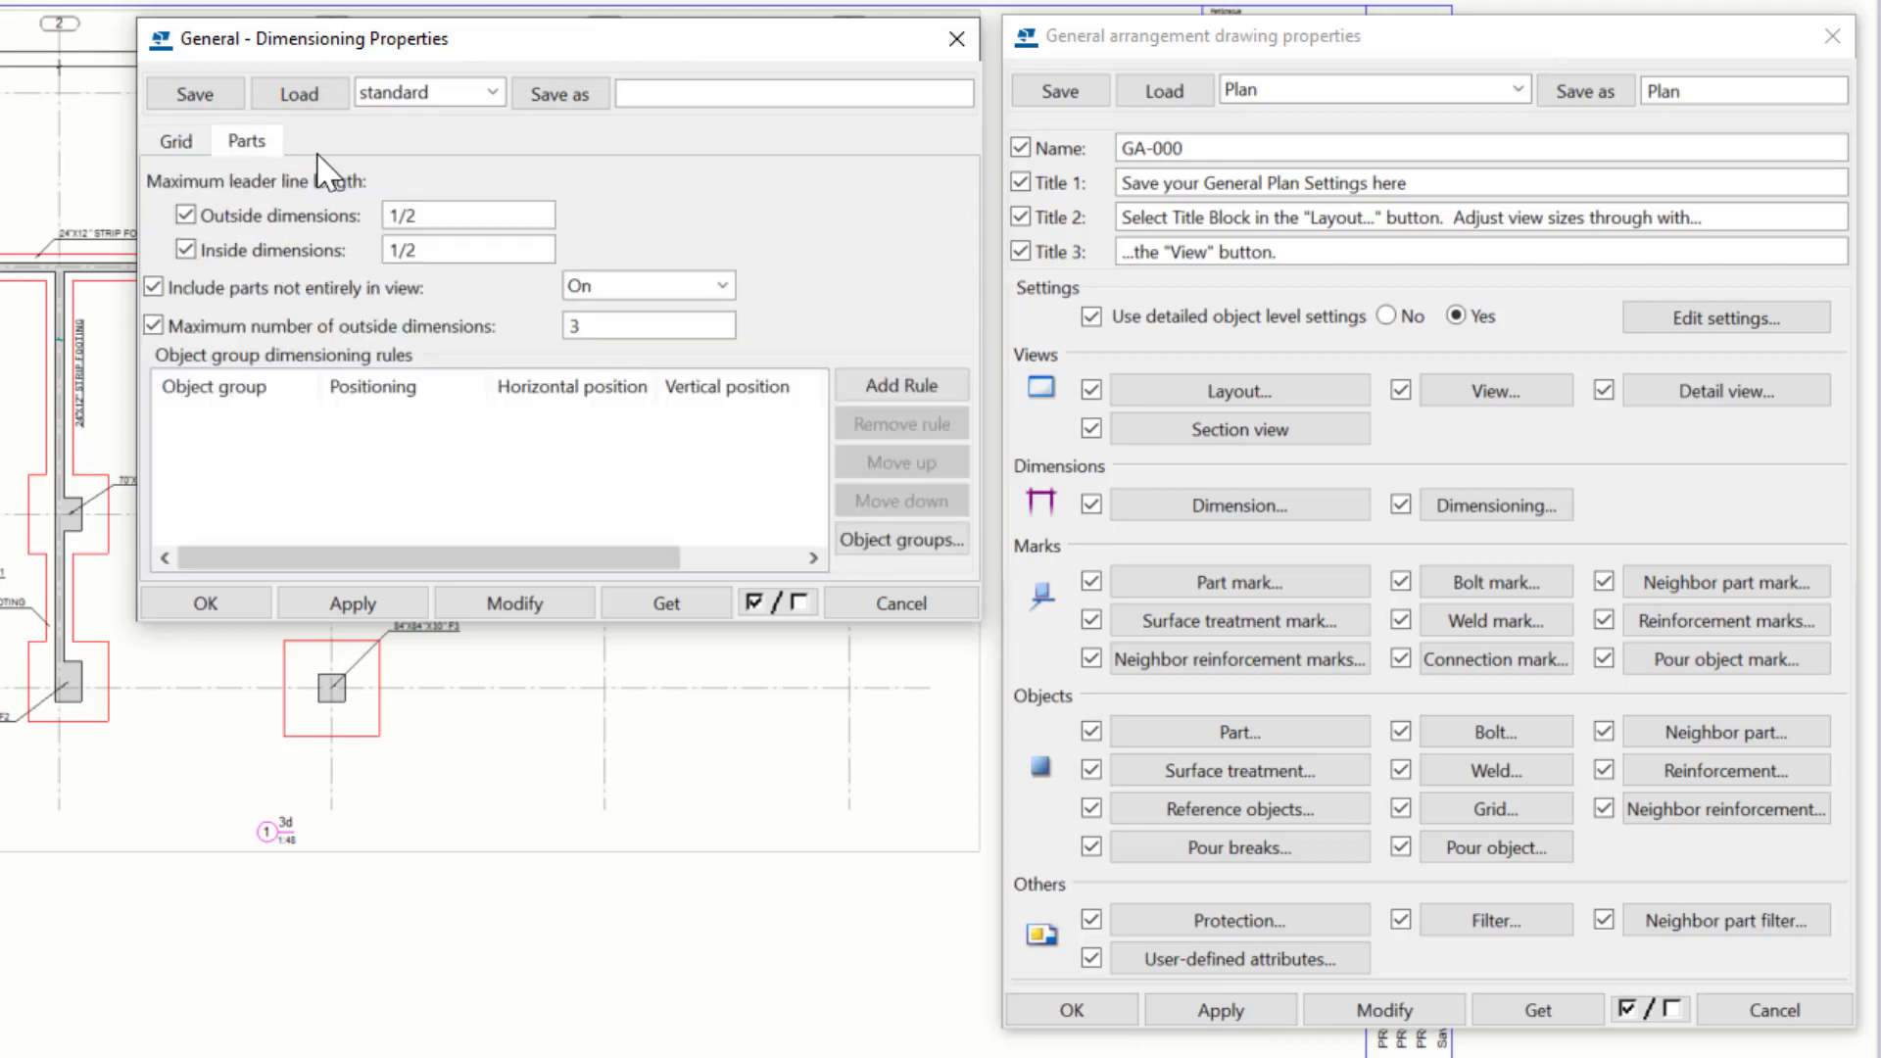
{"action": "left_click", "coordinate": [174, 143]}
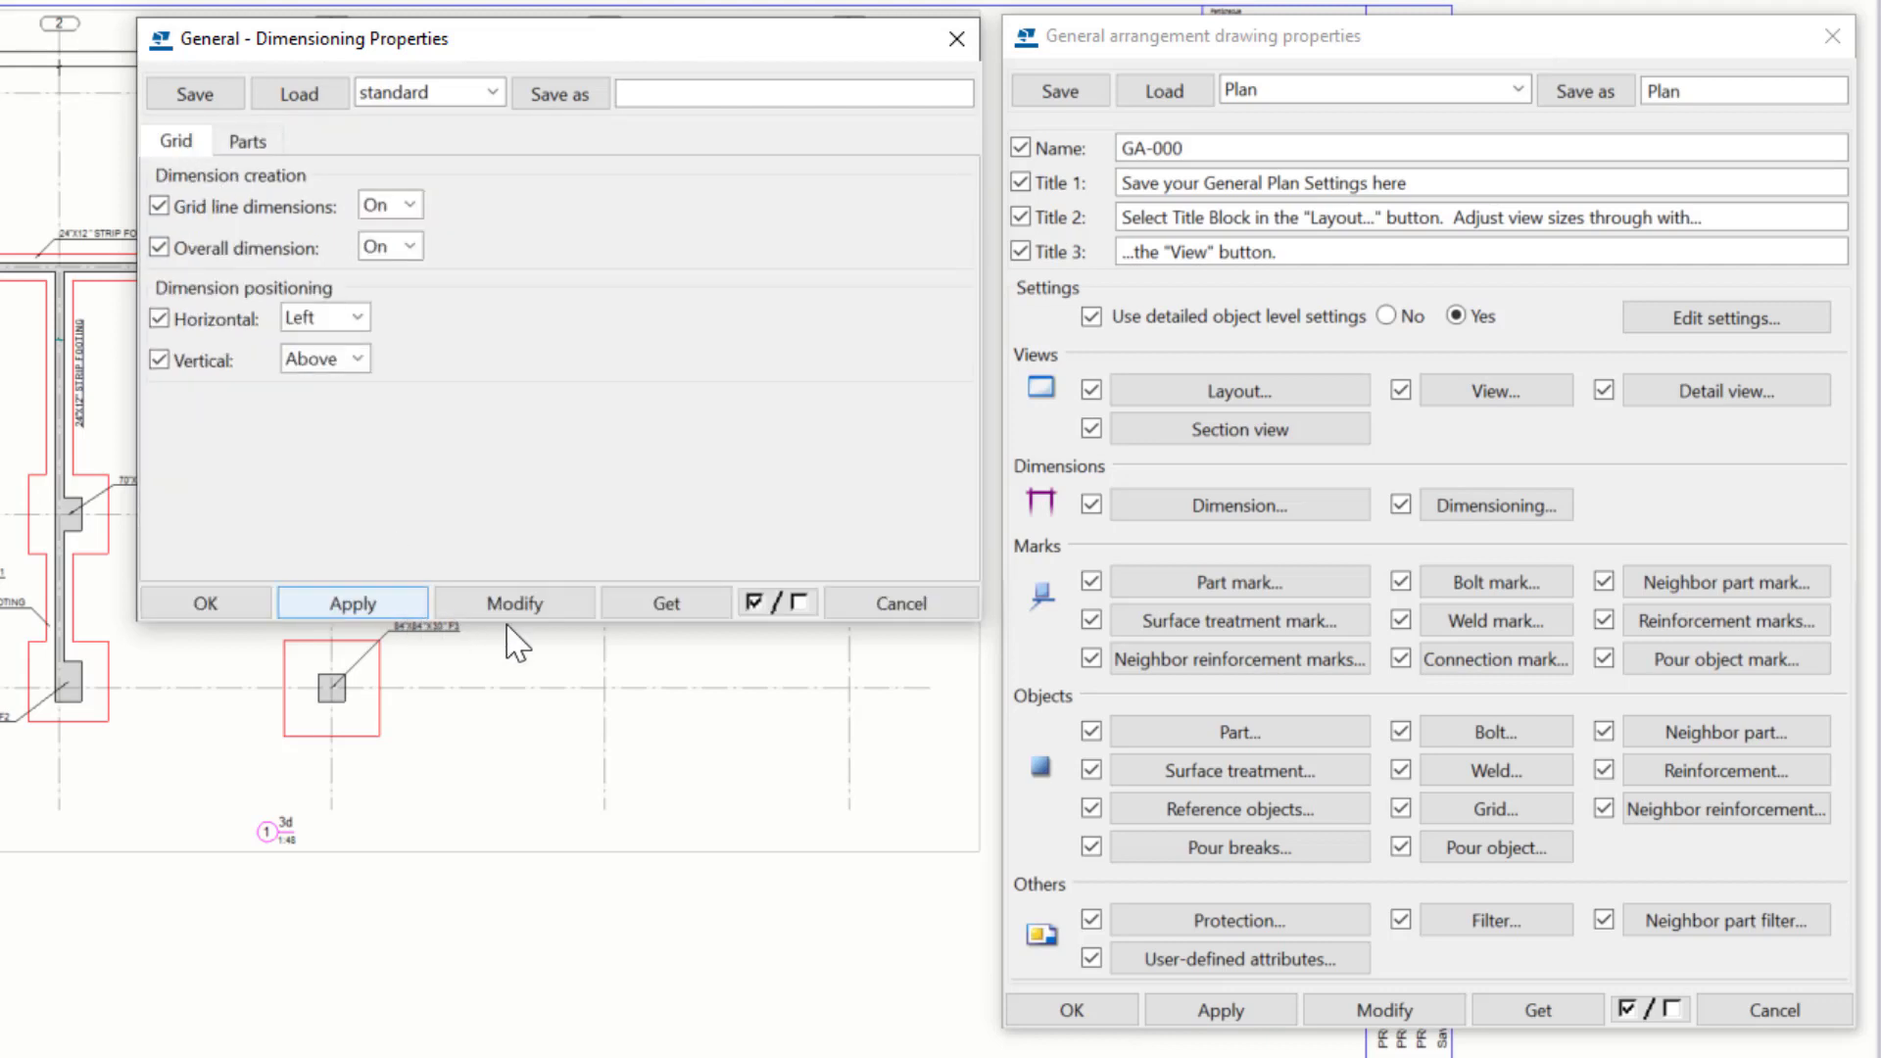
{"action": "left_click", "coordinate": [957, 39]}
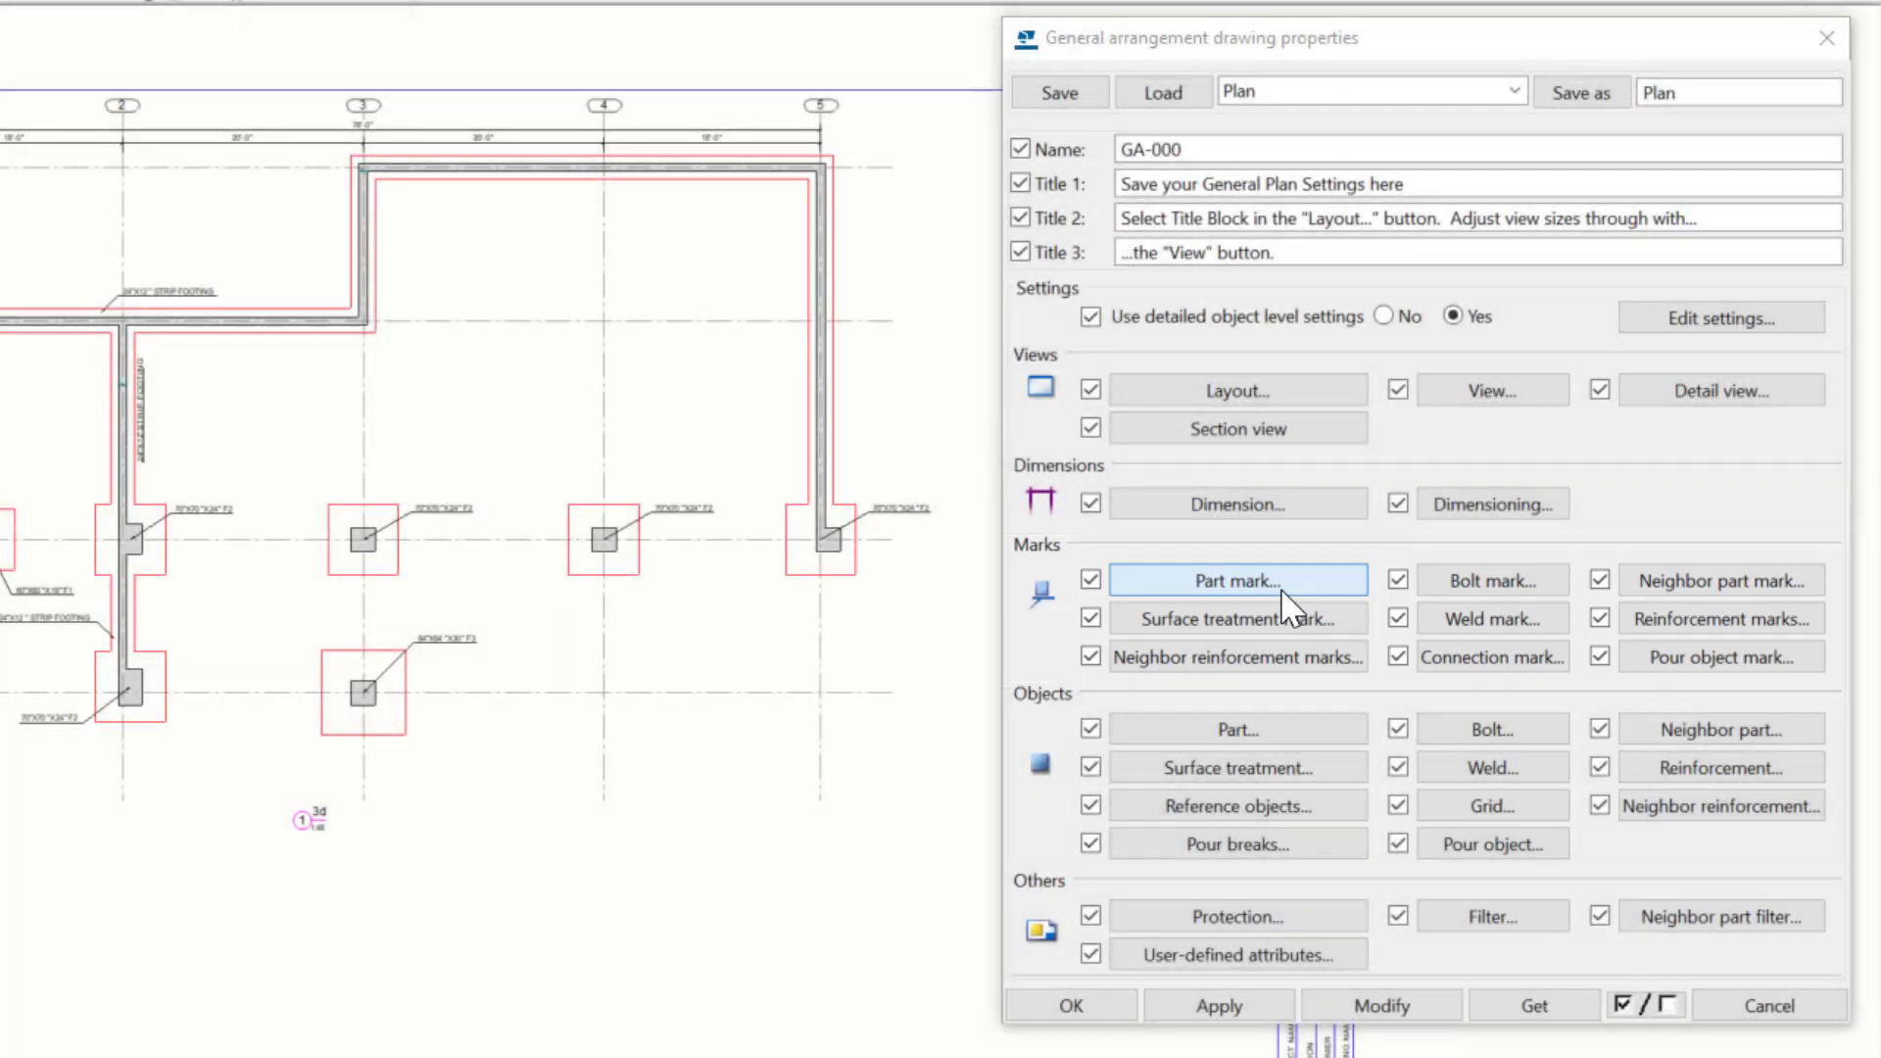
Open Part Mark Properties, keep the standard preset, and leave the content set to Main part.
{"action": "left_click", "coordinate": [1282, 588]}
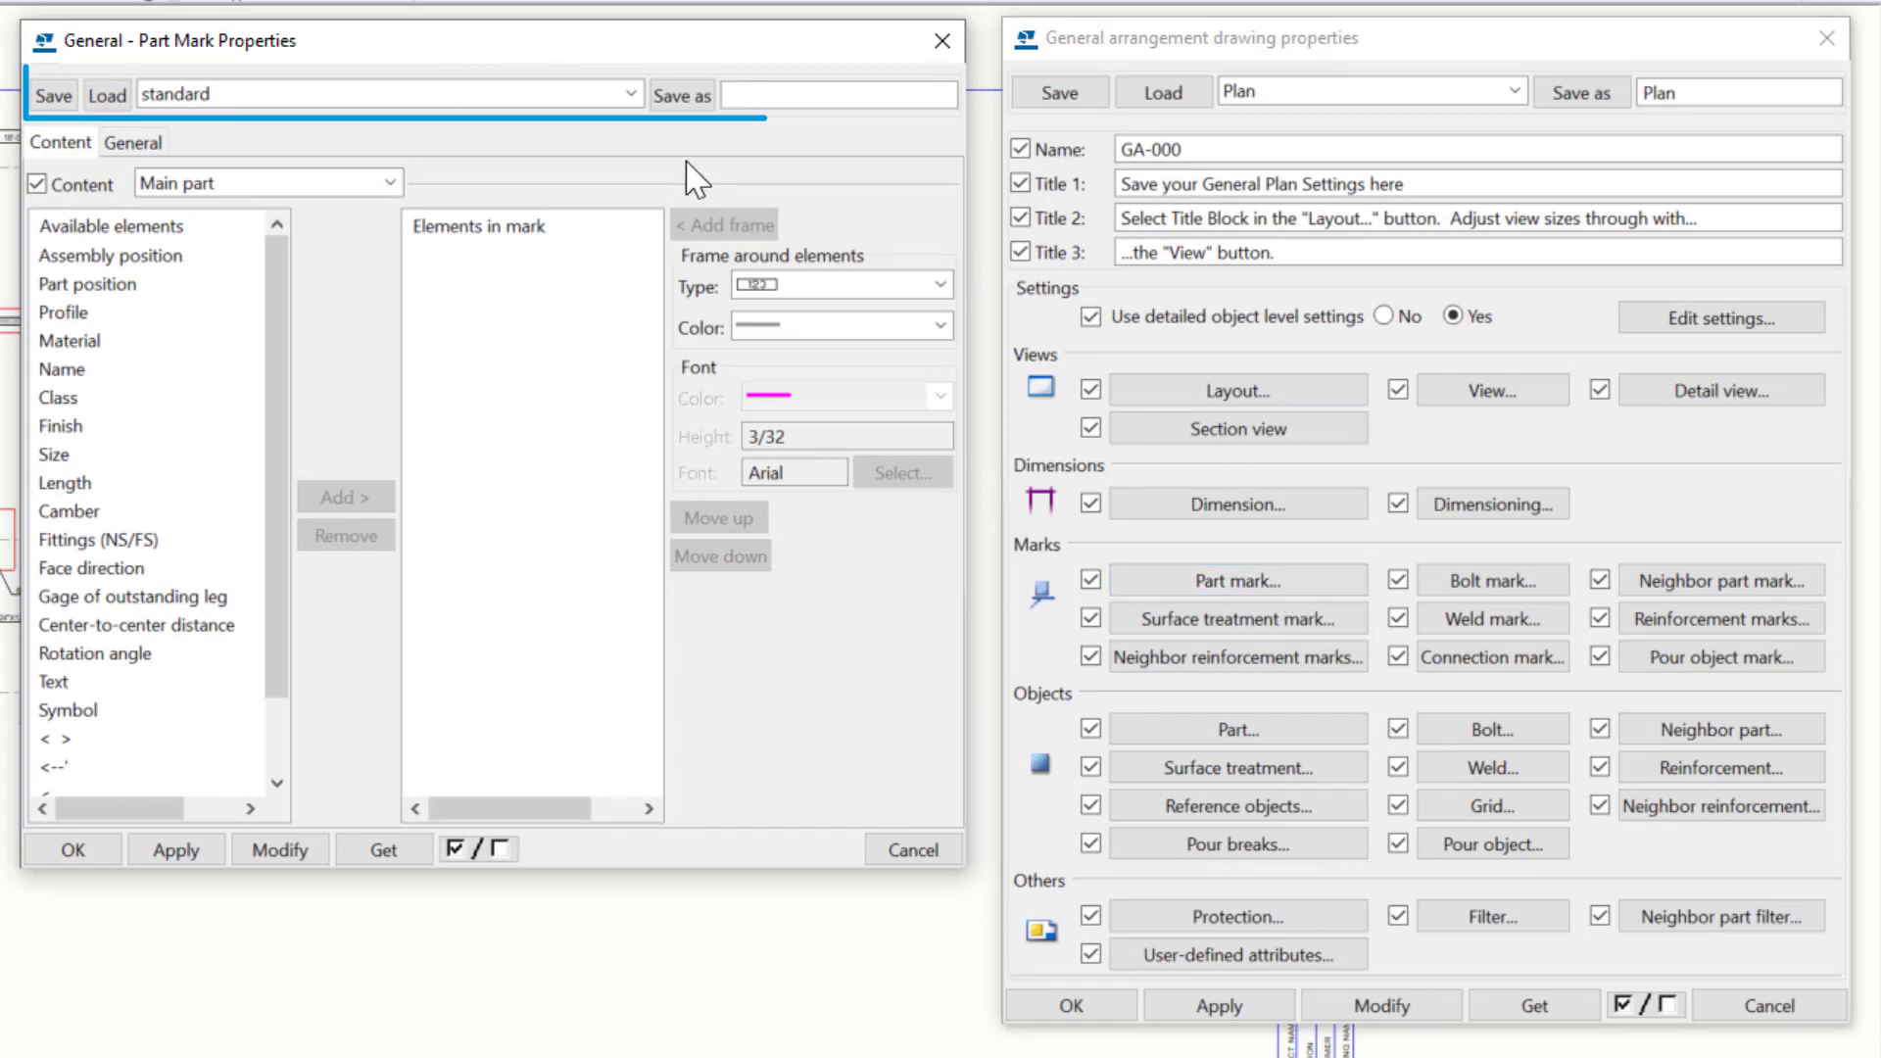
{"action": "left_click", "coordinate": [631, 93]}
{"action": "left_click_drag", "start_coordinate": [635, 186], "coordinate": [625, 126]}
{"action": "left_click", "coordinate": [730, 152]}
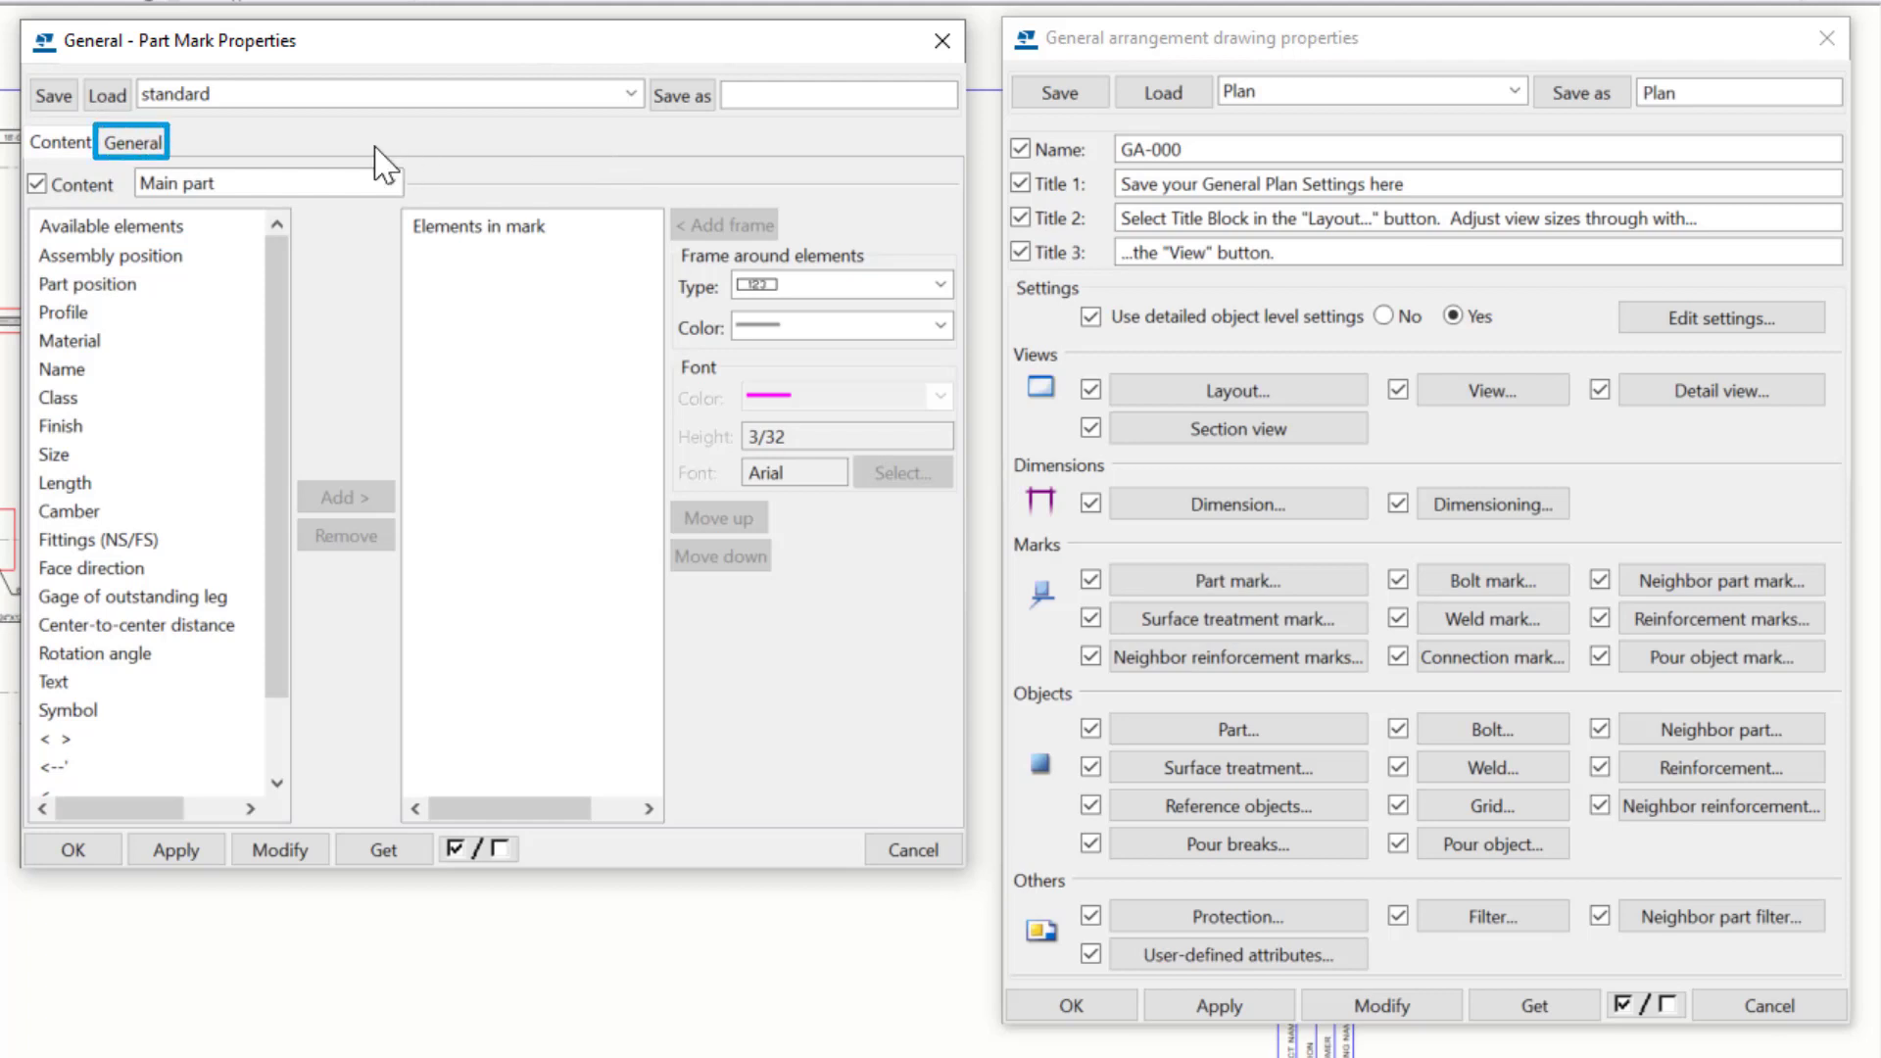
{"action": "left_click", "coordinate": [157, 144]}
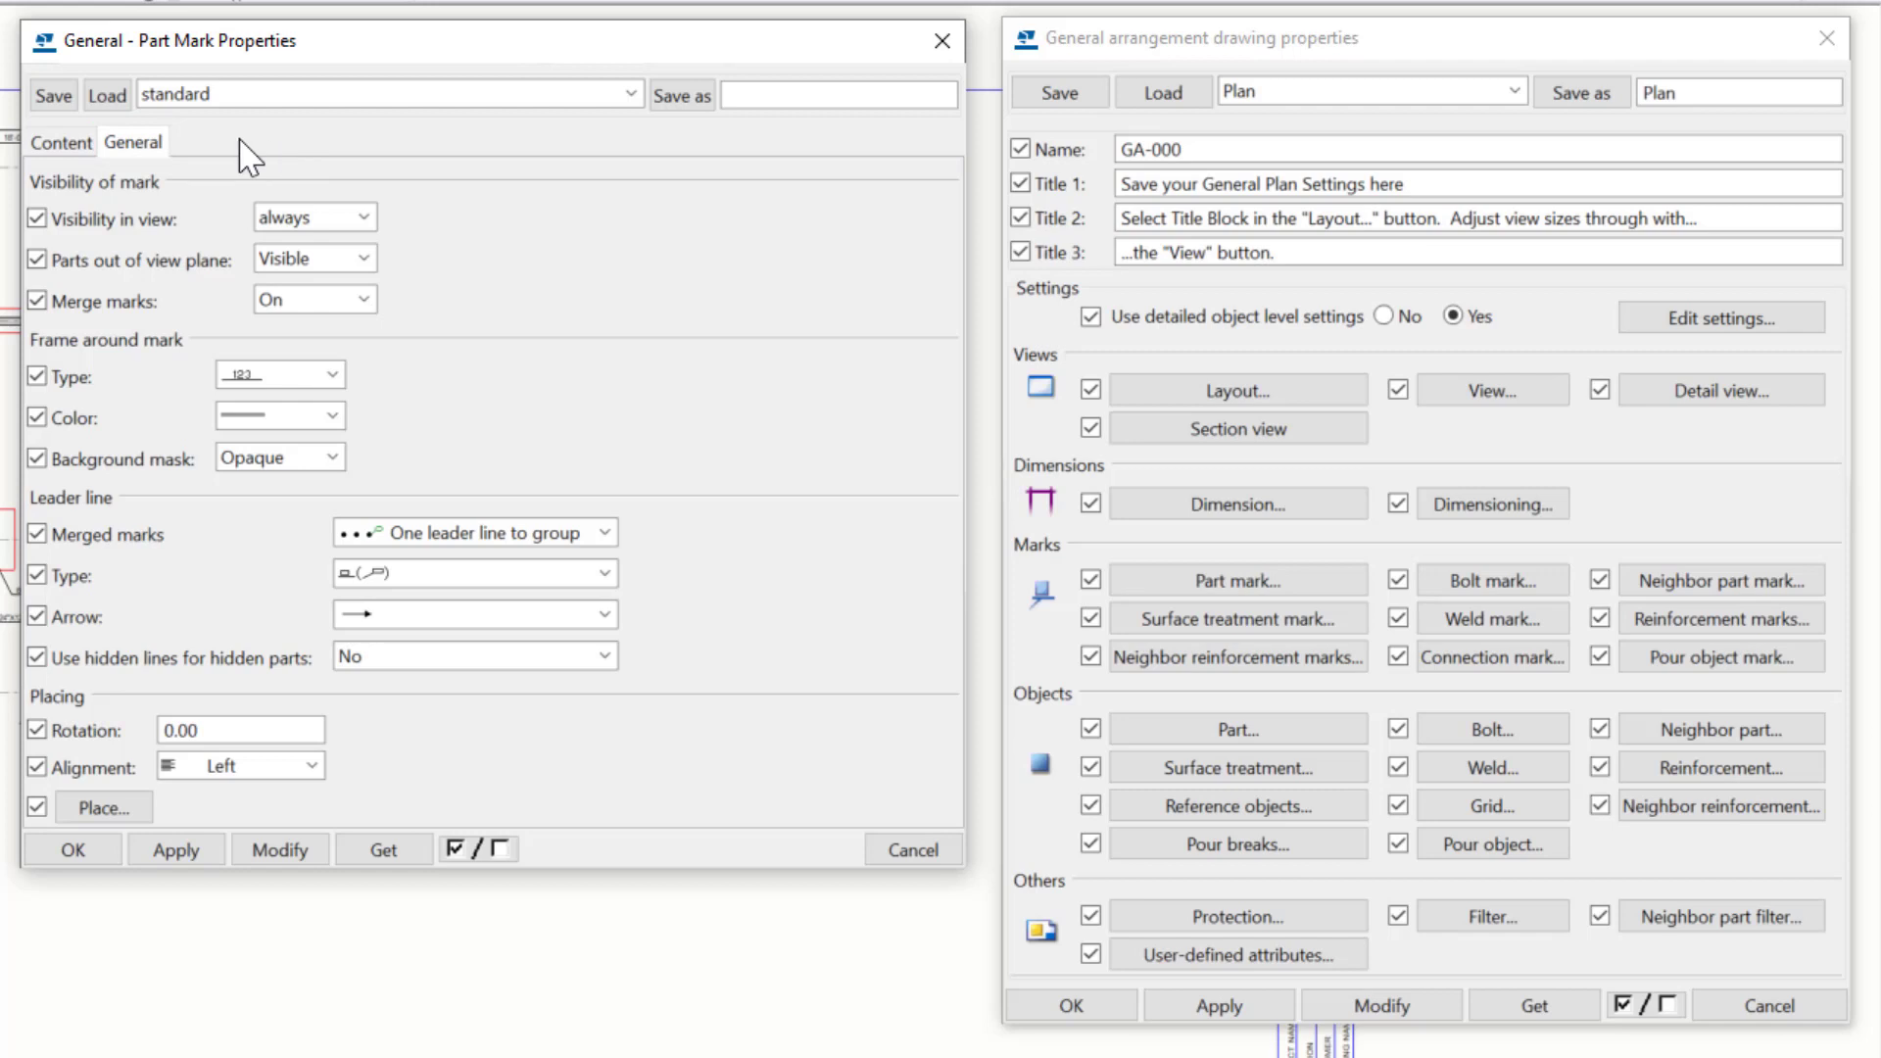
{"action": "left_click", "coordinate": [62, 142]}
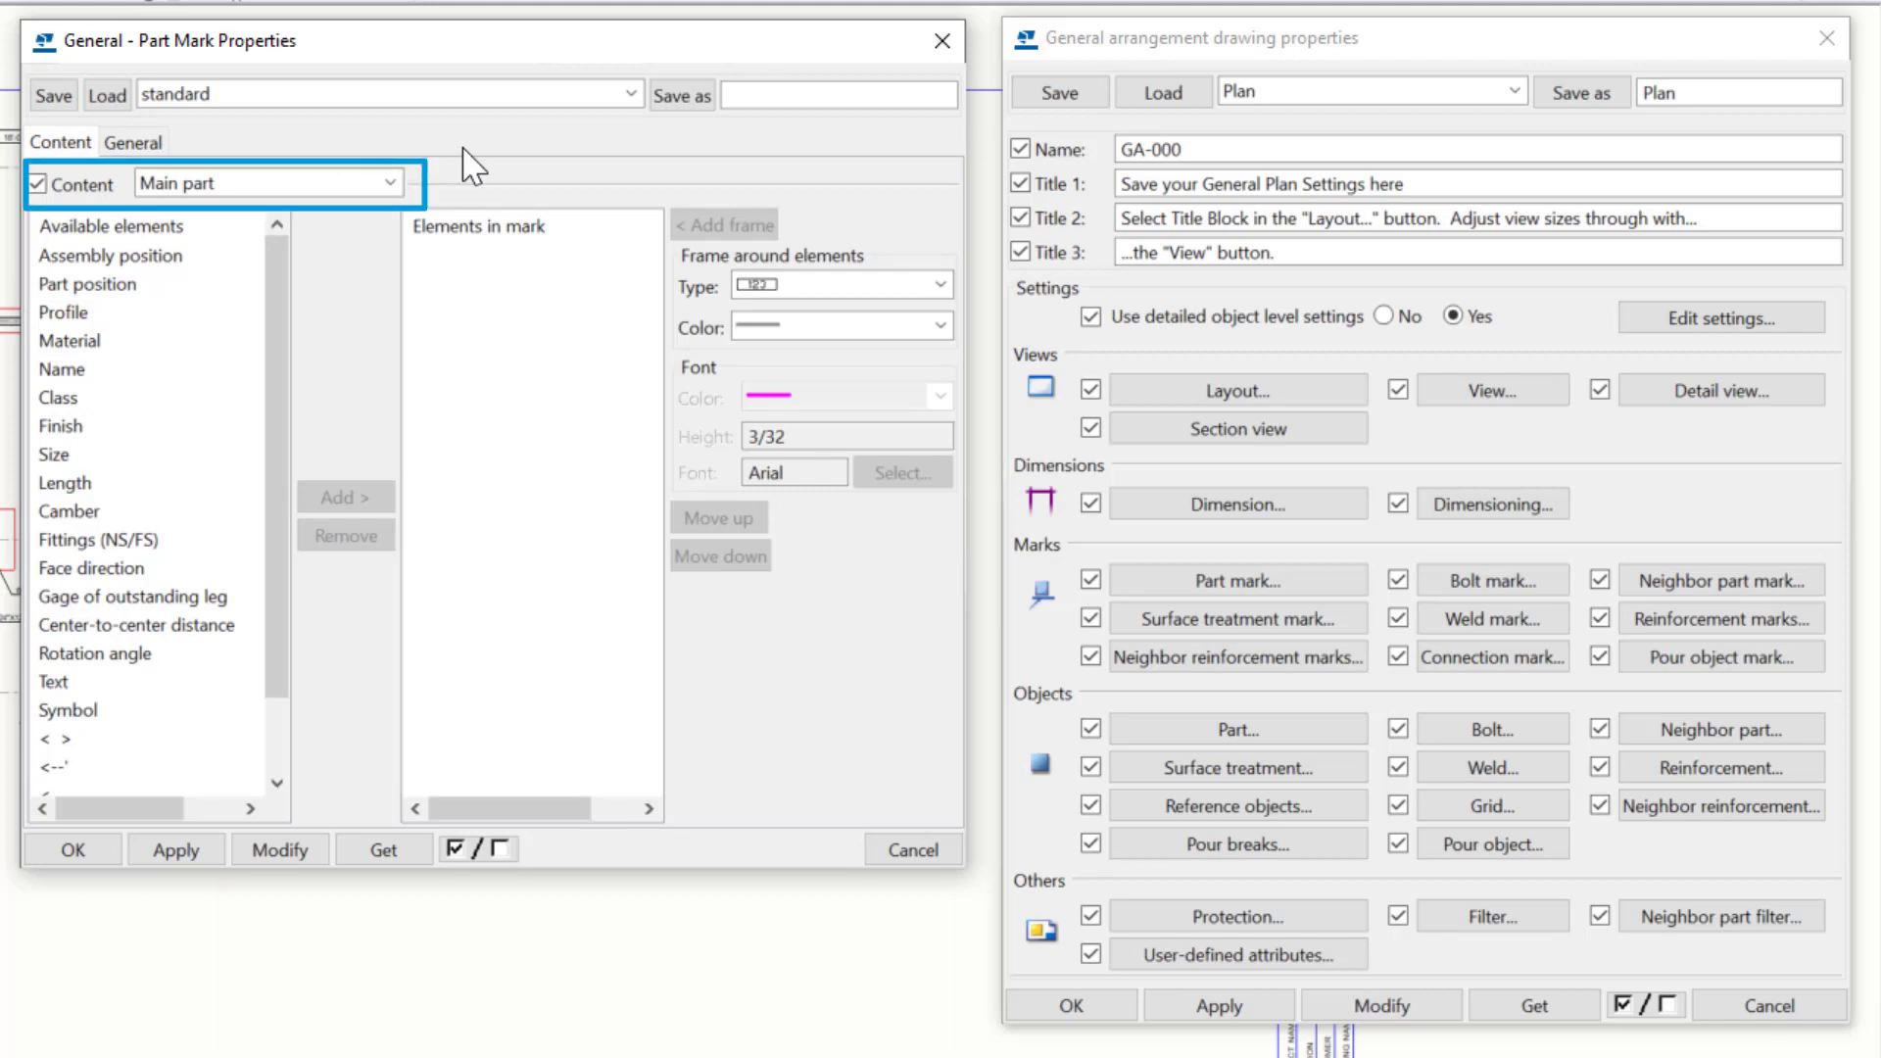
{"action": "left_click", "coordinate": [392, 183]}
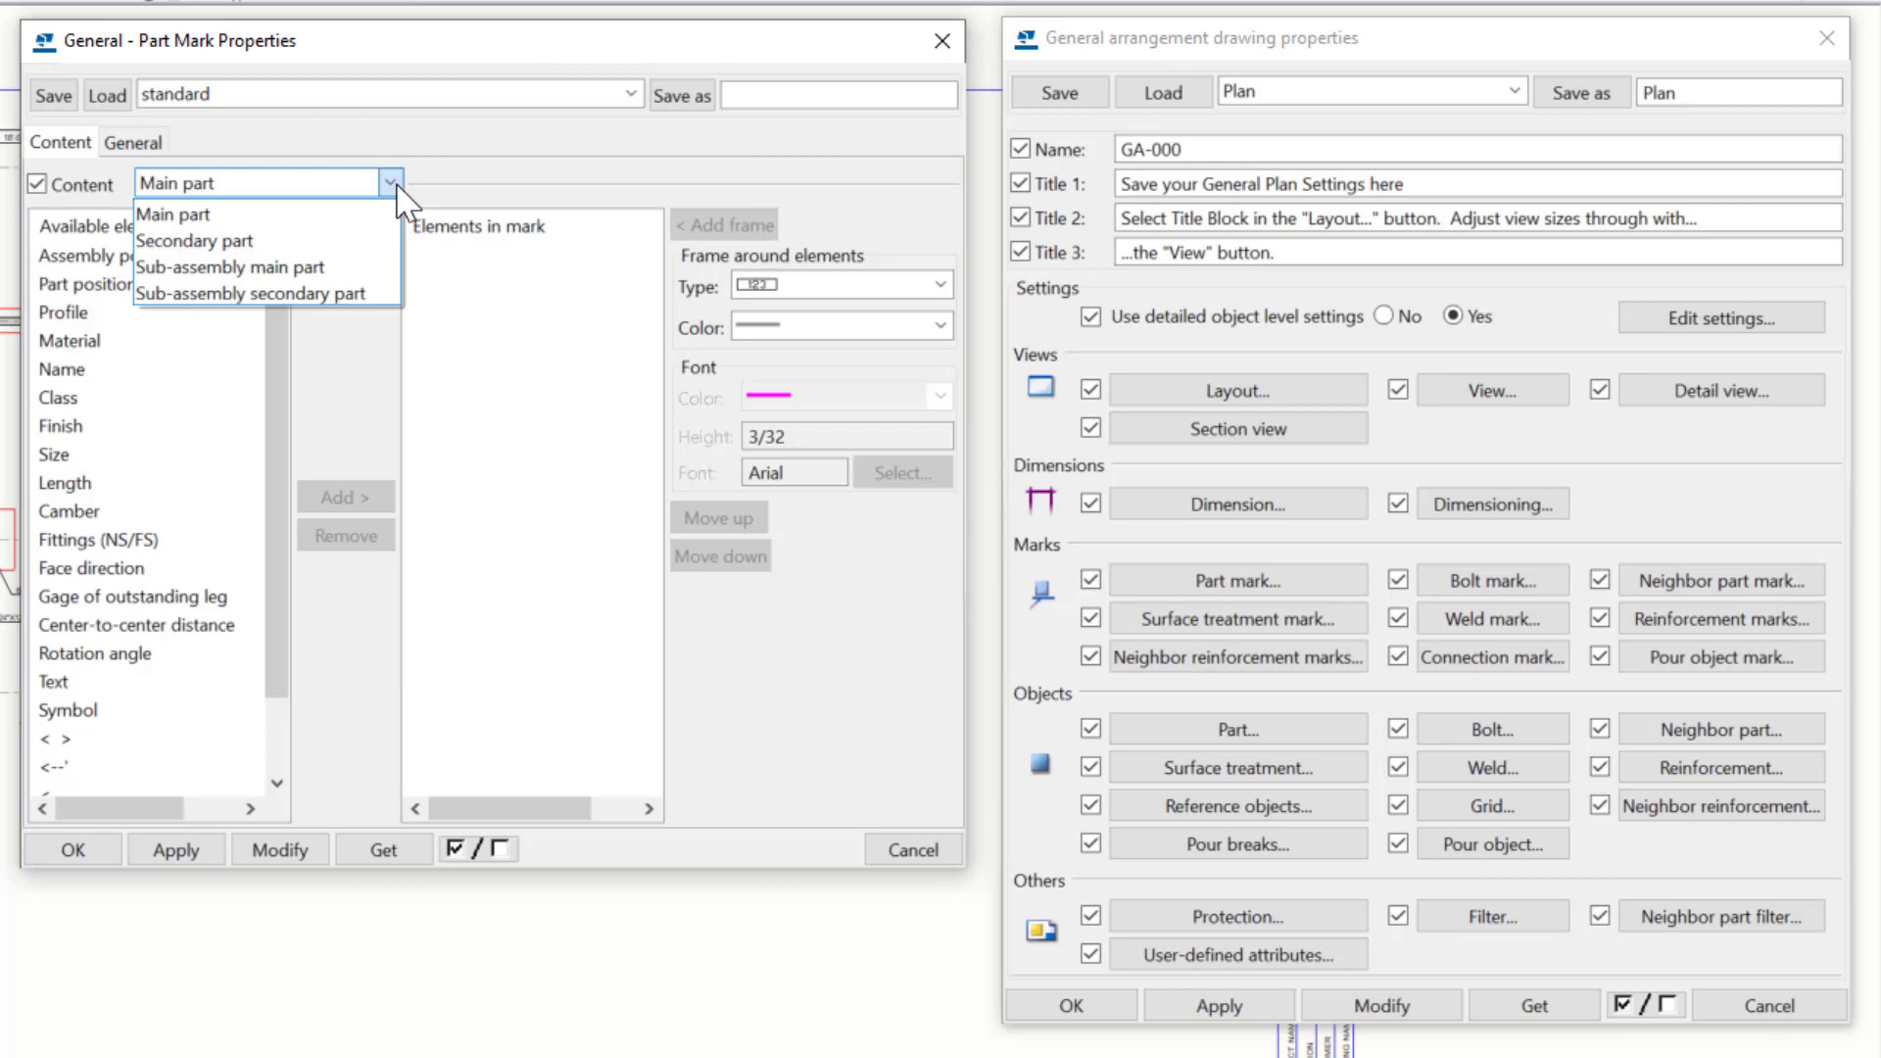
{"action": "left_click", "coordinate": [392, 184]}
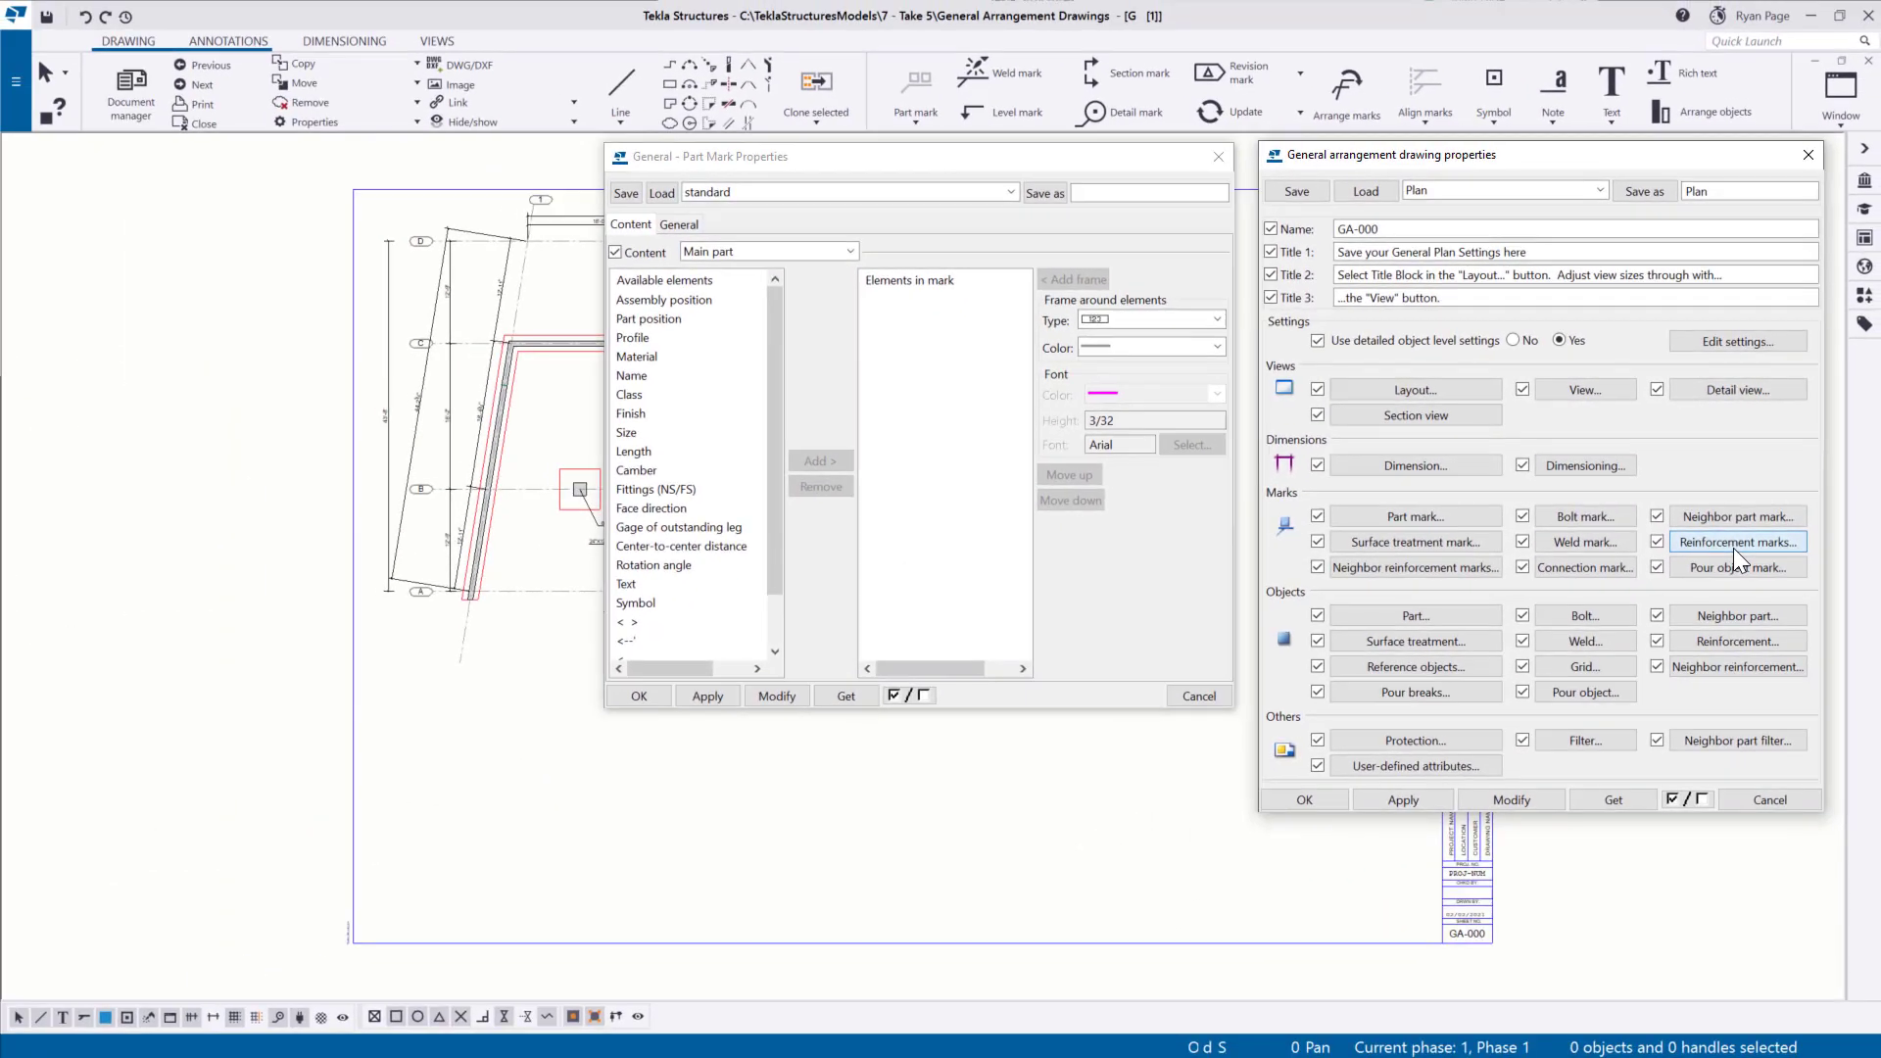
Open Reinforcement Mark Properties, which shows the standard preset with Single content.
{"action": "left_click", "coordinate": [1732, 549]}
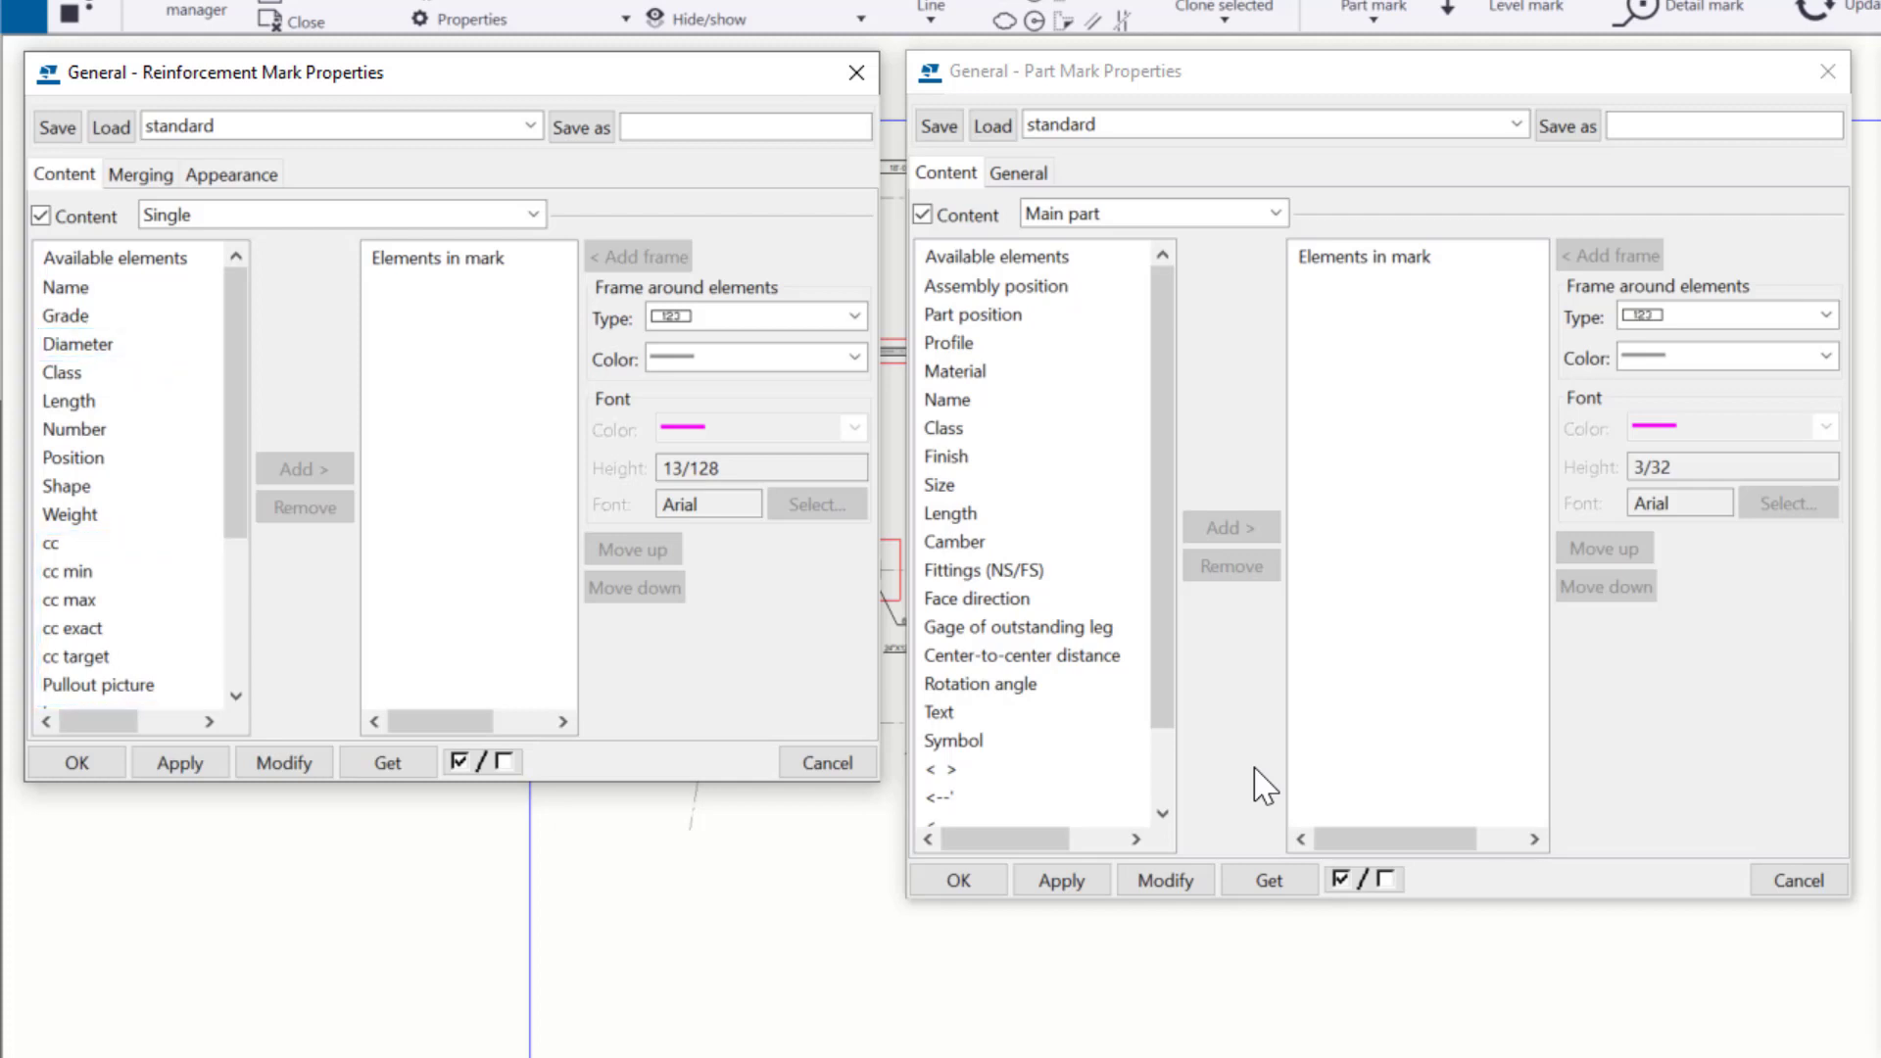
Close the reinforcement mark settings and add Name, Class and Length to the main part mark.
{"action": "left_click", "coordinate": [862, 86]}
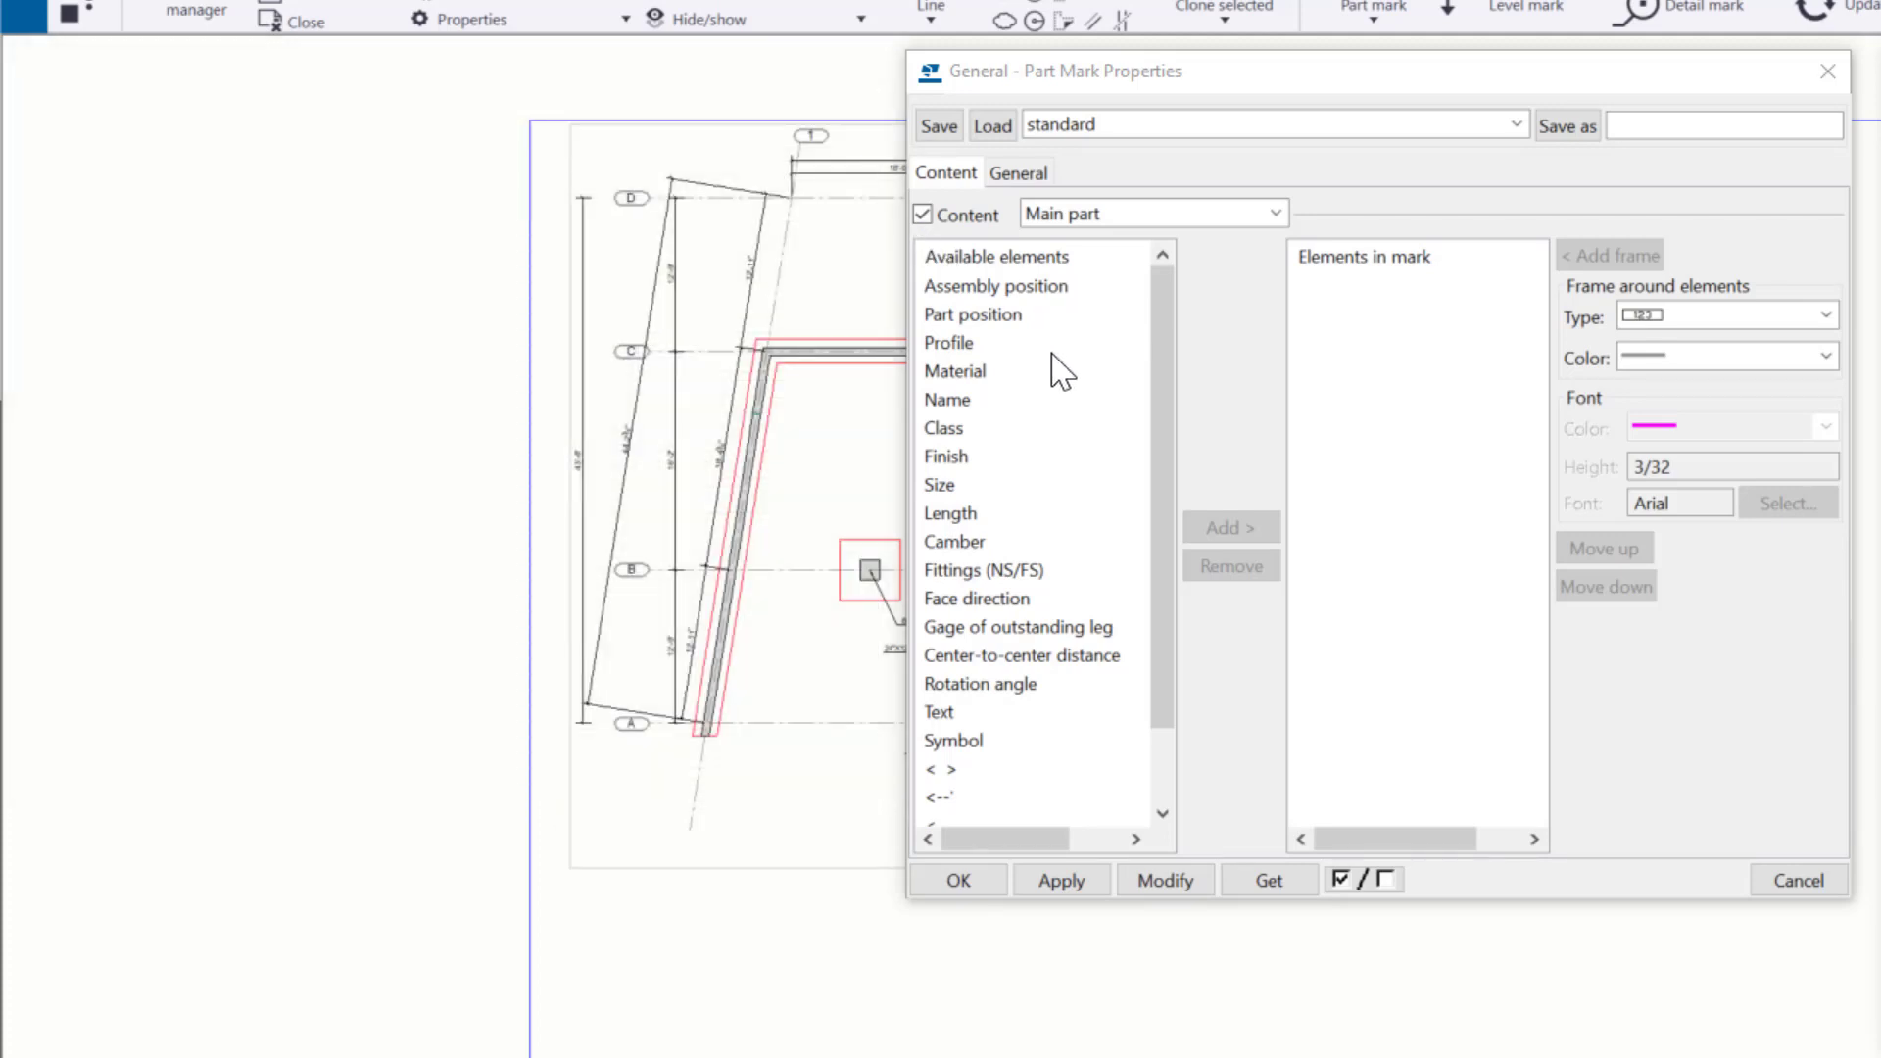
{"action": "left_click", "coordinate": [970, 400]}
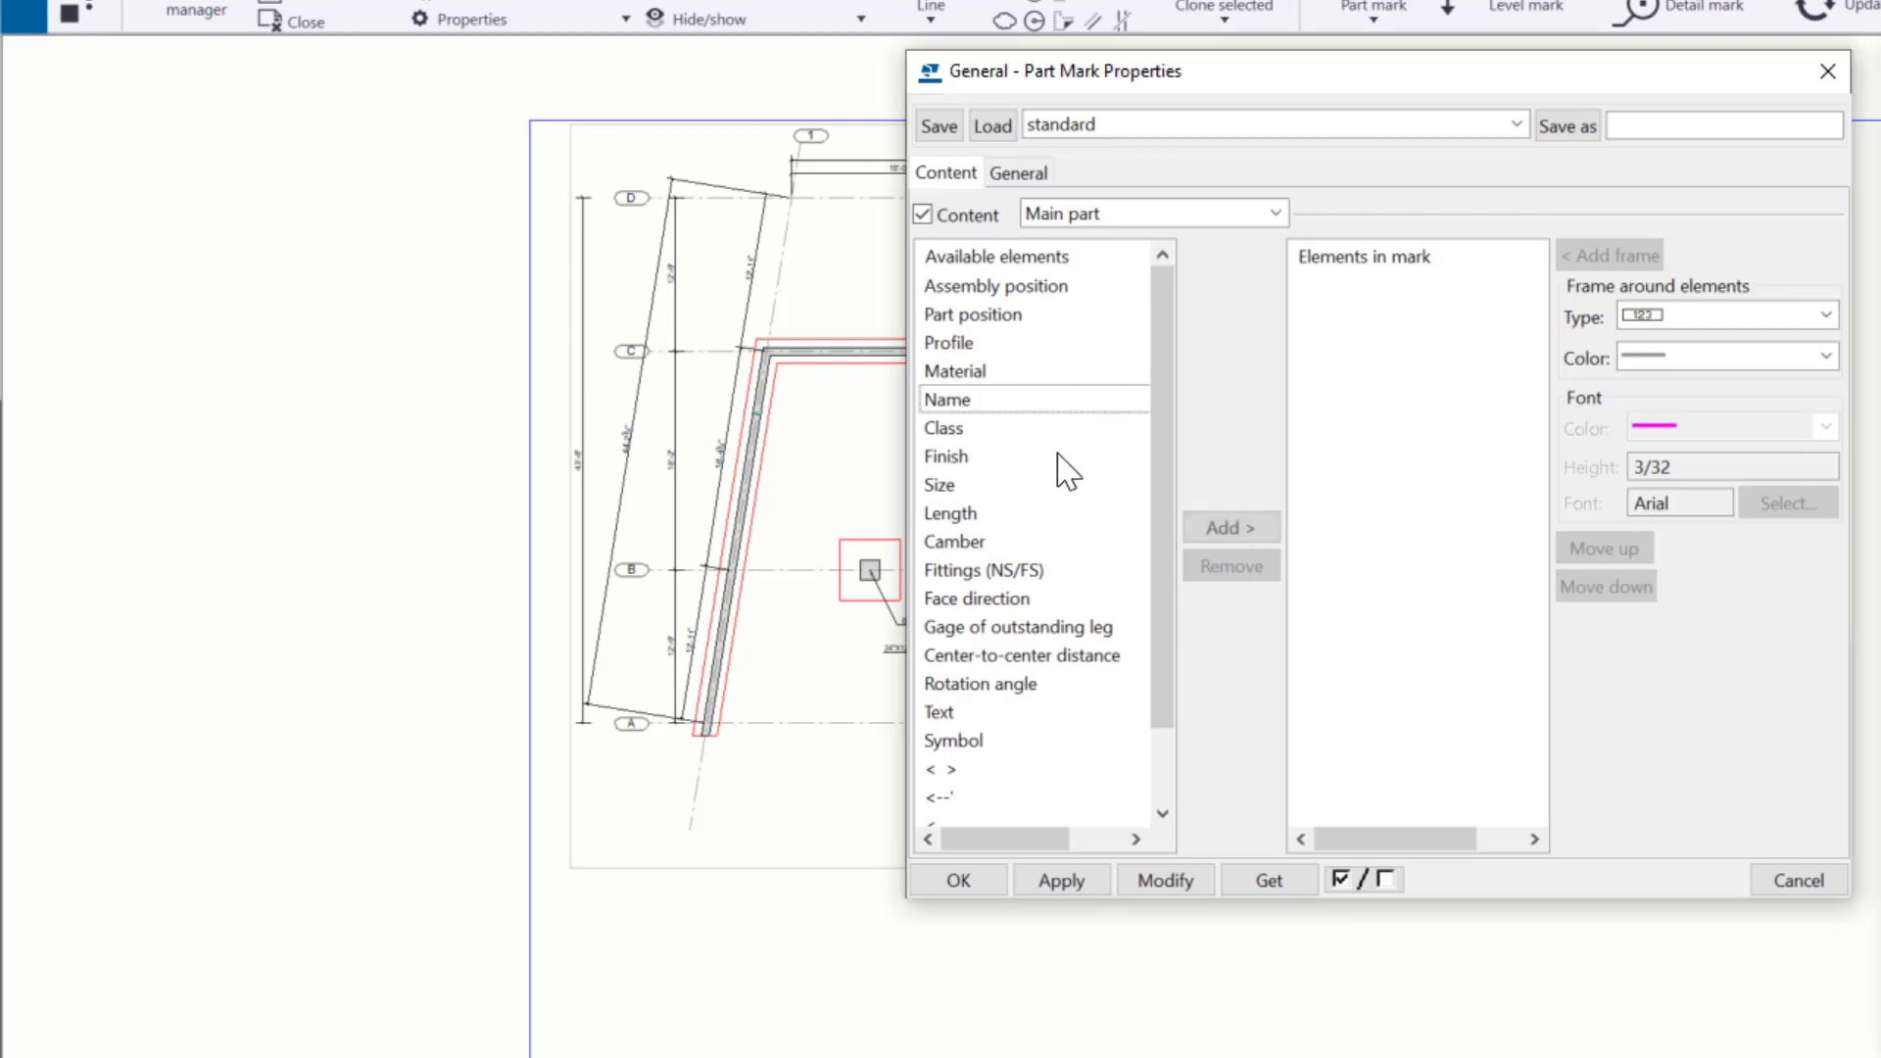
{"action": "left_click", "coordinate": [1219, 519]}
{"action": "left_click", "coordinate": [975, 429]}
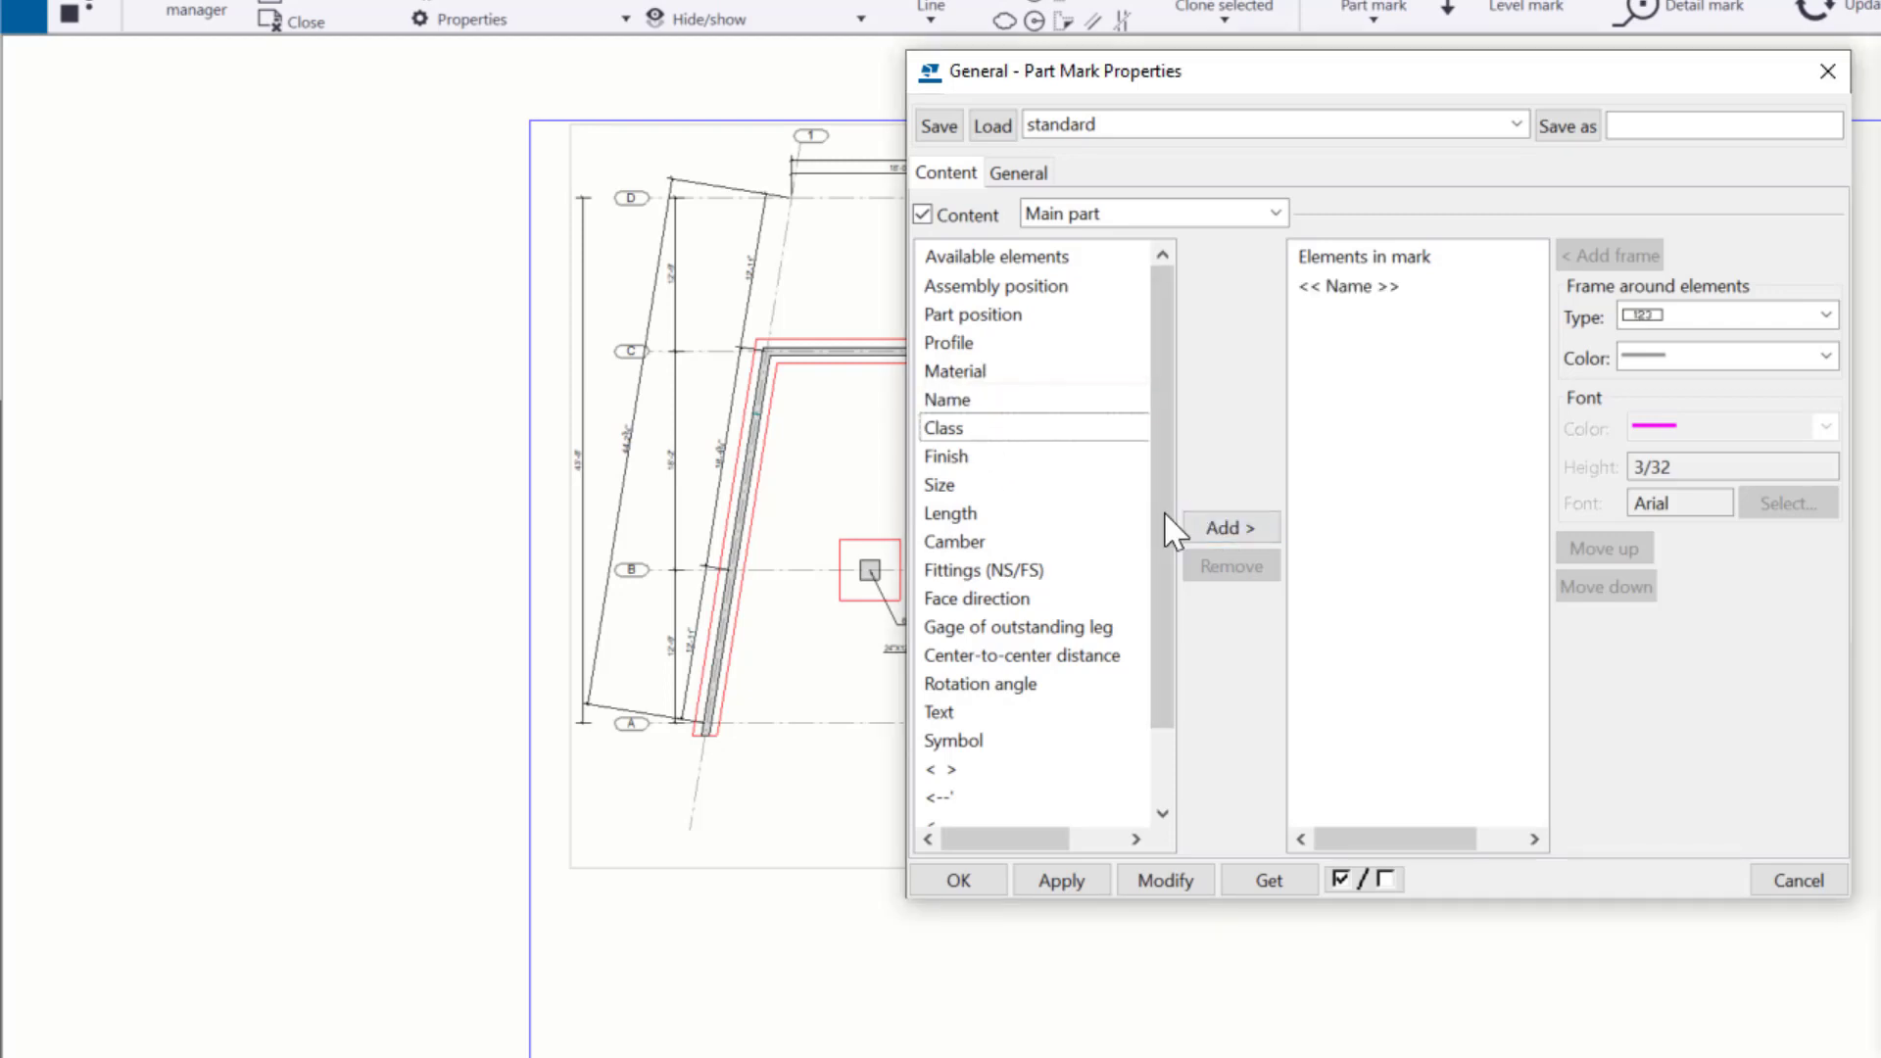
{"action": "left_click", "coordinate": [1225, 521]}
{"action": "left_click", "coordinate": [970, 515]}
{"action": "left_click", "coordinate": [1225, 527]}
Format the Name, Class and Length elements in black 1/8 text and apply them to the drawing.
{"action": "left_click", "coordinate": [1378, 288]}
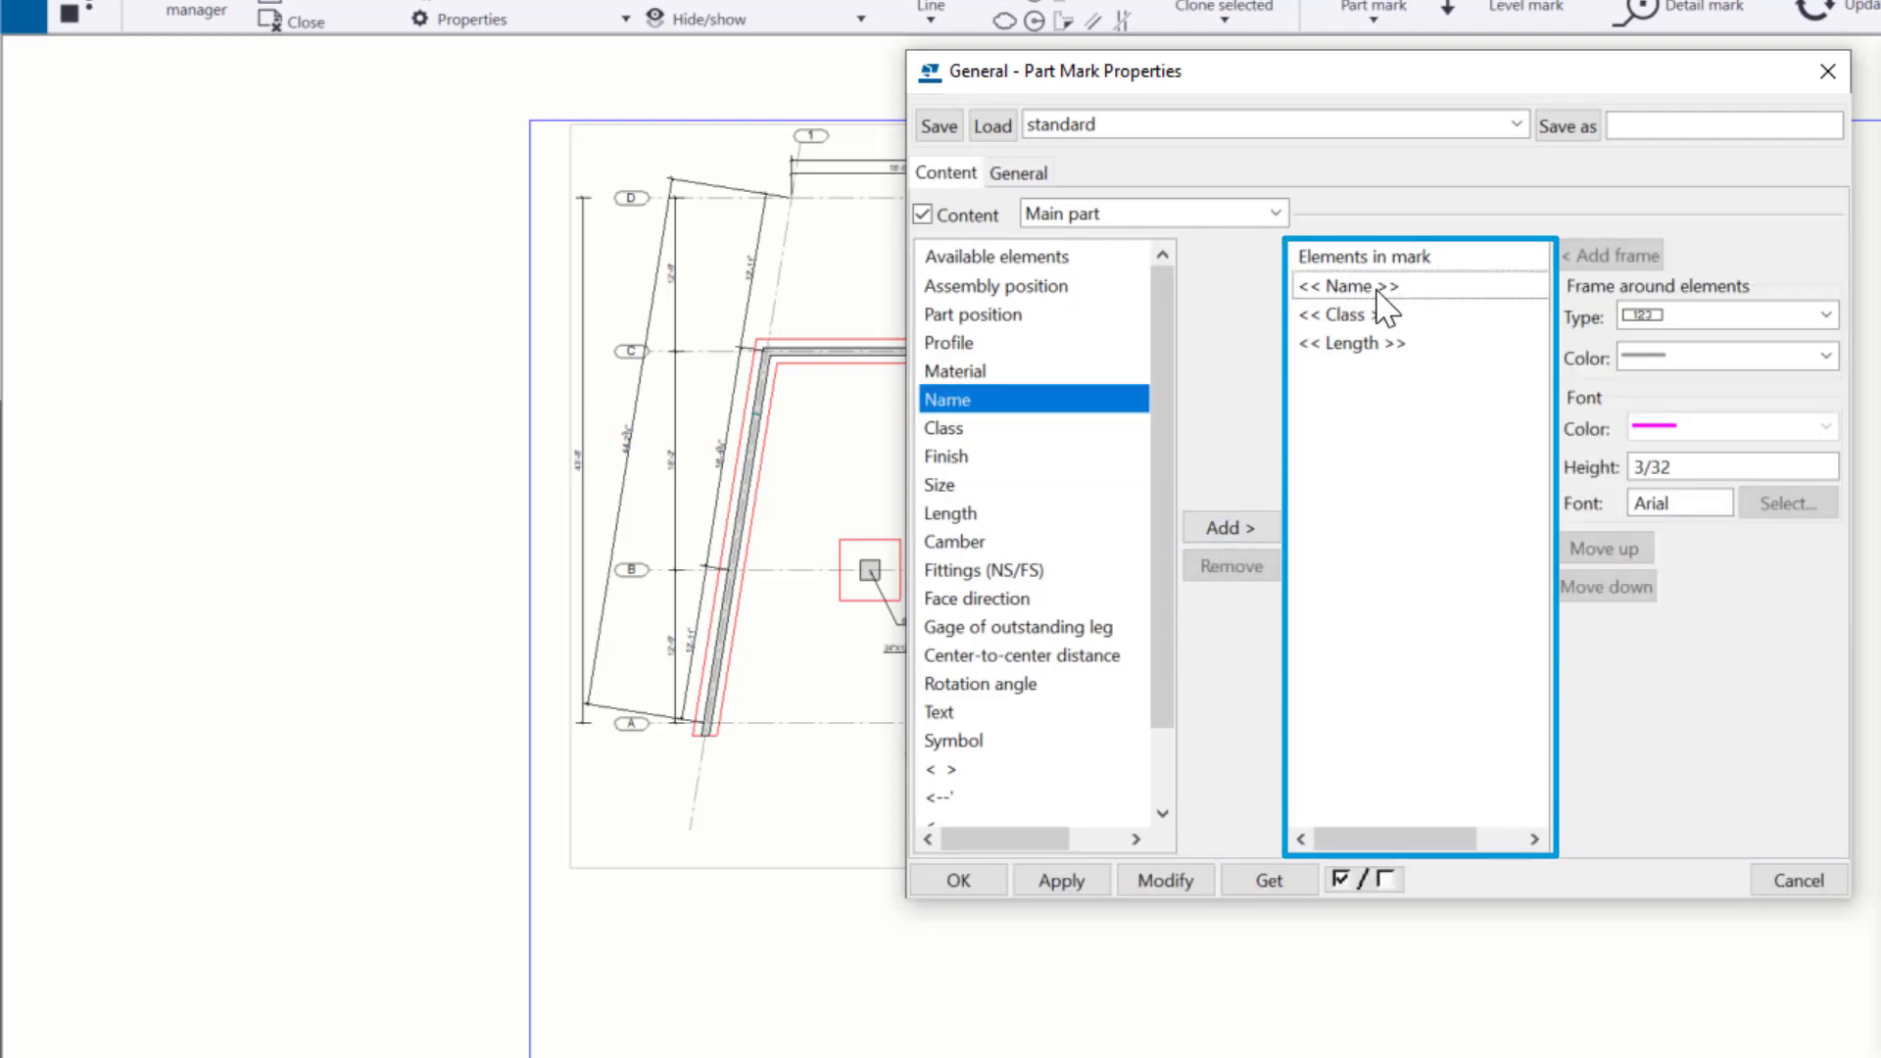
{"action": "key", "text": "shift+Down"}
{"action": "left_click", "coordinate": [1352, 345], "text": "shift"}
{"action": "left_click", "coordinate": [1685, 428]}
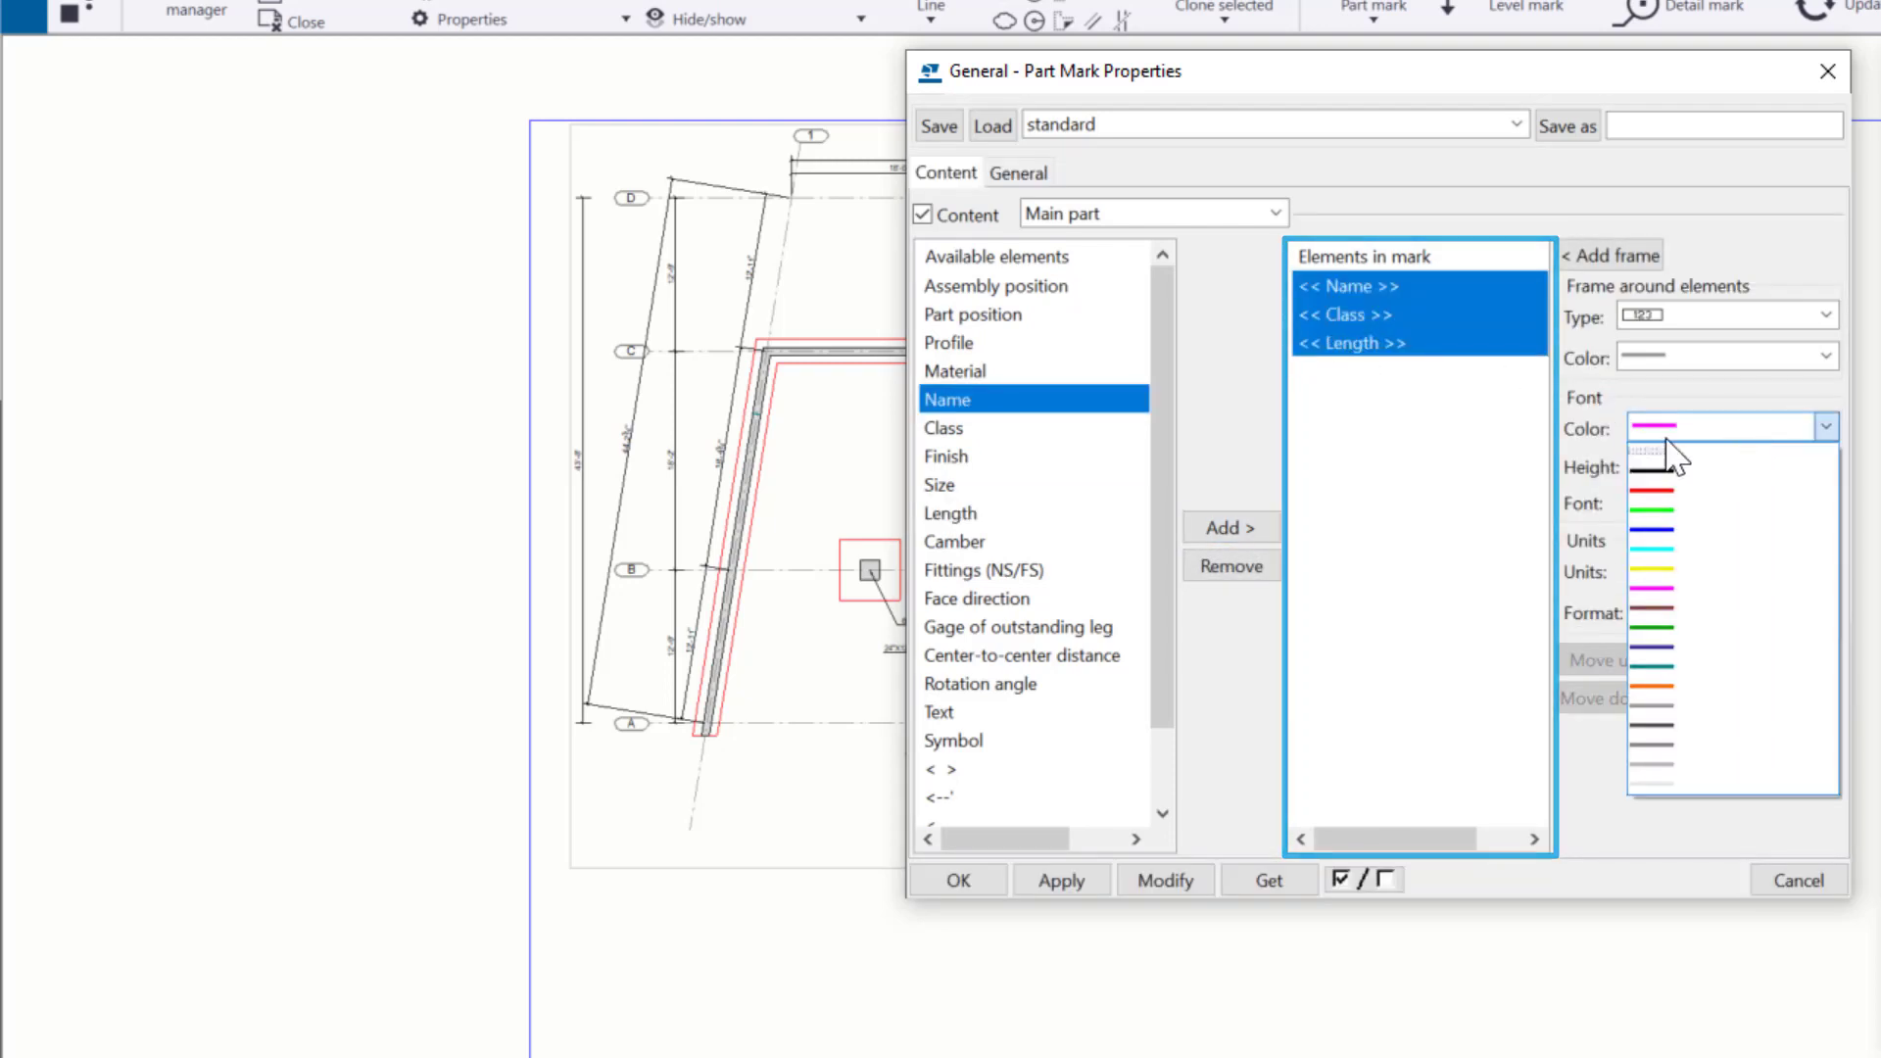
{"action": "left_click", "coordinate": [1667, 478]}
{"action": "left_click_drag", "start_coordinate": [1768, 471], "coordinate": [1633, 498]}
{"action": "type", "text": "1/8"}
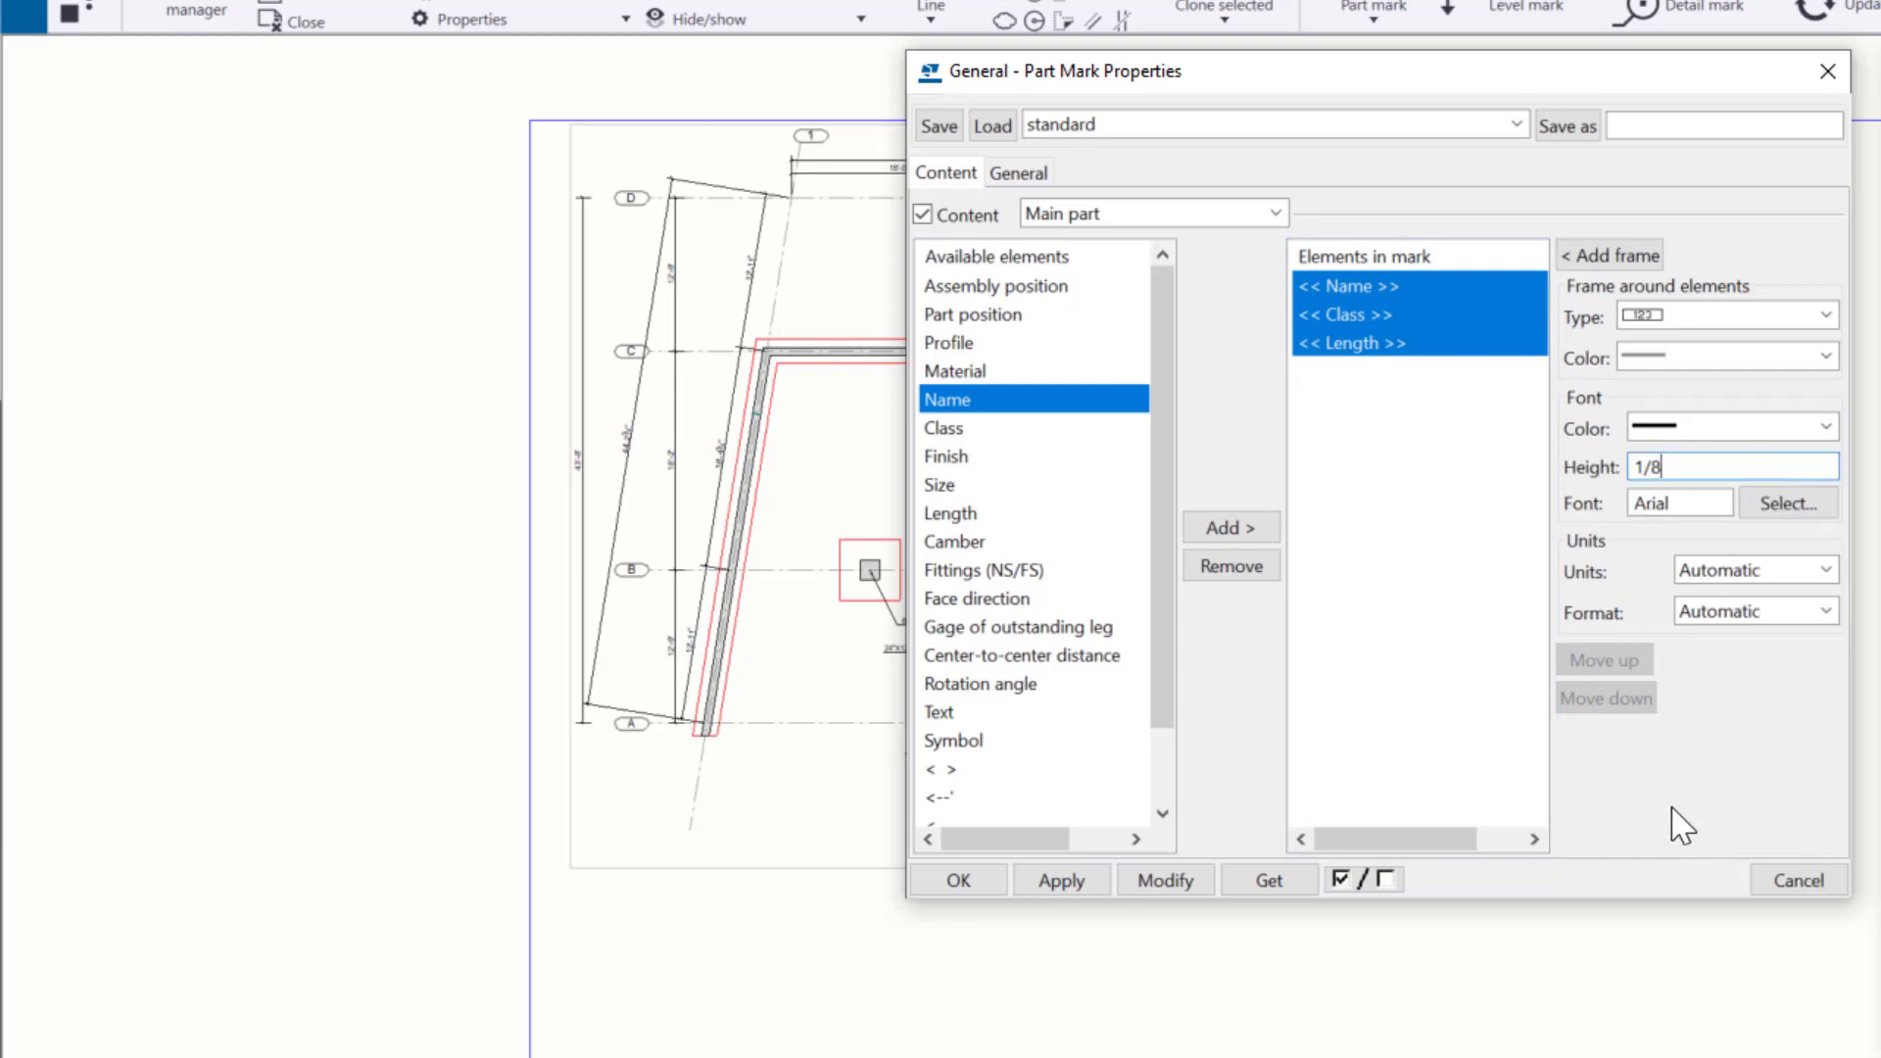
{"action": "left_click", "coordinate": [1445, 559]}
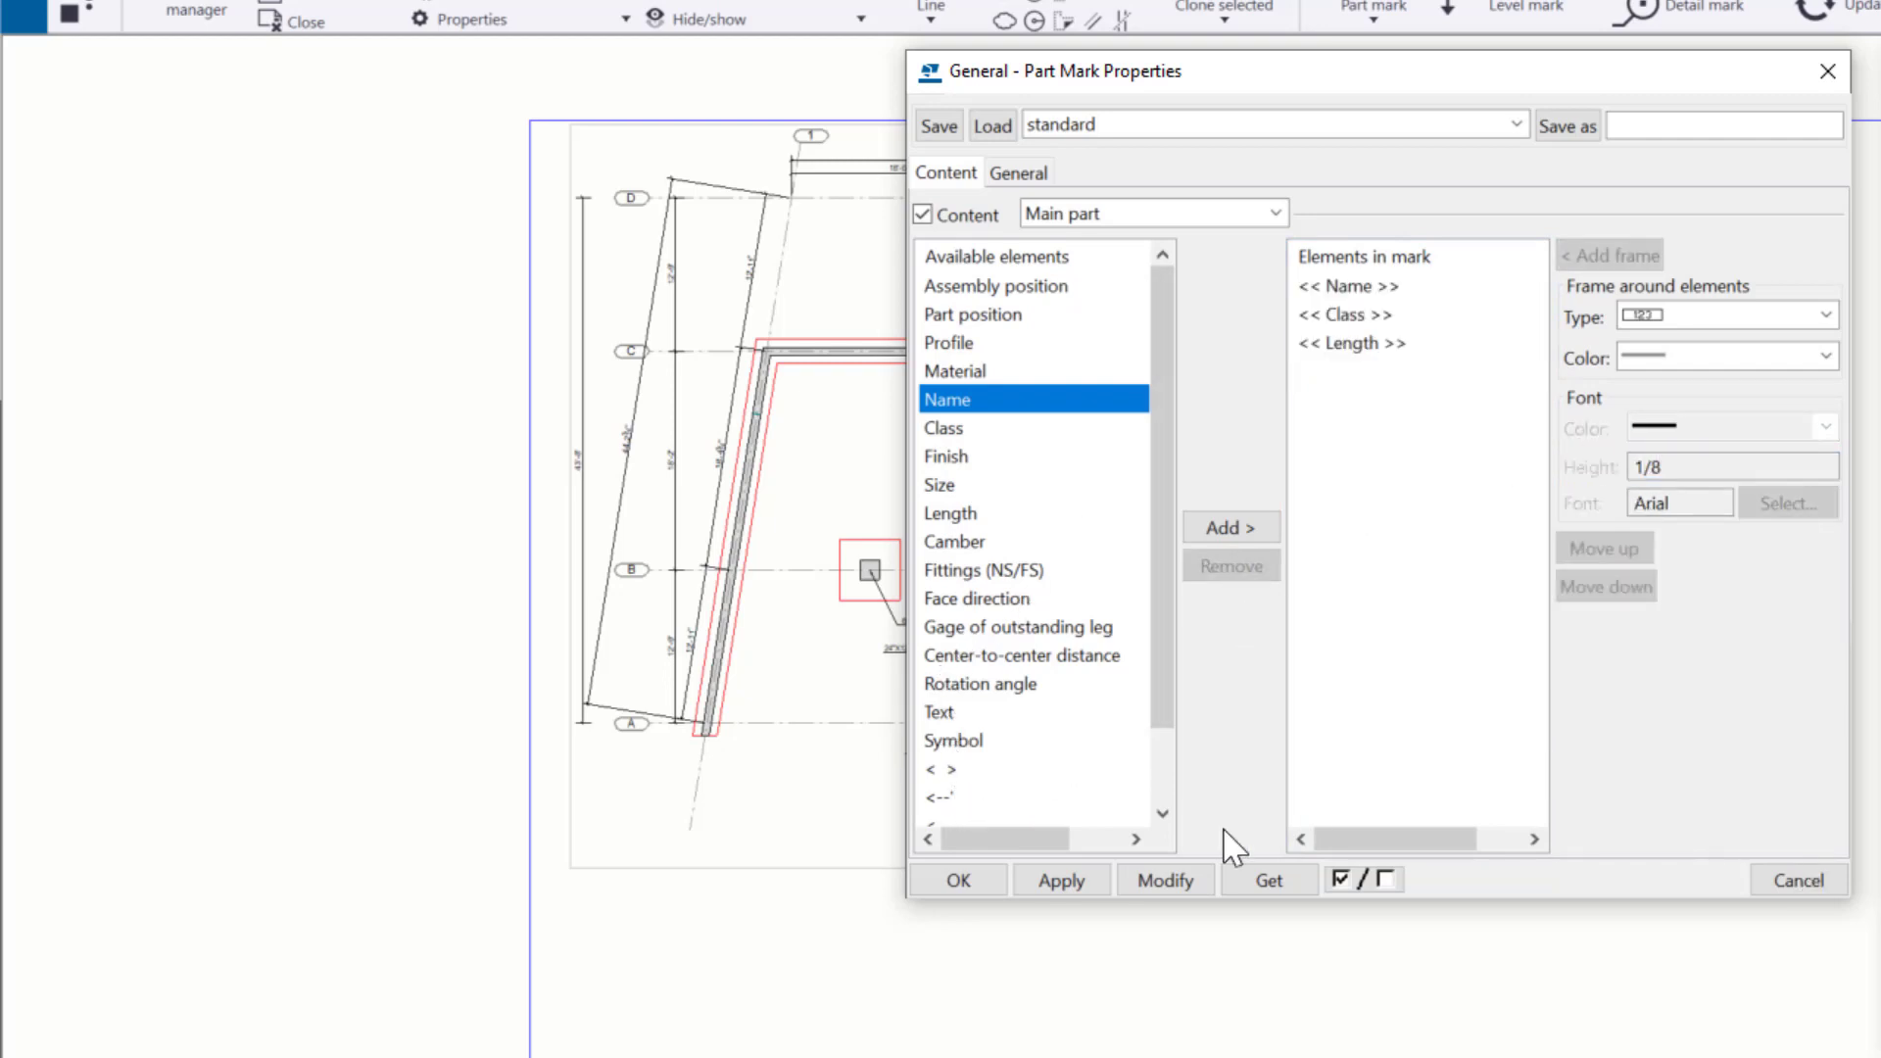
{"action": "scroll", "coordinate": [1065, 760], "scroll_direction": "down", "scroll_amount": 1}
{"action": "scroll", "coordinate": [1038, 744], "scroll_direction": "up", "scroll_amount": 1}
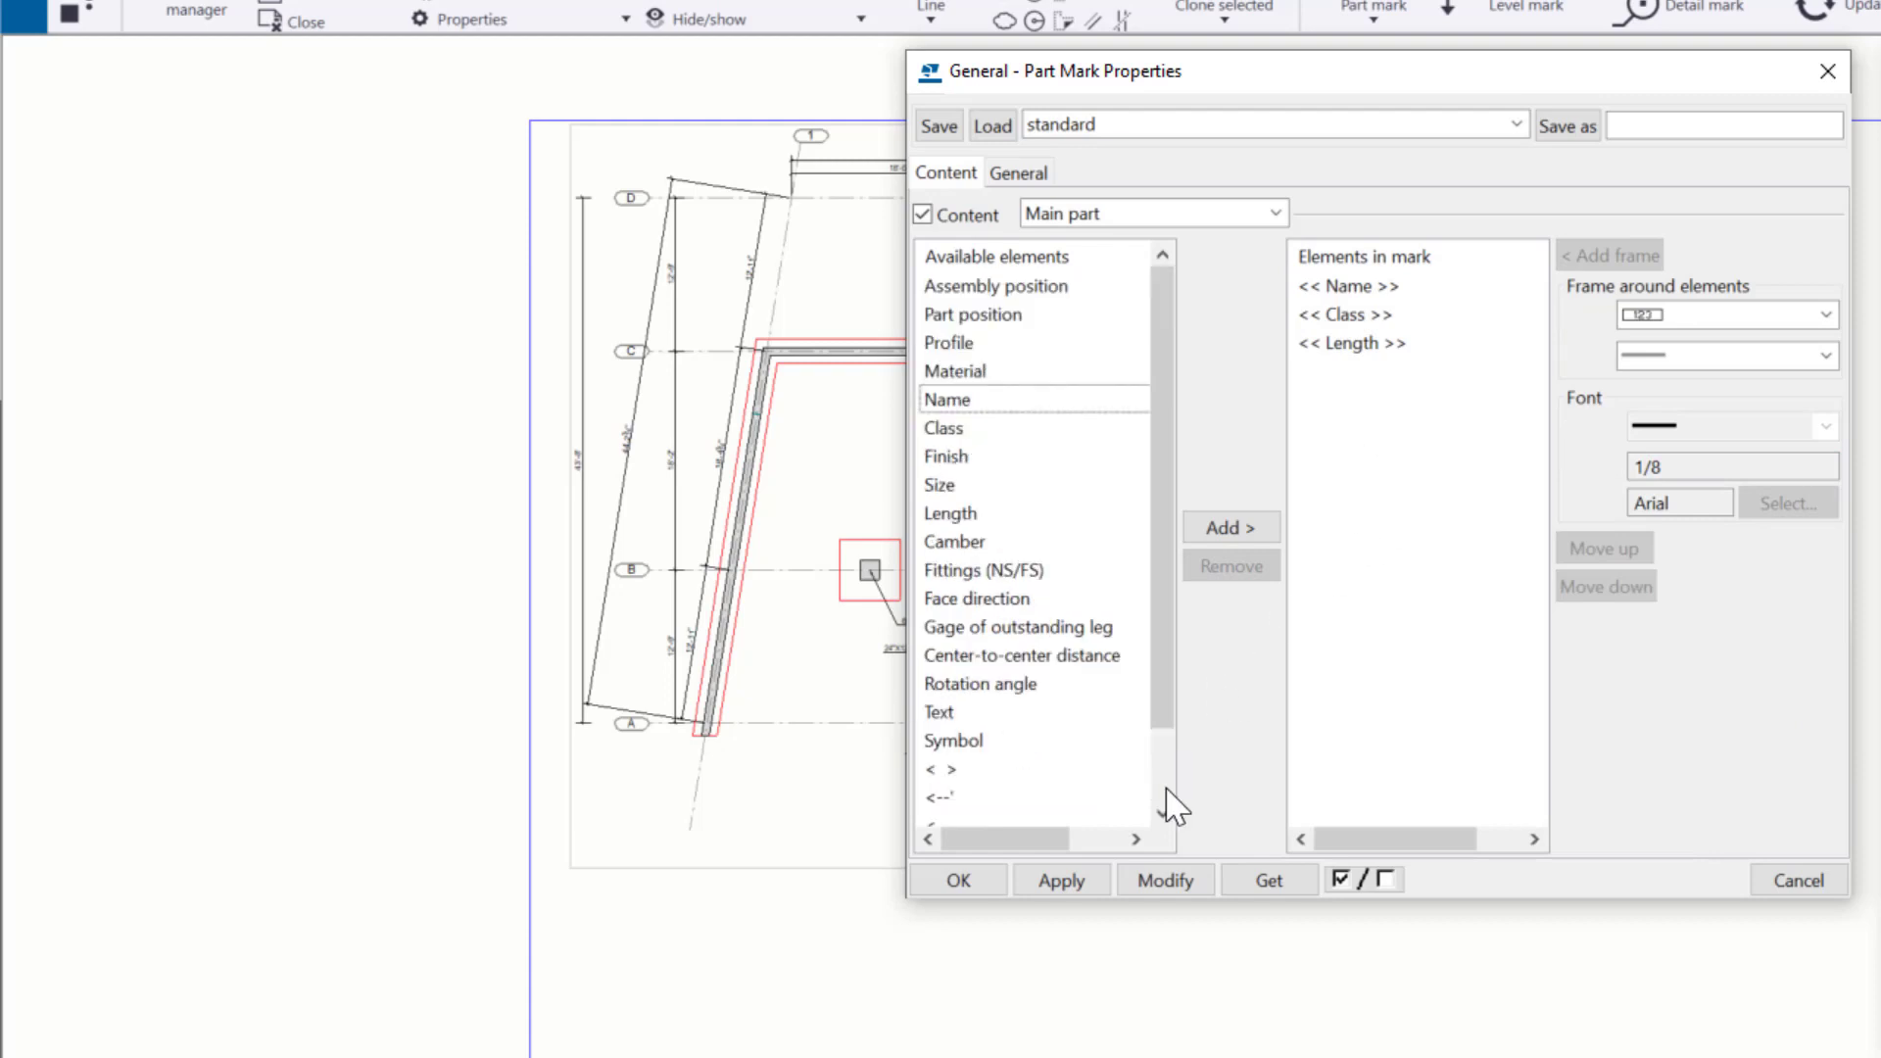
{"action": "left_click", "coordinate": [1171, 882]}
Add a HEIGHT user-defined attribute to the part mark and update the footing marks.
{"action": "scroll", "coordinate": [809, 769], "scroll_direction": "up", "scroll_amount": 2}
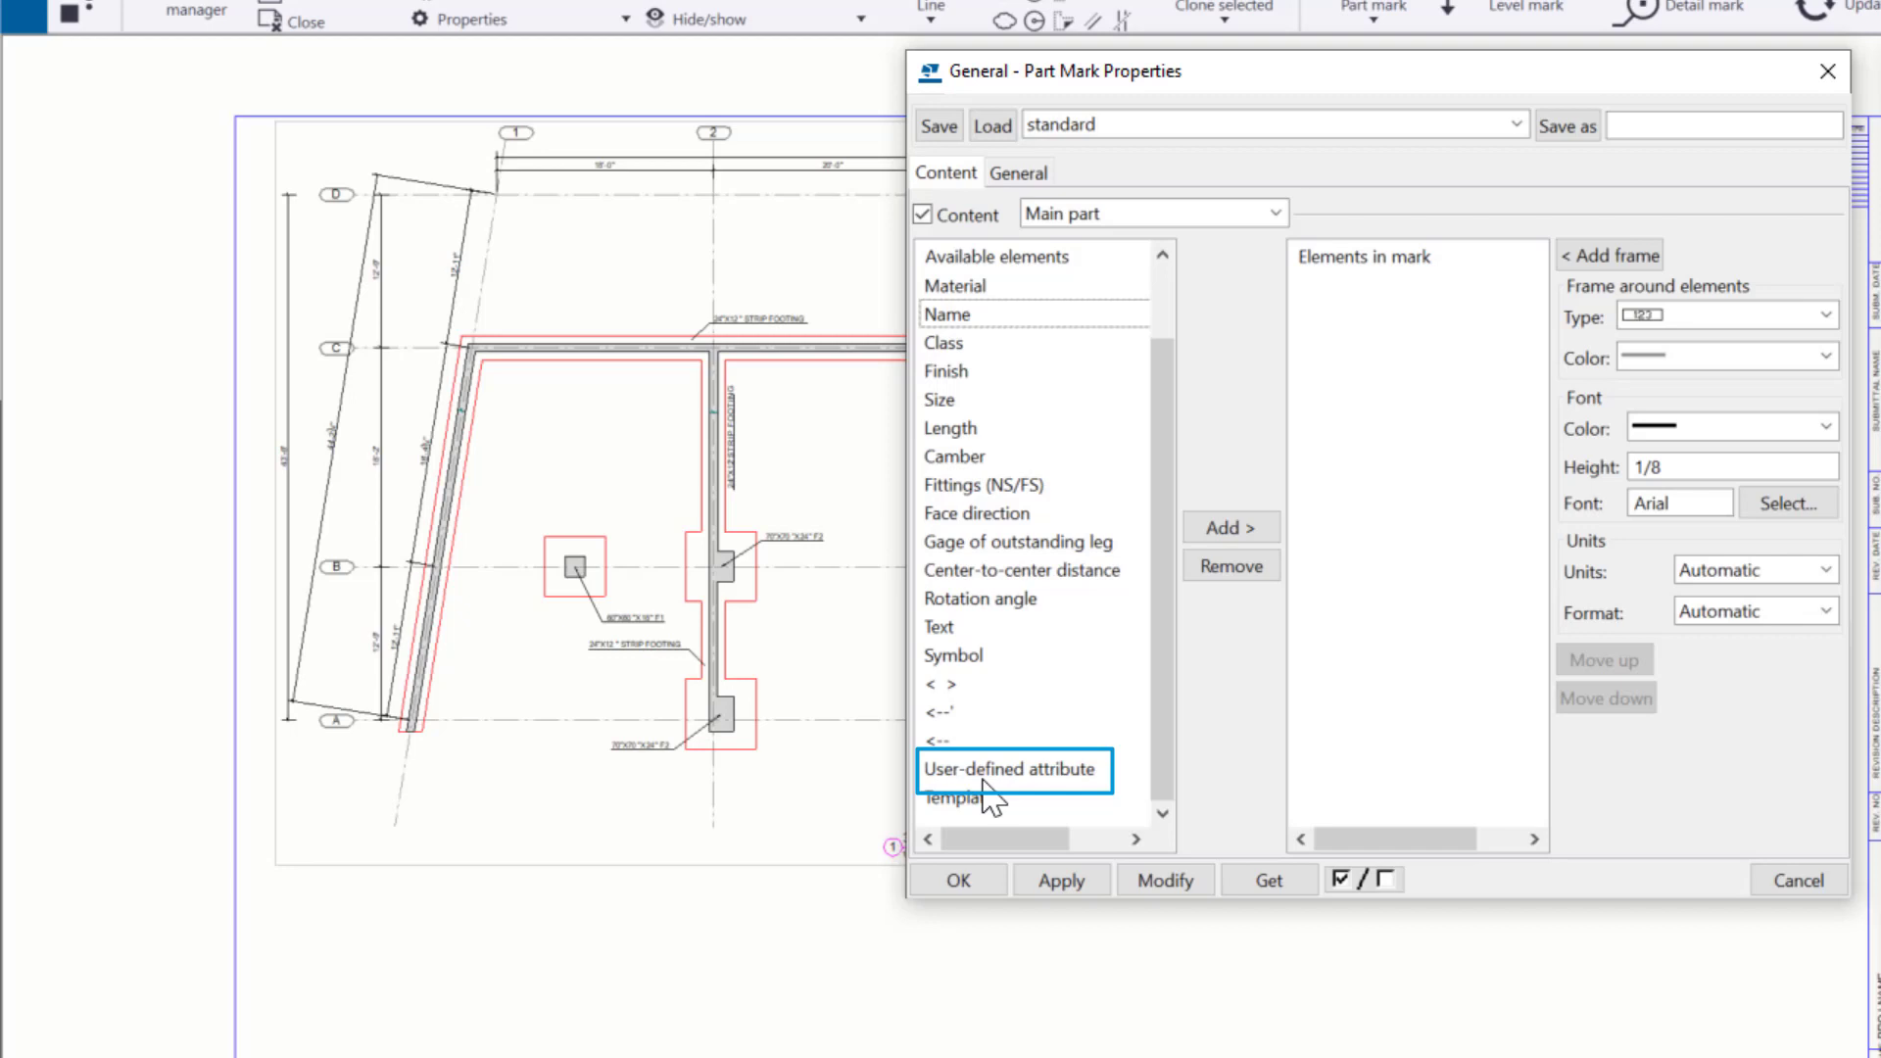
{"action": "left_click", "coordinate": [997, 771]}
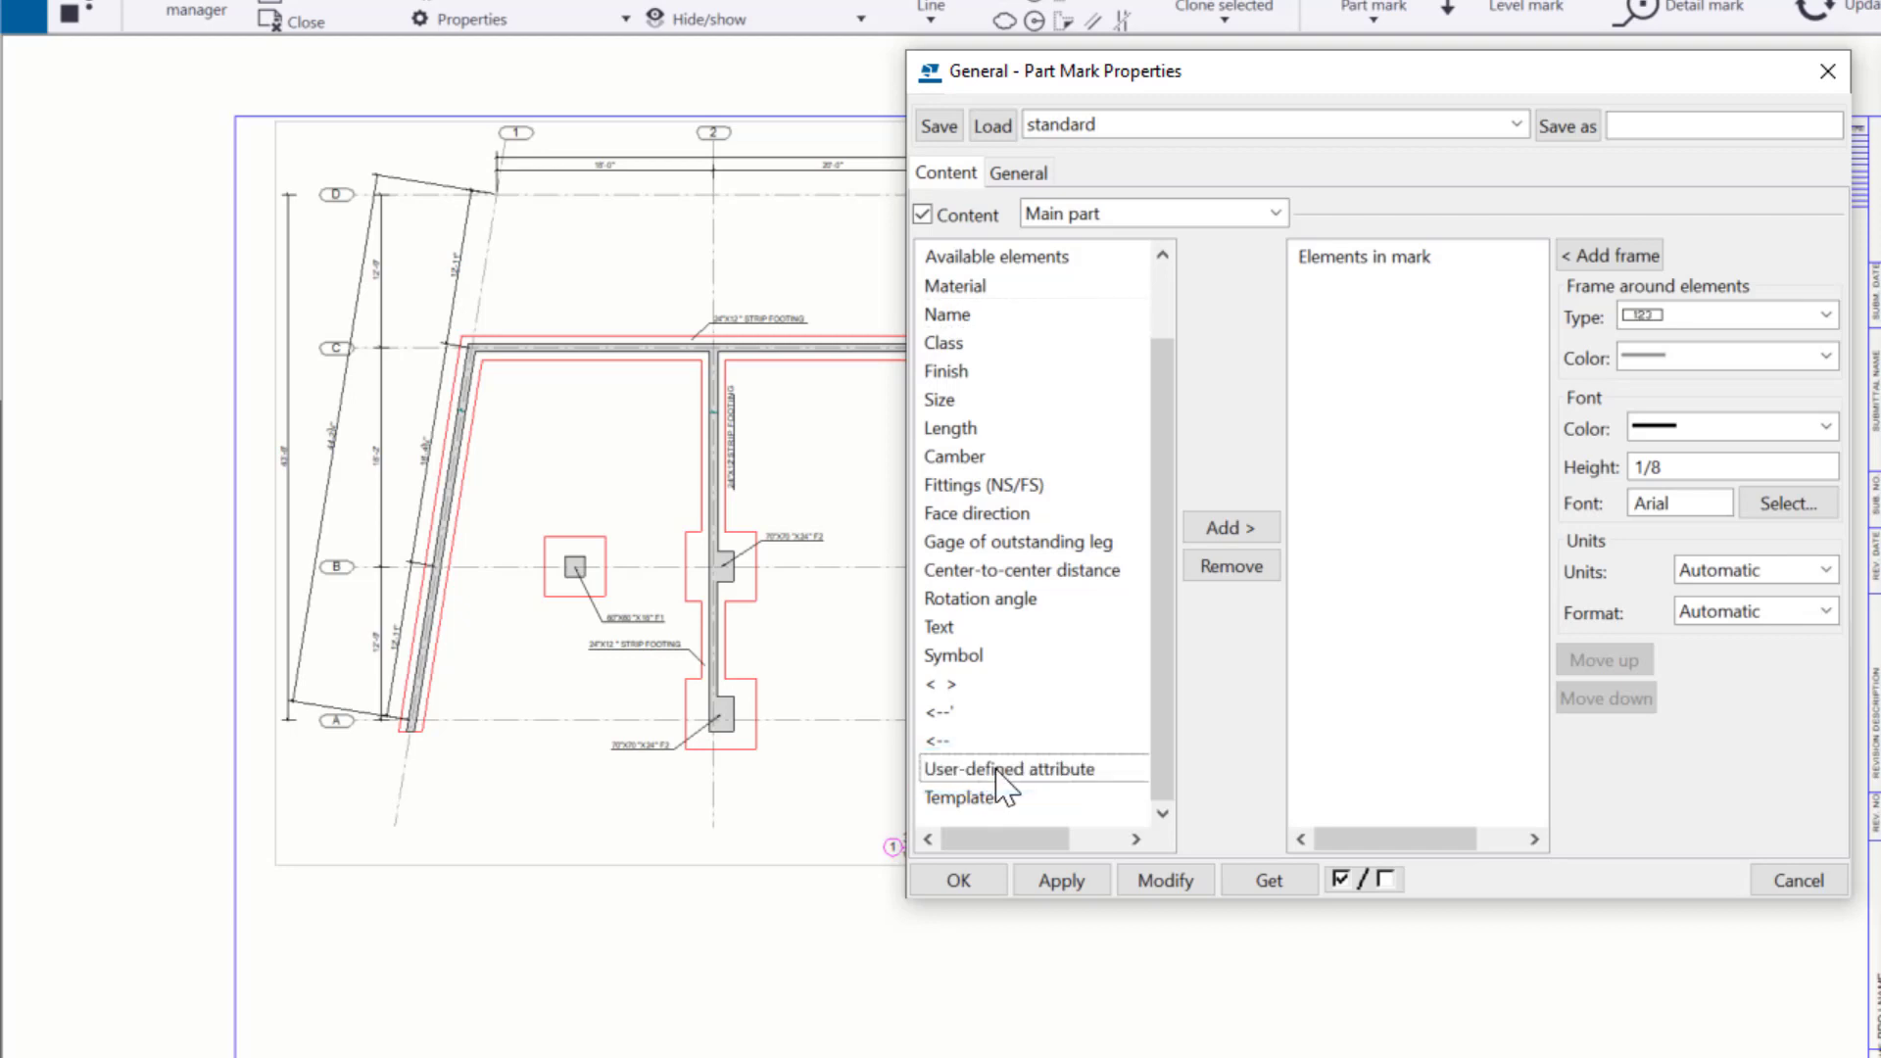
{"action": "double_click", "coordinate": [1074, 781]}
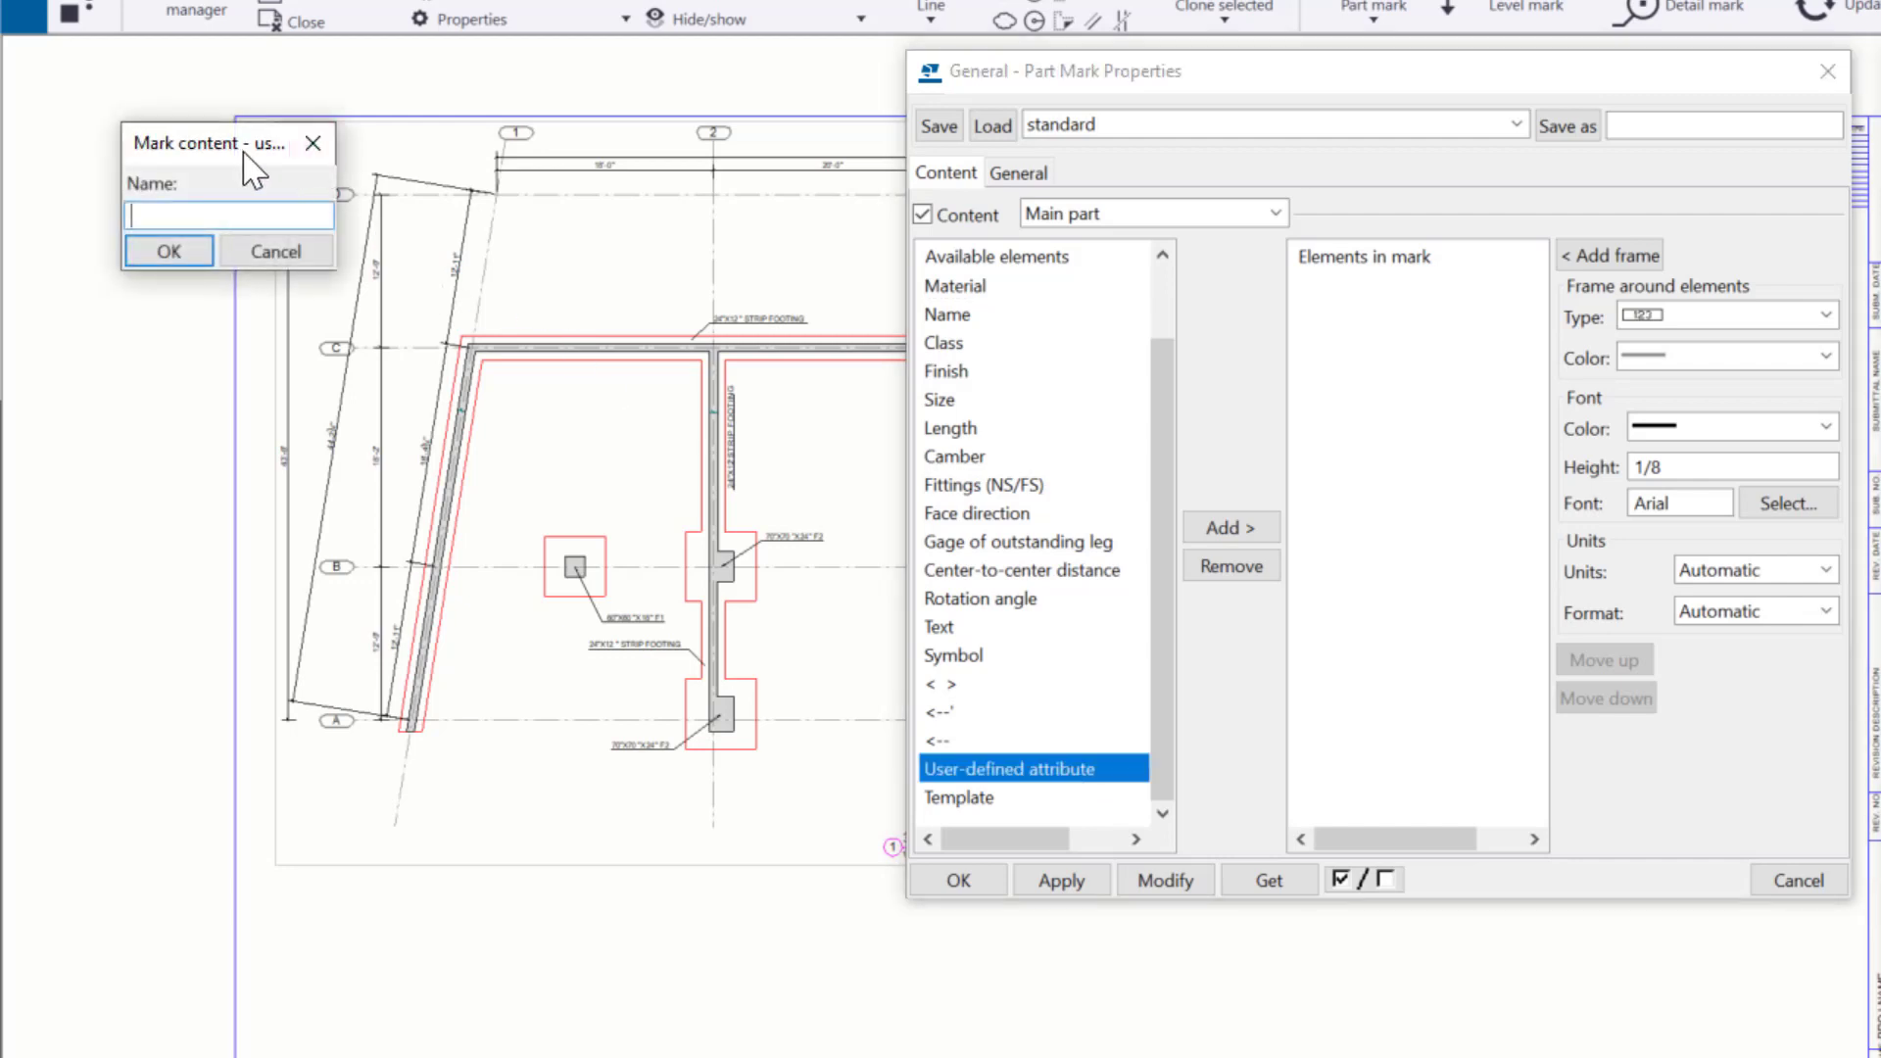
{"action": "left_click_drag", "start_coordinate": [240, 159], "coordinate": [682, 244]}
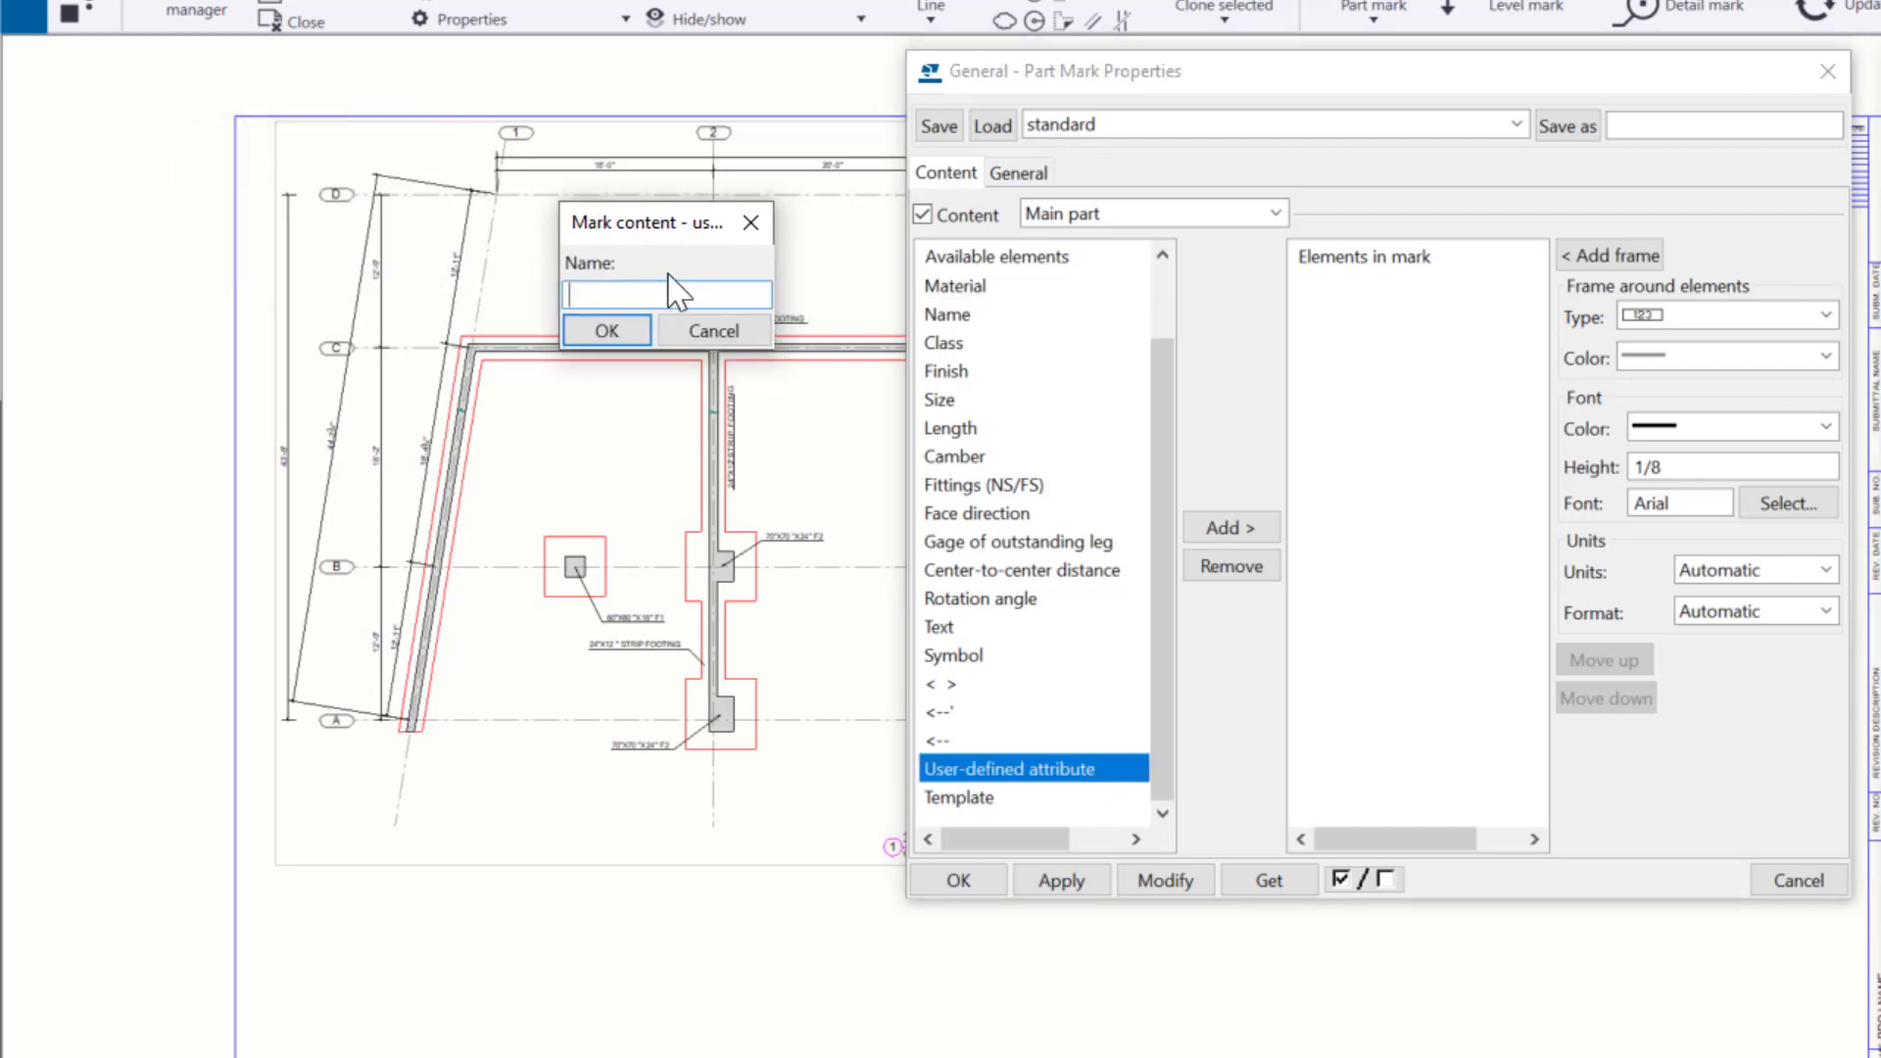
{"action": "type", "text": "HEIGHT"}
{"action": "left_click", "coordinate": [607, 330]}
{"action": "scroll", "coordinate": [713, 753], "scroll_direction": "up", "scroll_amount": 1}
{"action": "scroll", "coordinate": [713, 752], "scroll_direction": "up", "scroll_amount": 2}
{"action": "left_click", "coordinate": [1163, 876]}
{"action": "middle_click_drag", "start_coordinate": [894, 840], "coordinate": [654, 844]}
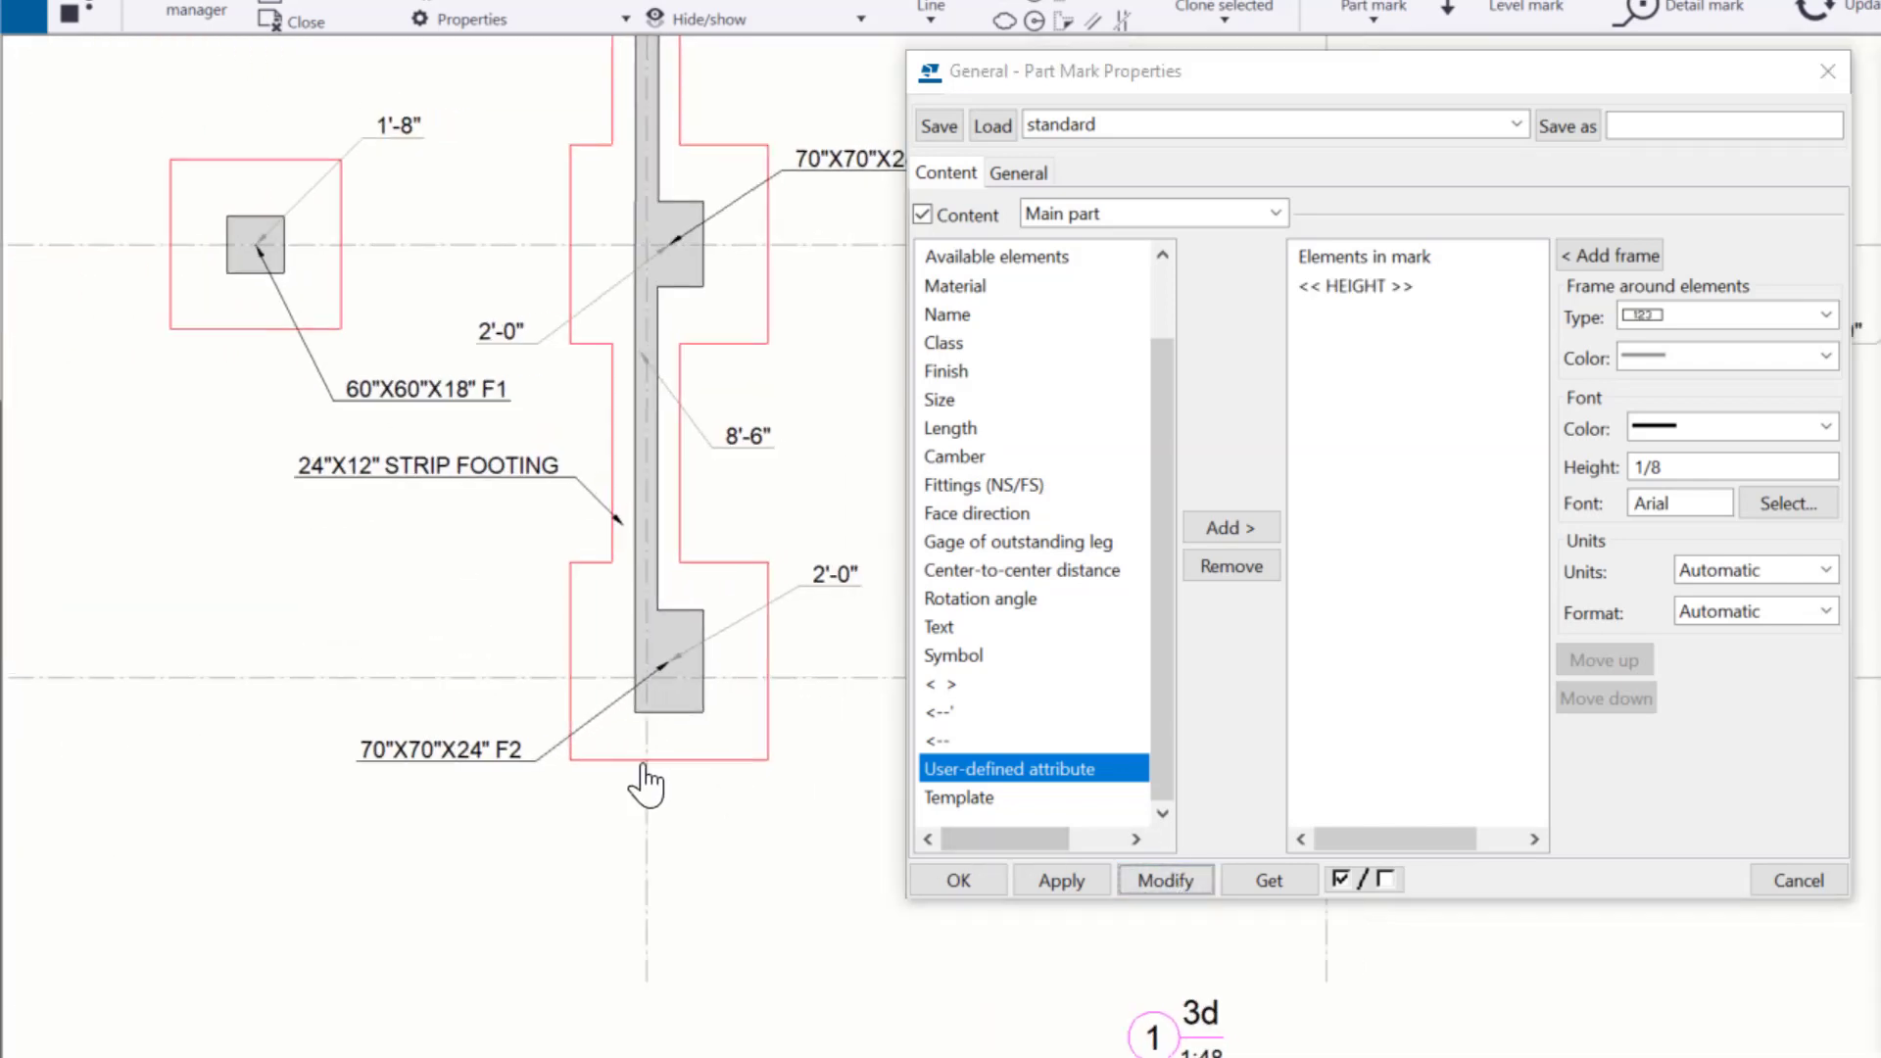
Change the attribute to WIDTH, update the drawing, then remove it from the mark.
{"action": "double_click", "coordinate": [1366, 291]}
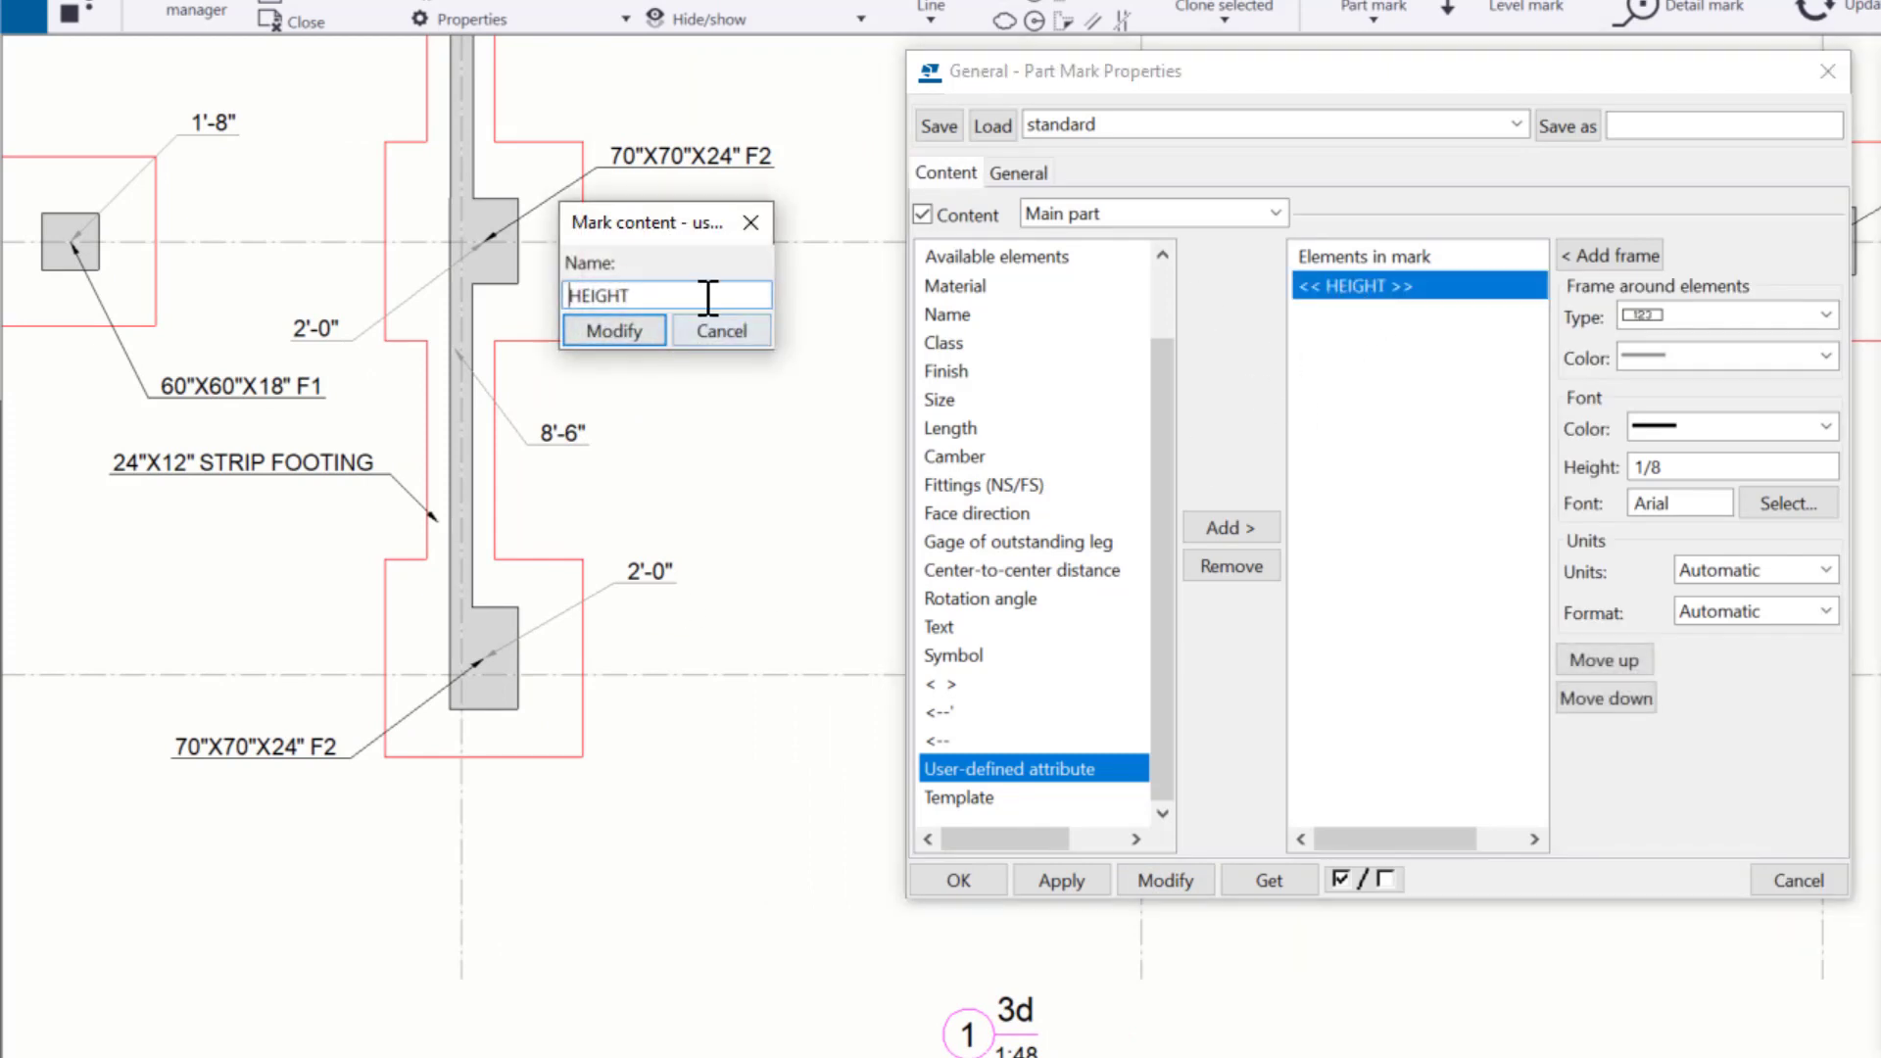
{"action": "left_click_drag", "start_coordinate": [678, 295], "coordinate": [567, 294]}
{"action": "type", "text": "WIDTH"}
{"action": "left_click", "coordinate": [614, 333]}
{"action": "left_click", "coordinate": [1178, 881]}
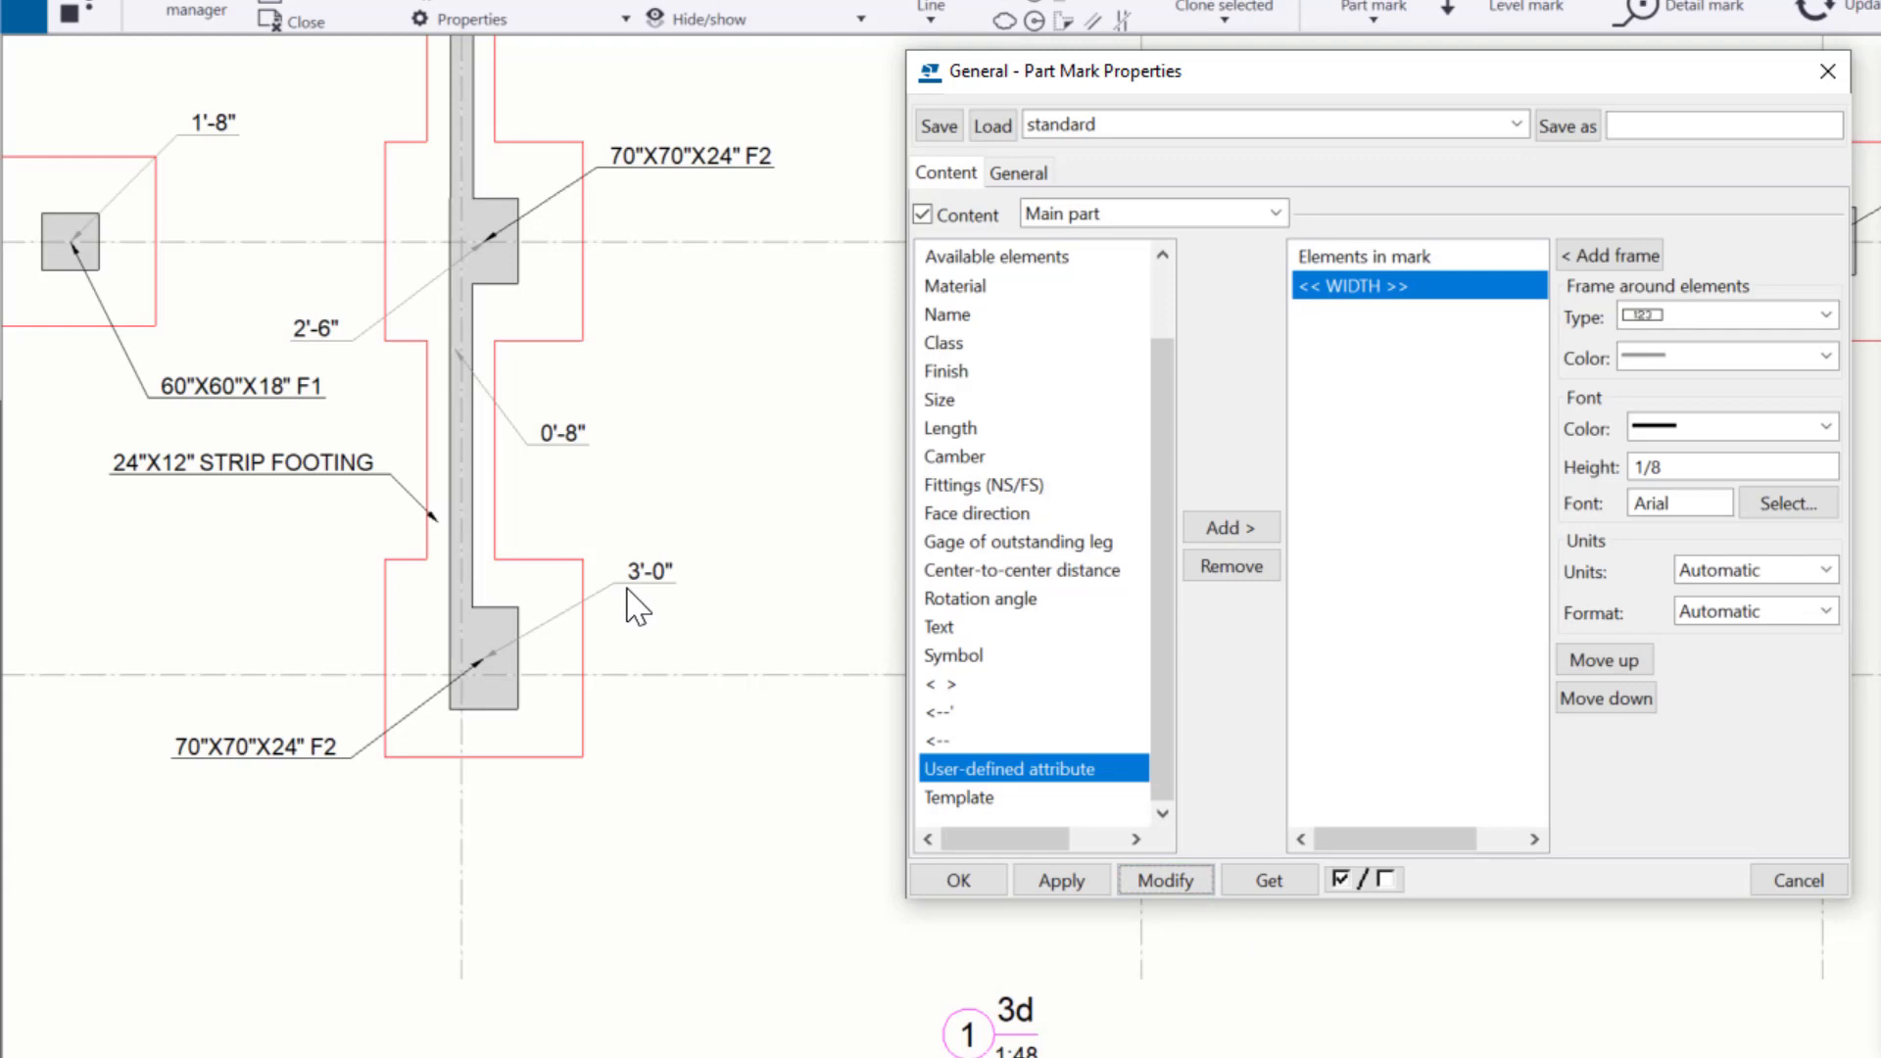
{"action": "left_click", "coordinate": [1230, 568]}
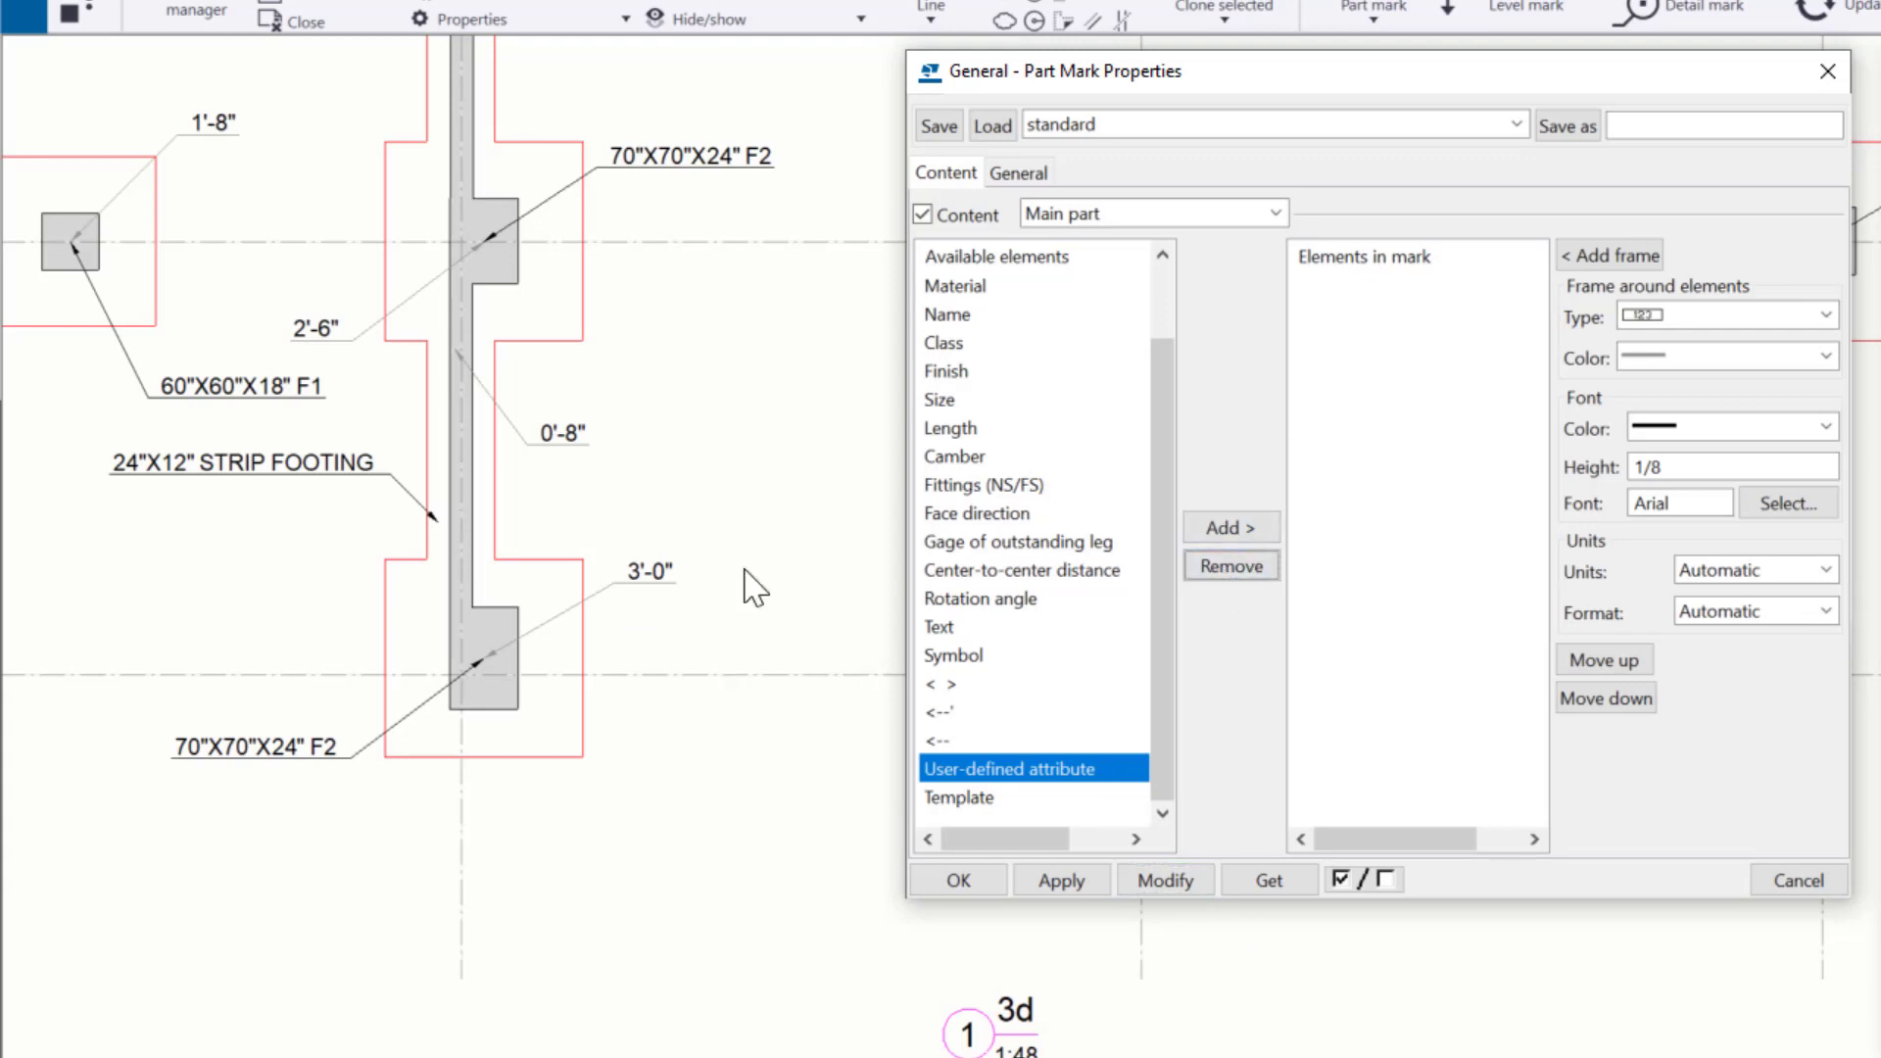
{"action": "scroll", "coordinate": [764, 789], "scroll_direction": "down", "scroll_amount": 2}
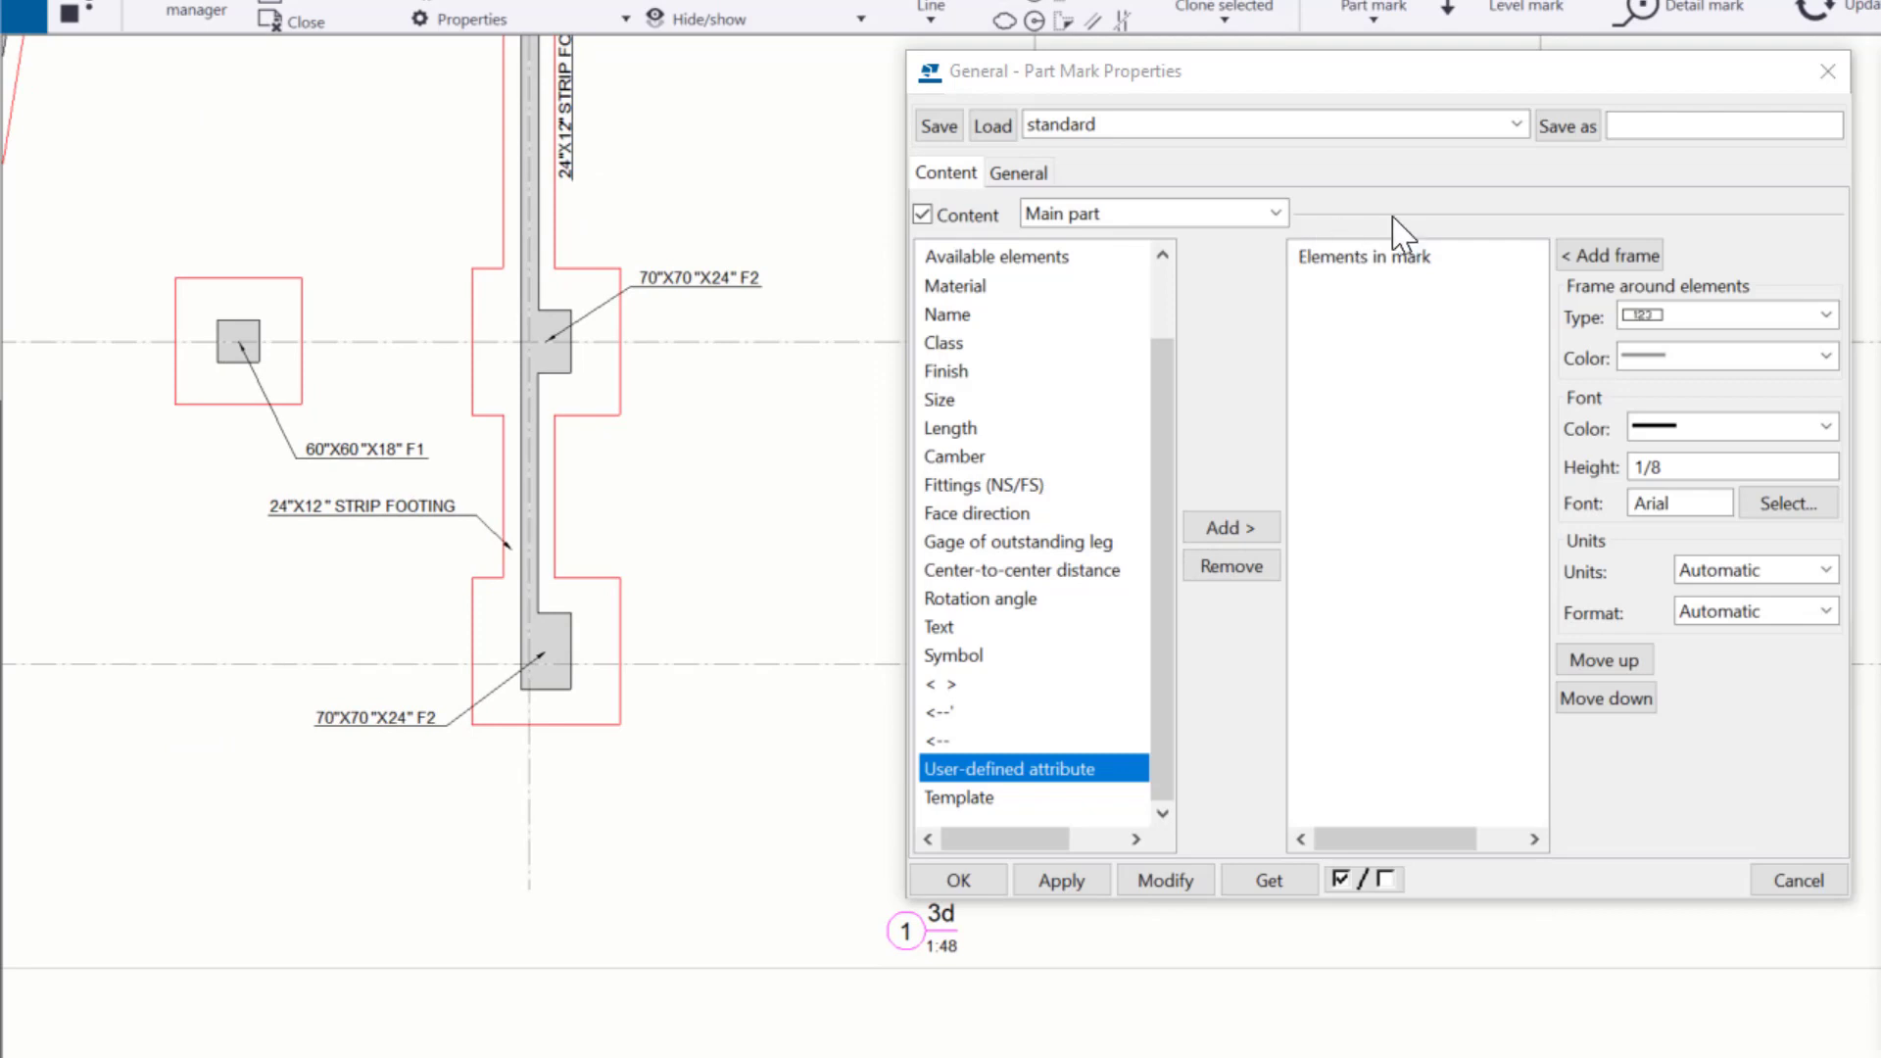
Load the saved CIP_Pad Footing part mark settings.
{"action": "left_click", "coordinate": [1516, 124]}
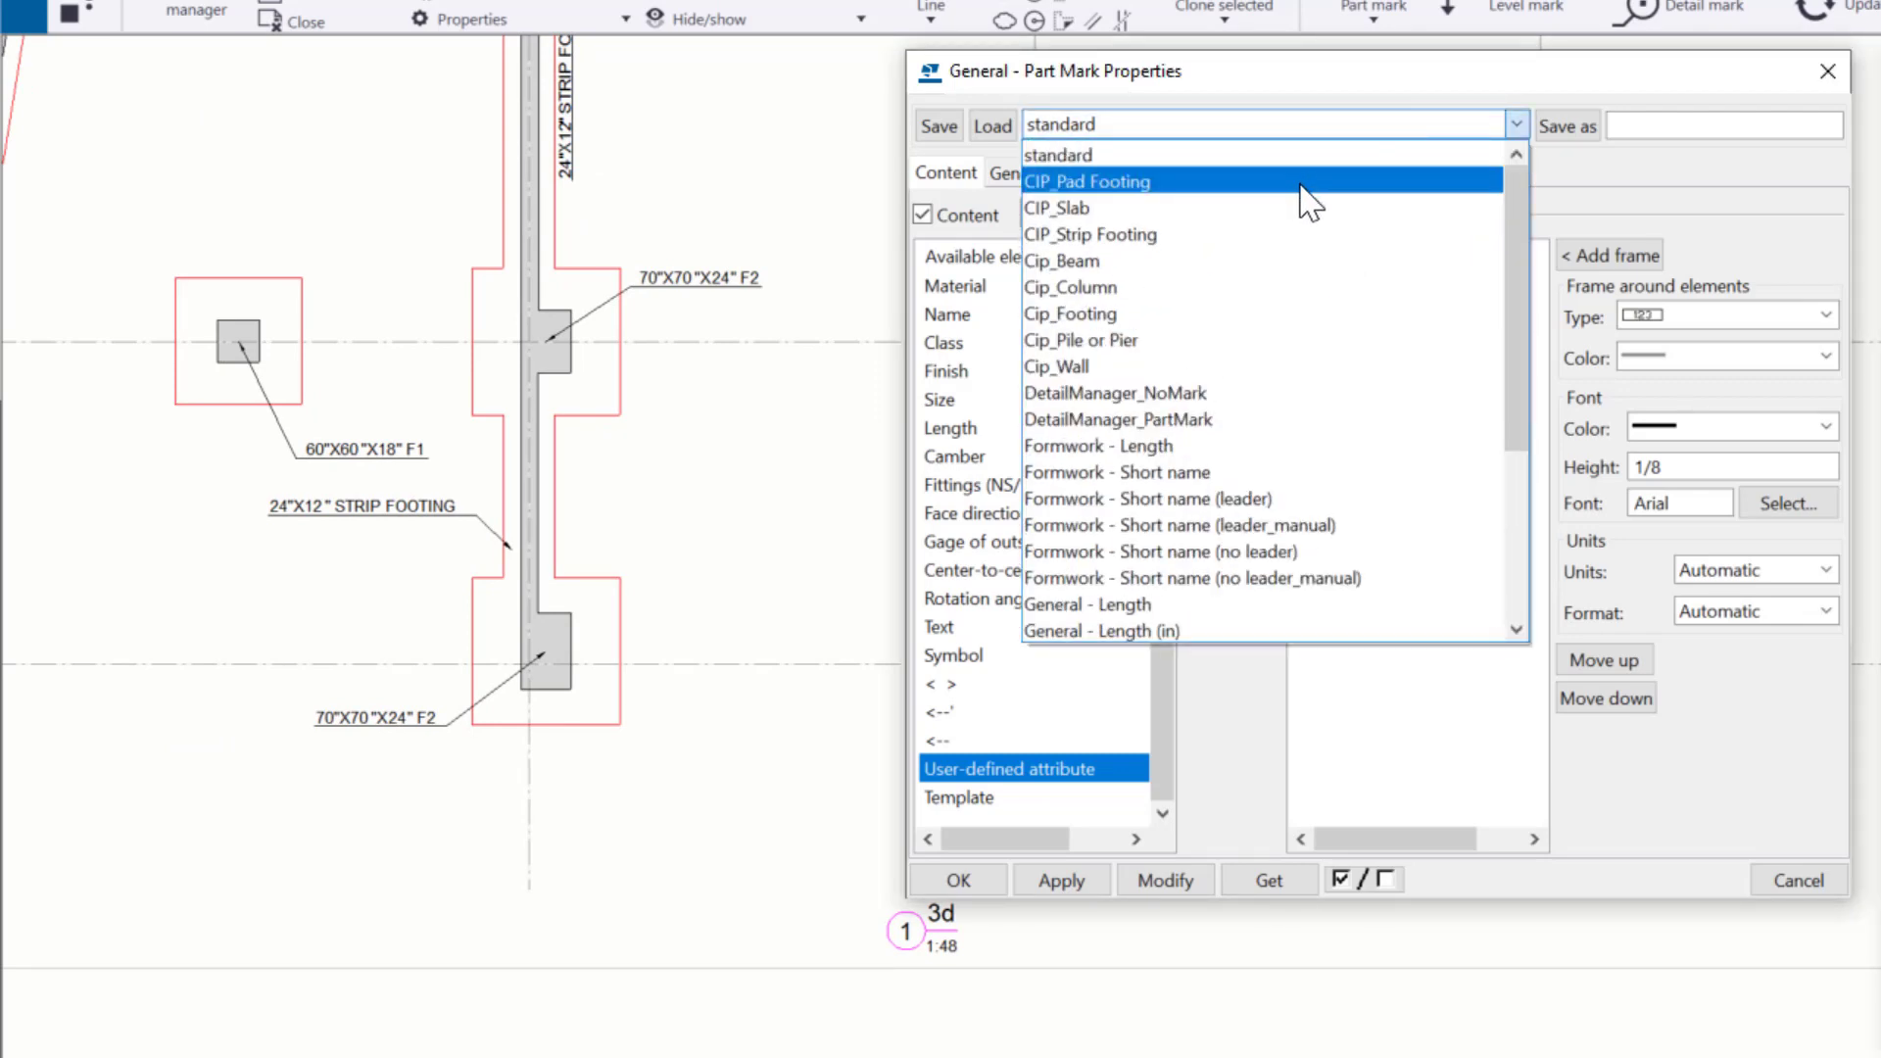
{"action": "left_click", "coordinate": [1273, 181]}
{"action": "left_click", "coordinate": [993, 125]}
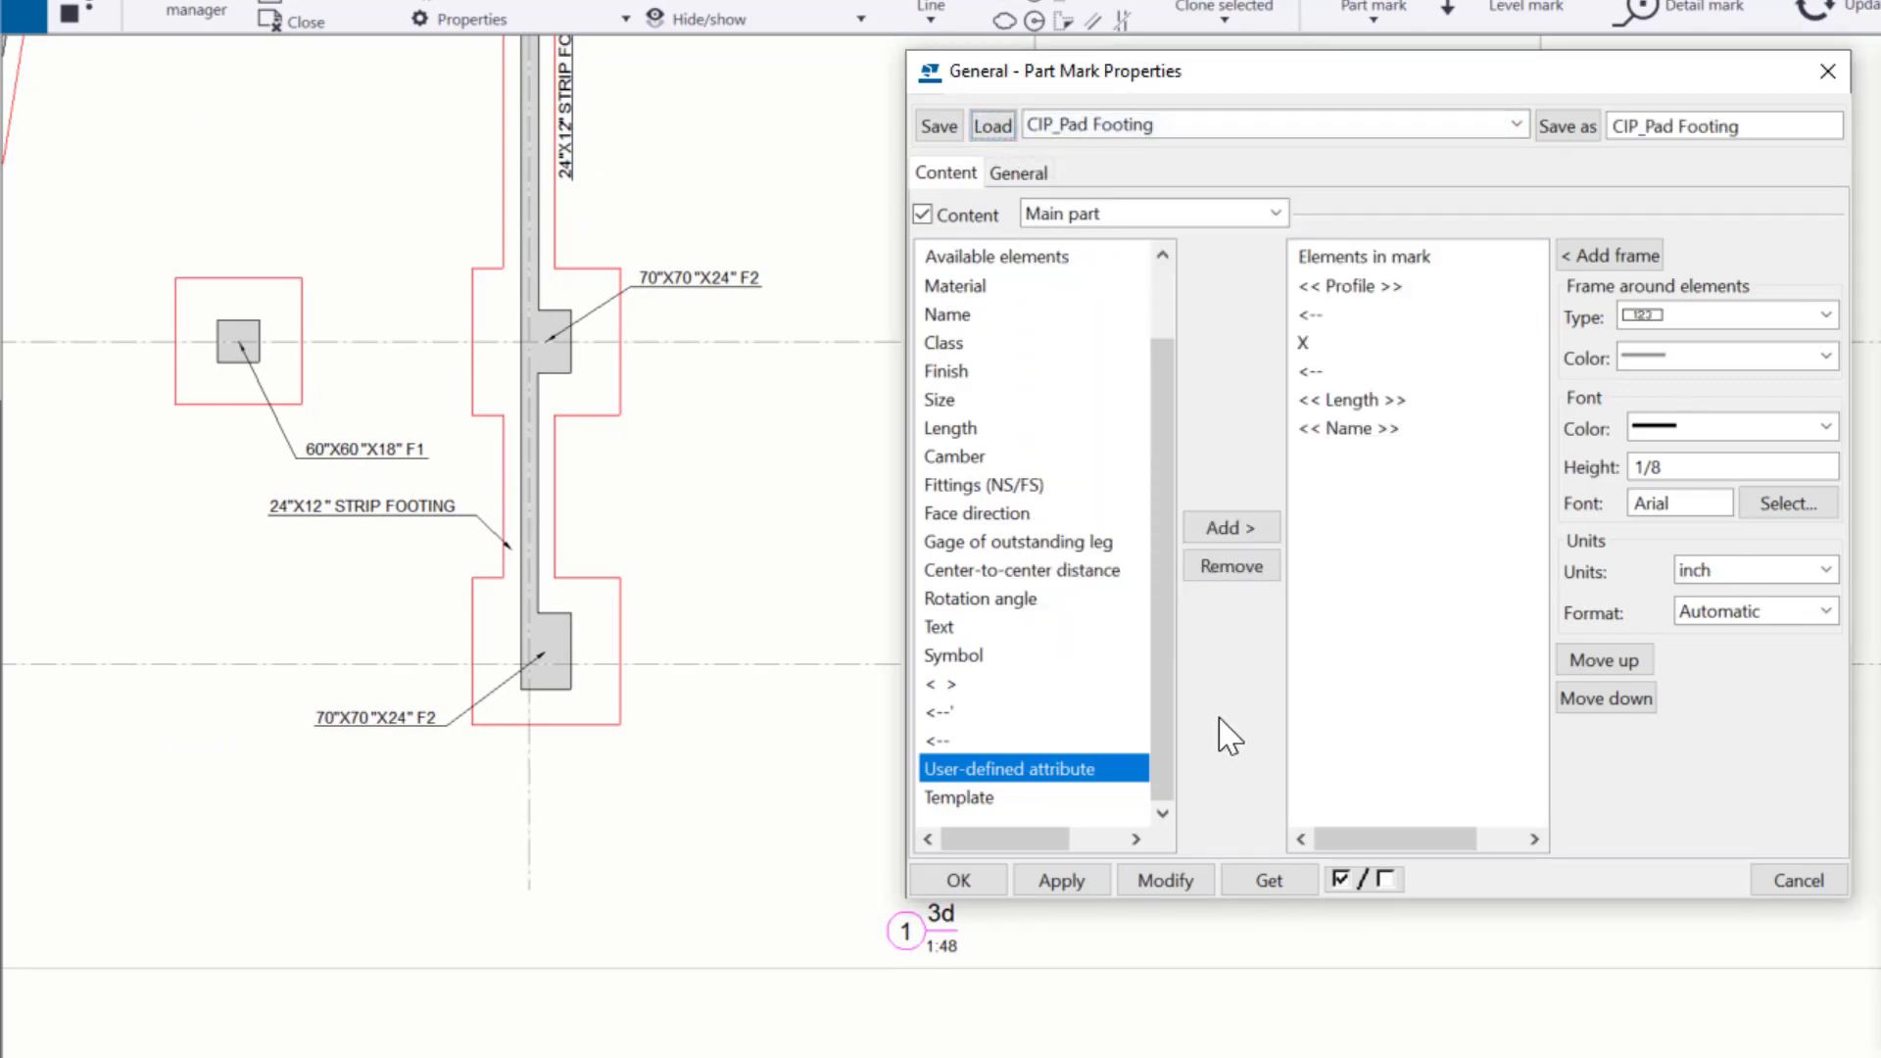
{"action": "scroll", "coordinate": [763, 511], "scroll_direction": "up", "scroll_amount": 3}
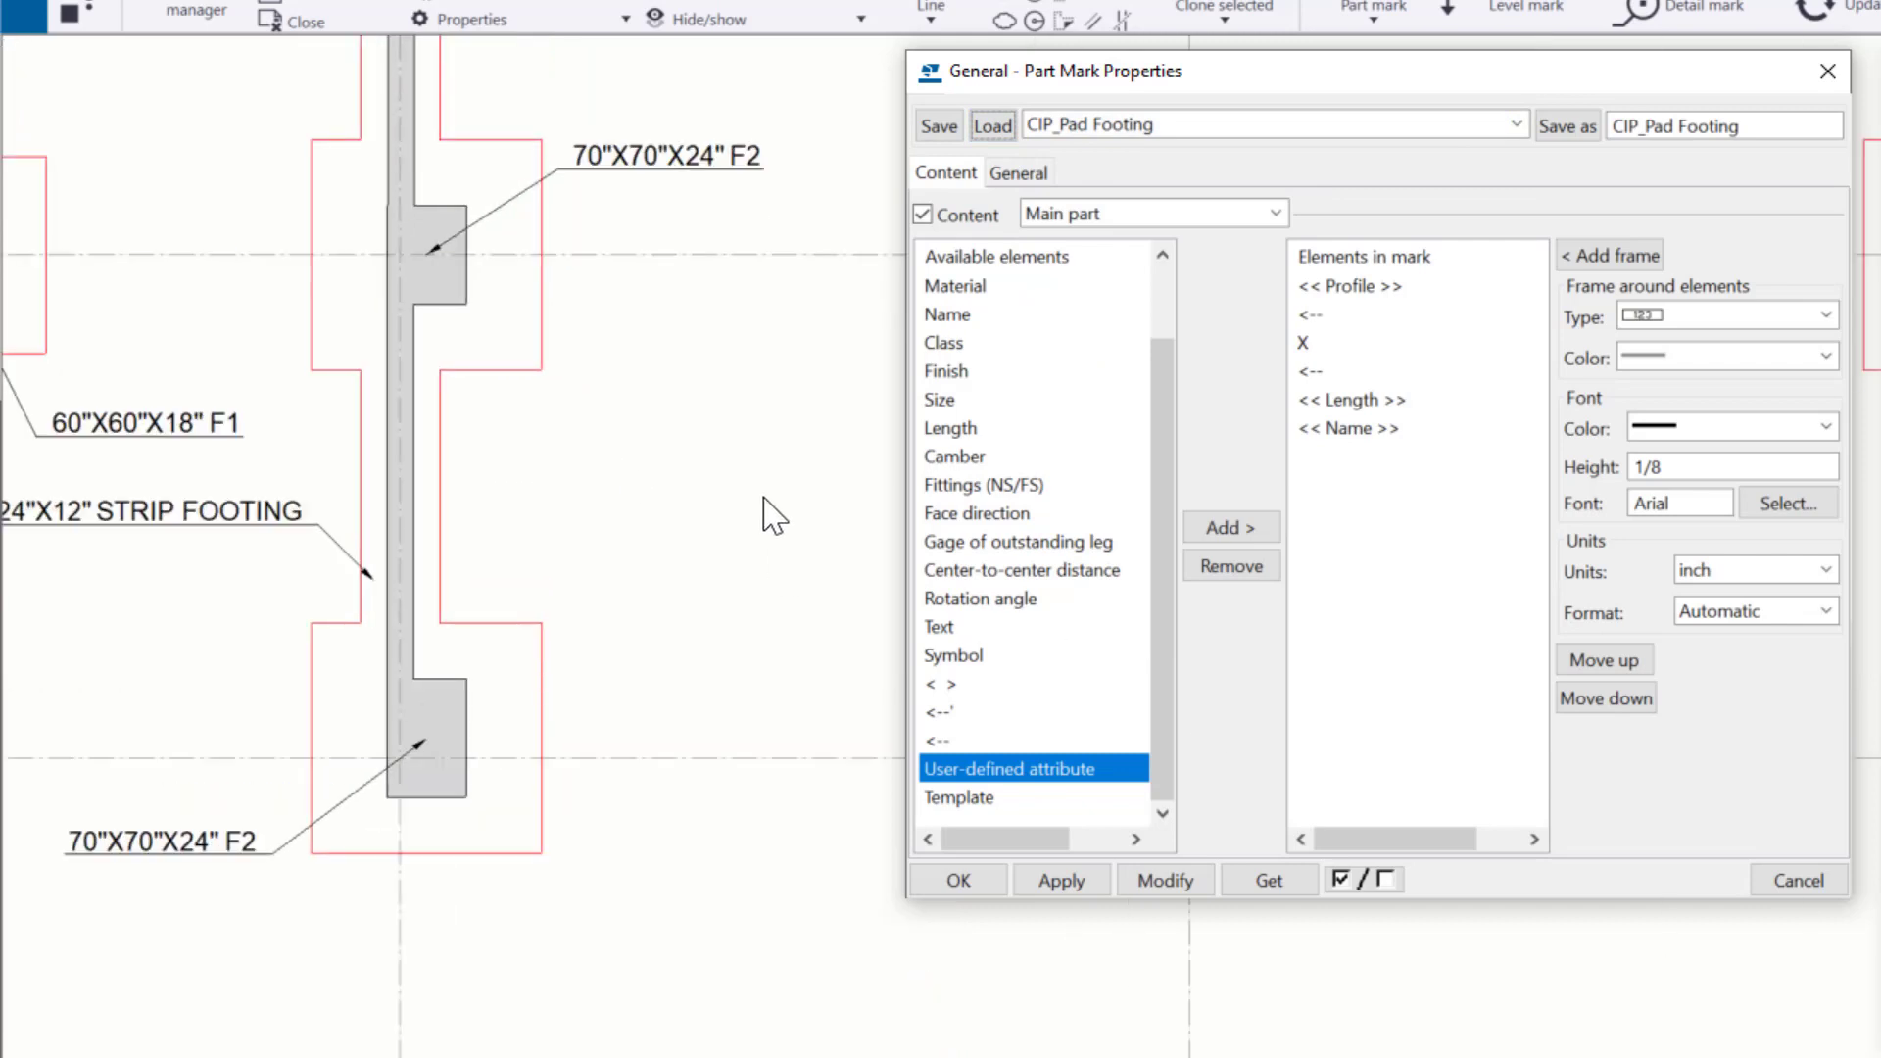
{"action": "mouse_move", "coordinate": [762, 512]}
{"action": "middle_mouse_down"}
{"action": "mouse_move", "coordinate": [735, 595]}
{"action": "mouse_move", "coordinate": [772, 592]}
{"action": "middle_mouse_up"}
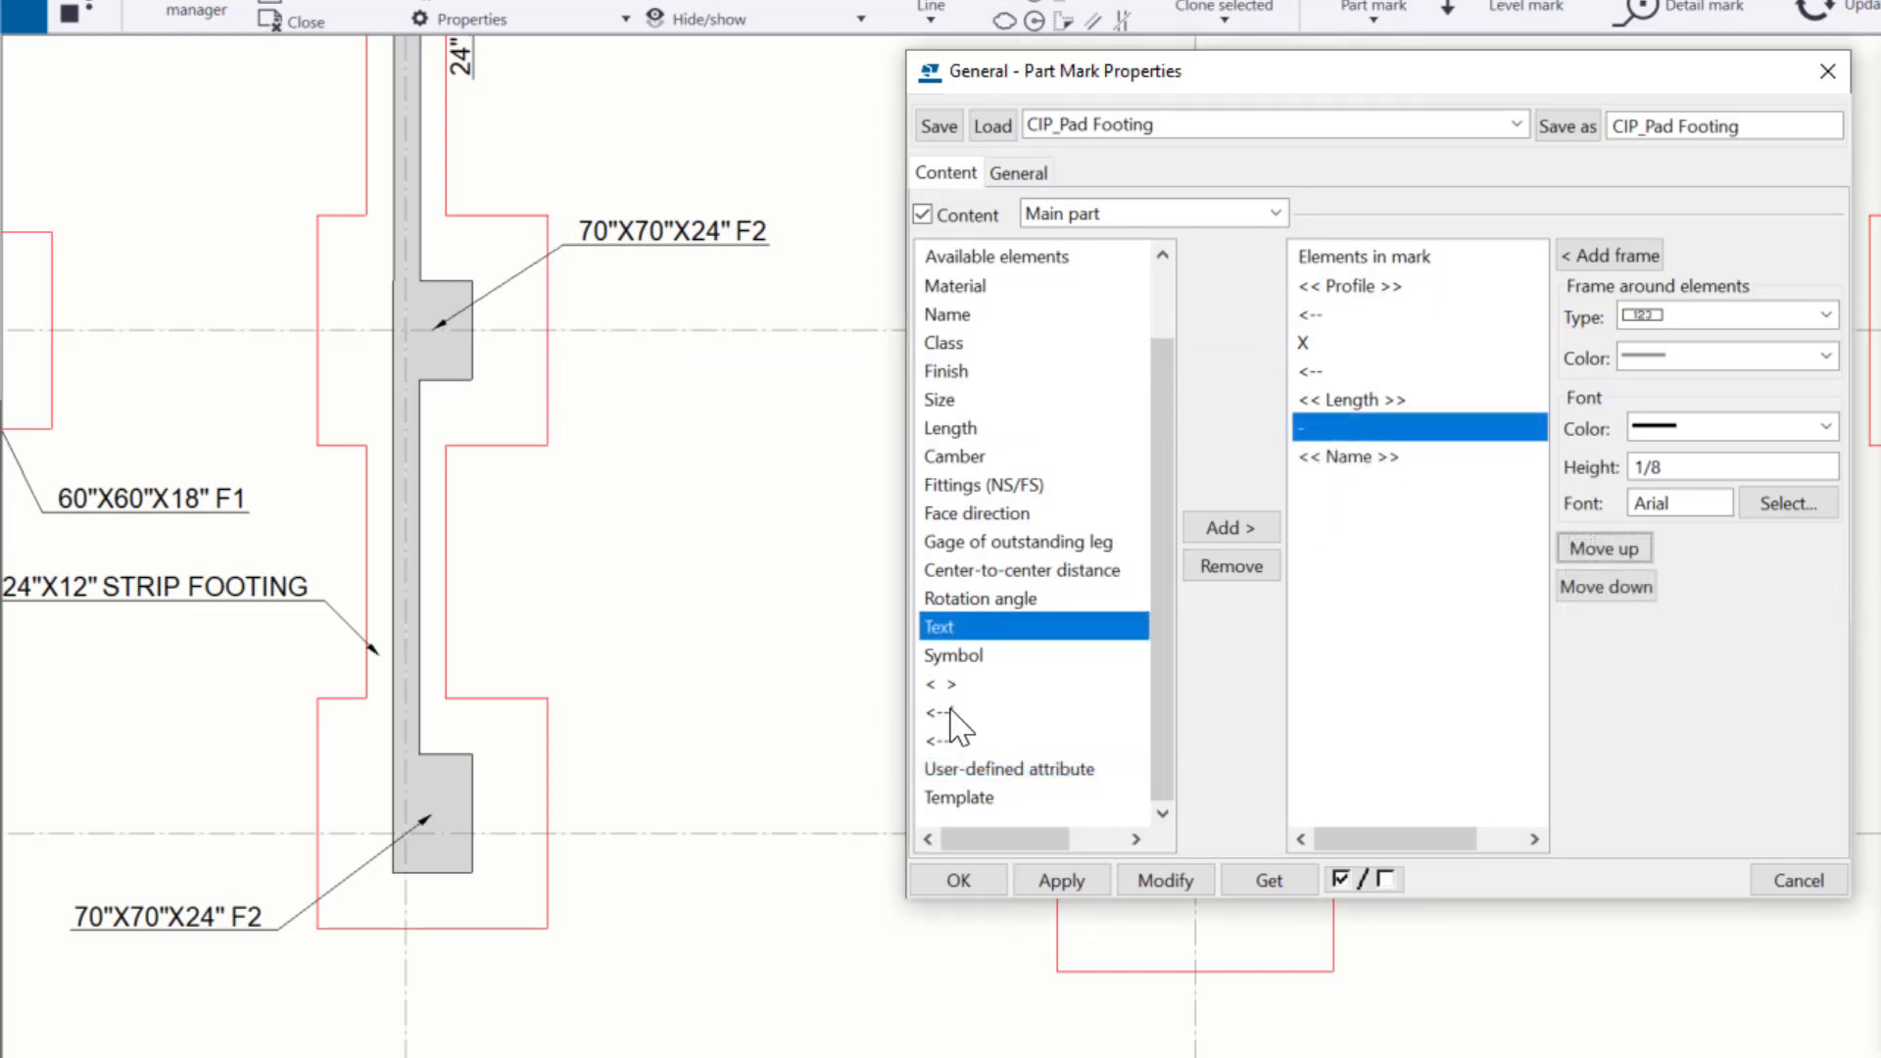
Add a line break after Name and then add Material to the mark content.
{"action": "left_click", "coordinate": [946, 713]}
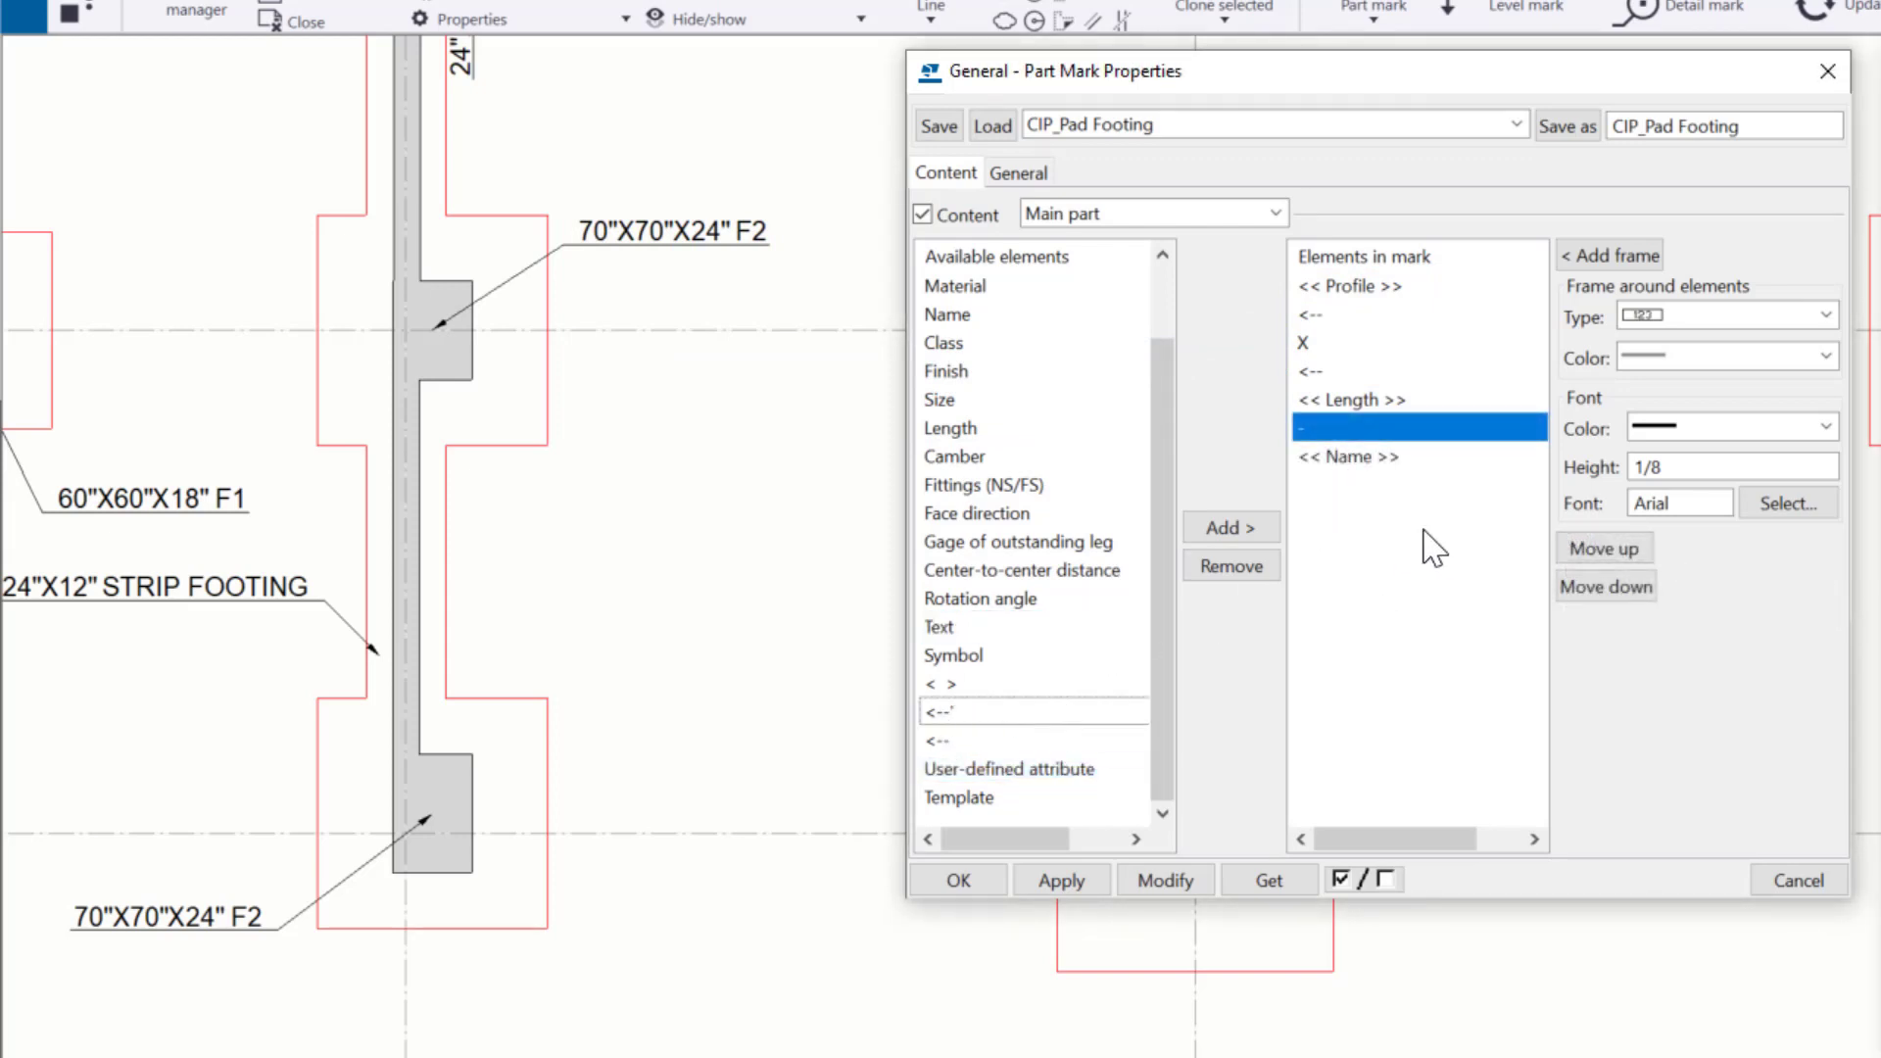
{"action": "left_click", "coordinate": [1250, 529]}
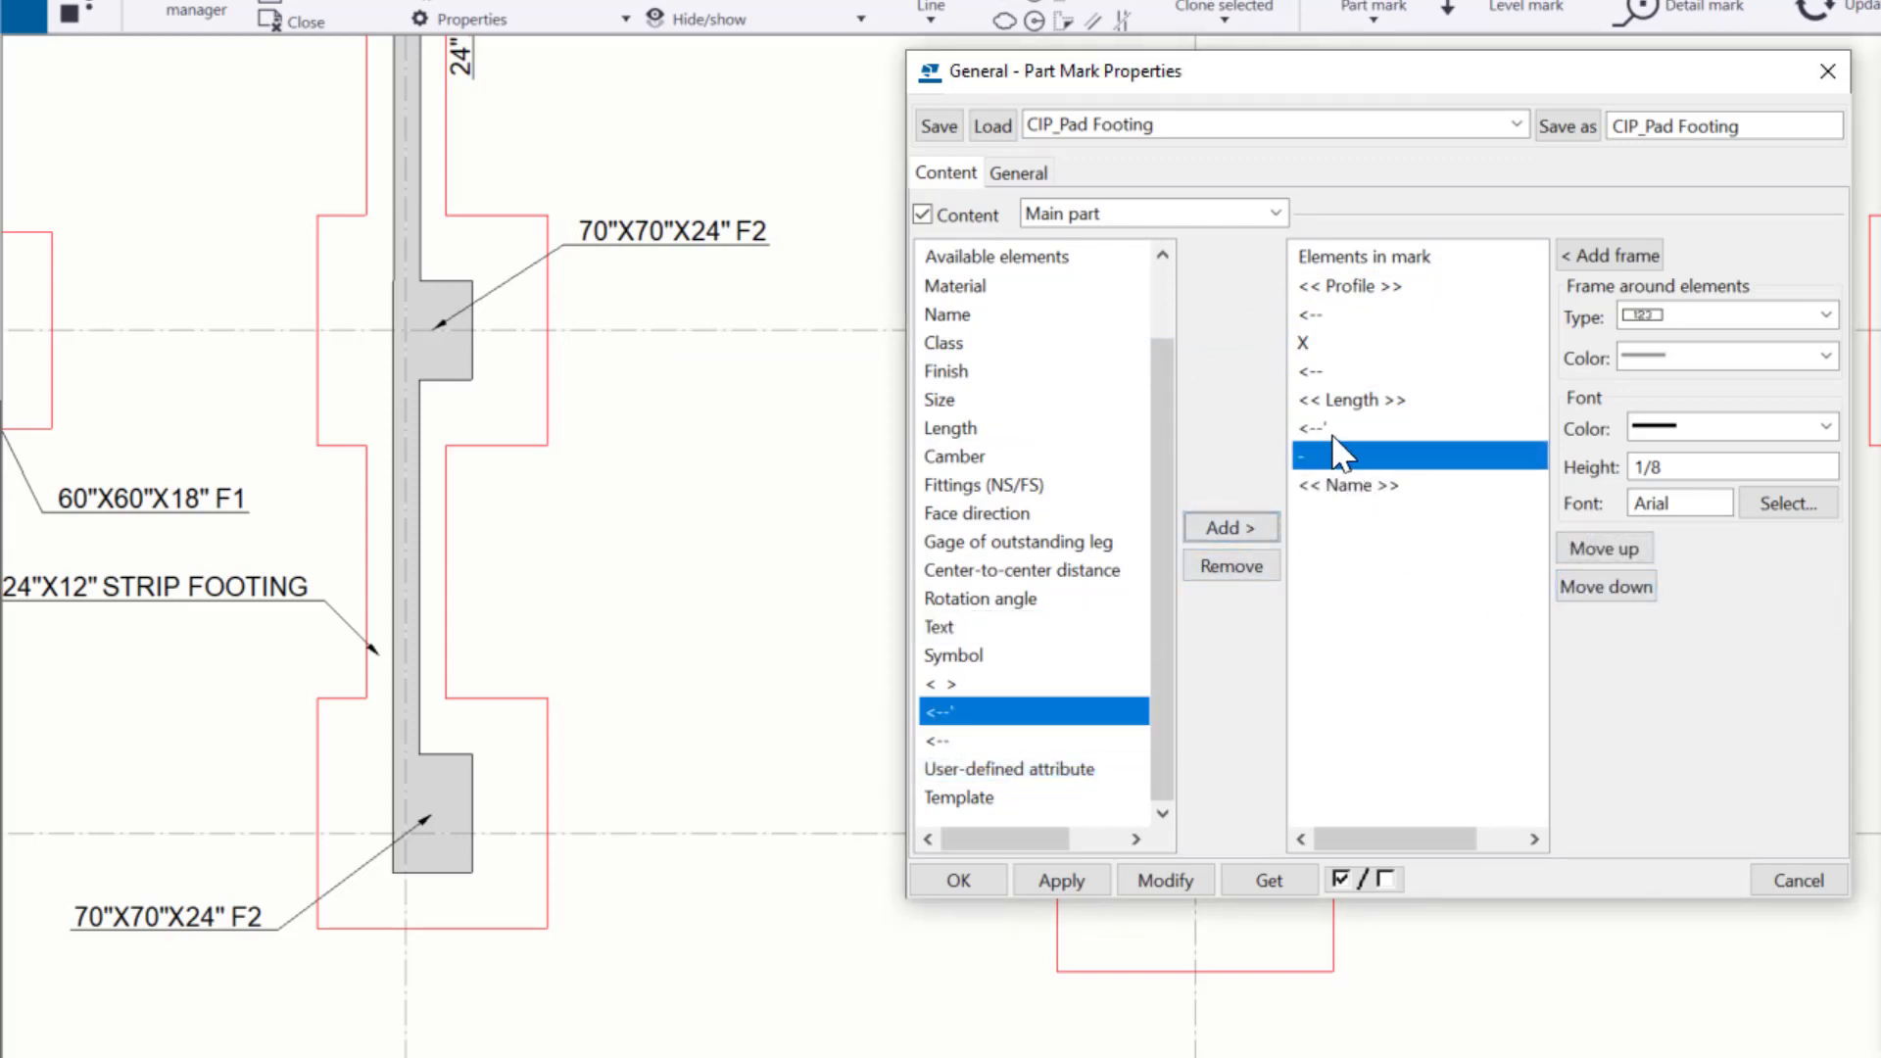
{"action": "left_click", "coordinate": [1337, 431]}
{"action": "left_click", "coordinate": [1611, 587]}
{"action": "left_click", "coordinate": [1611, 588]}
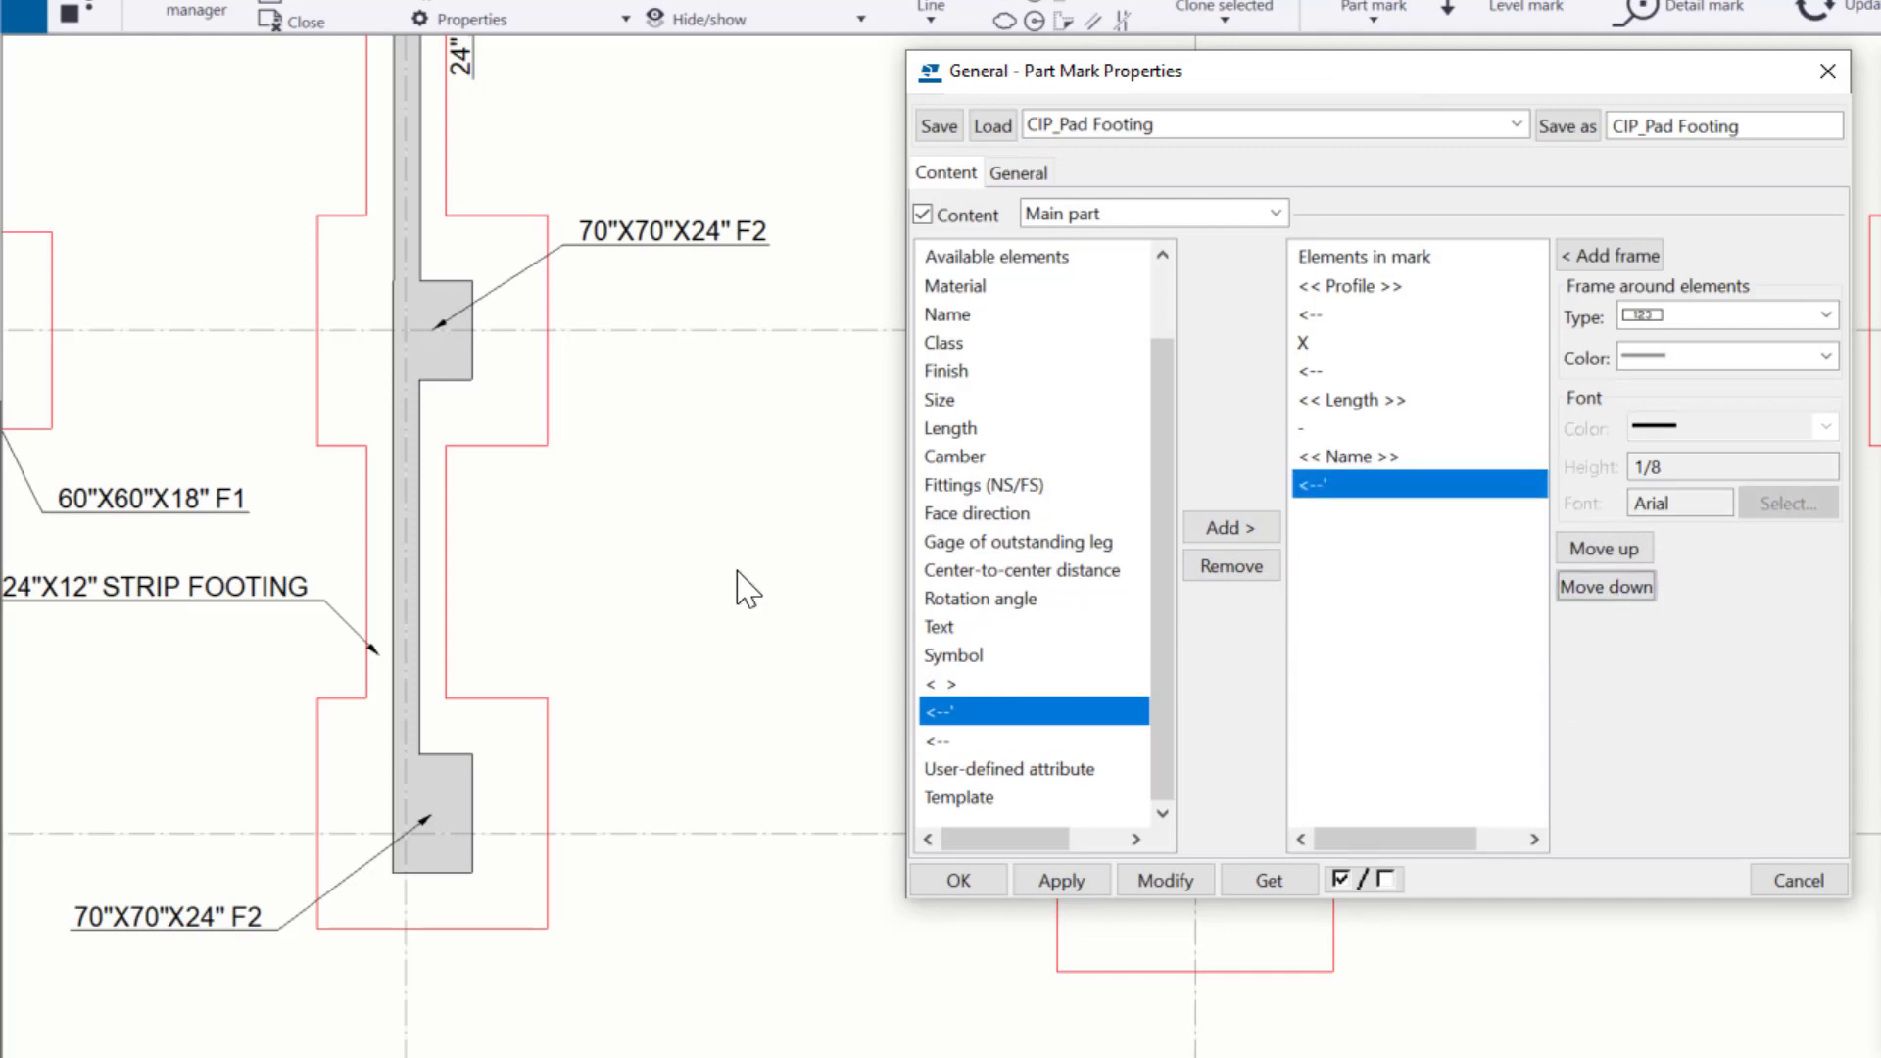
{"action": "left_click", "coordinate": [958, 286]}
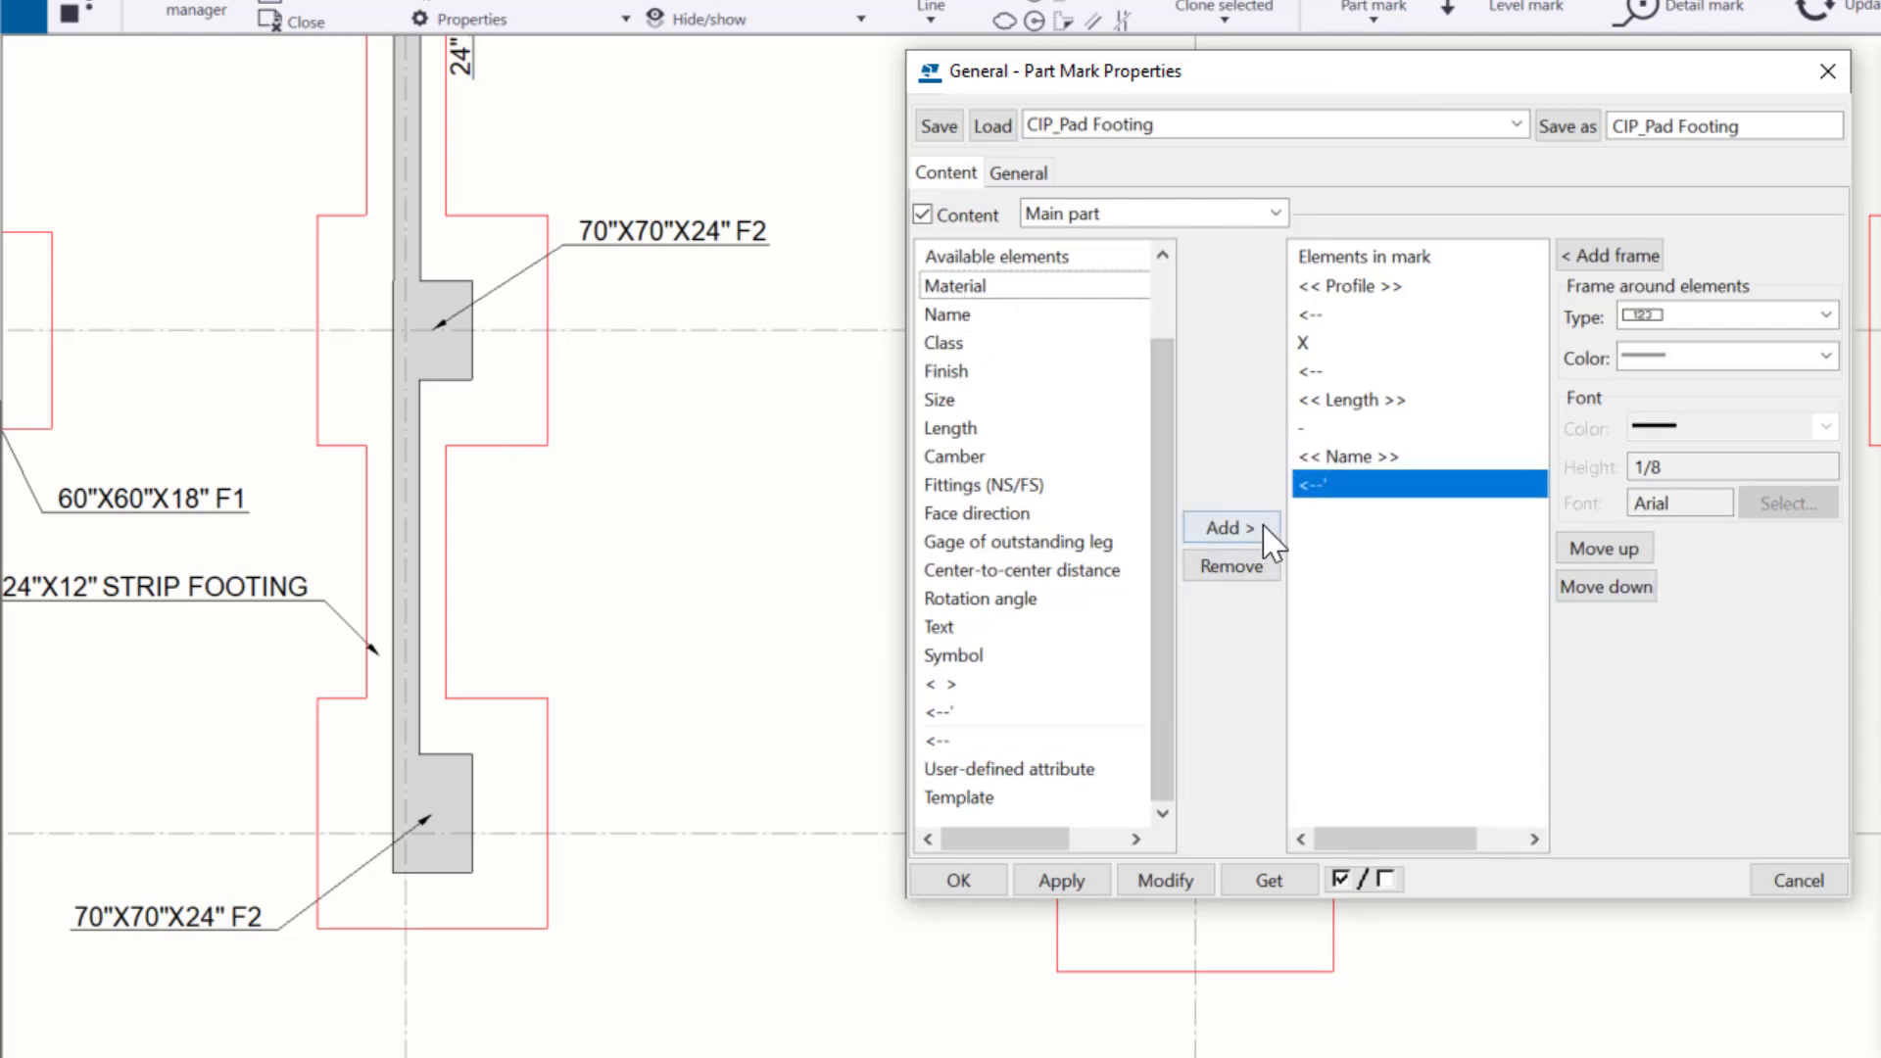
{"action": "left_click", "coordinate": [1236, 532]}
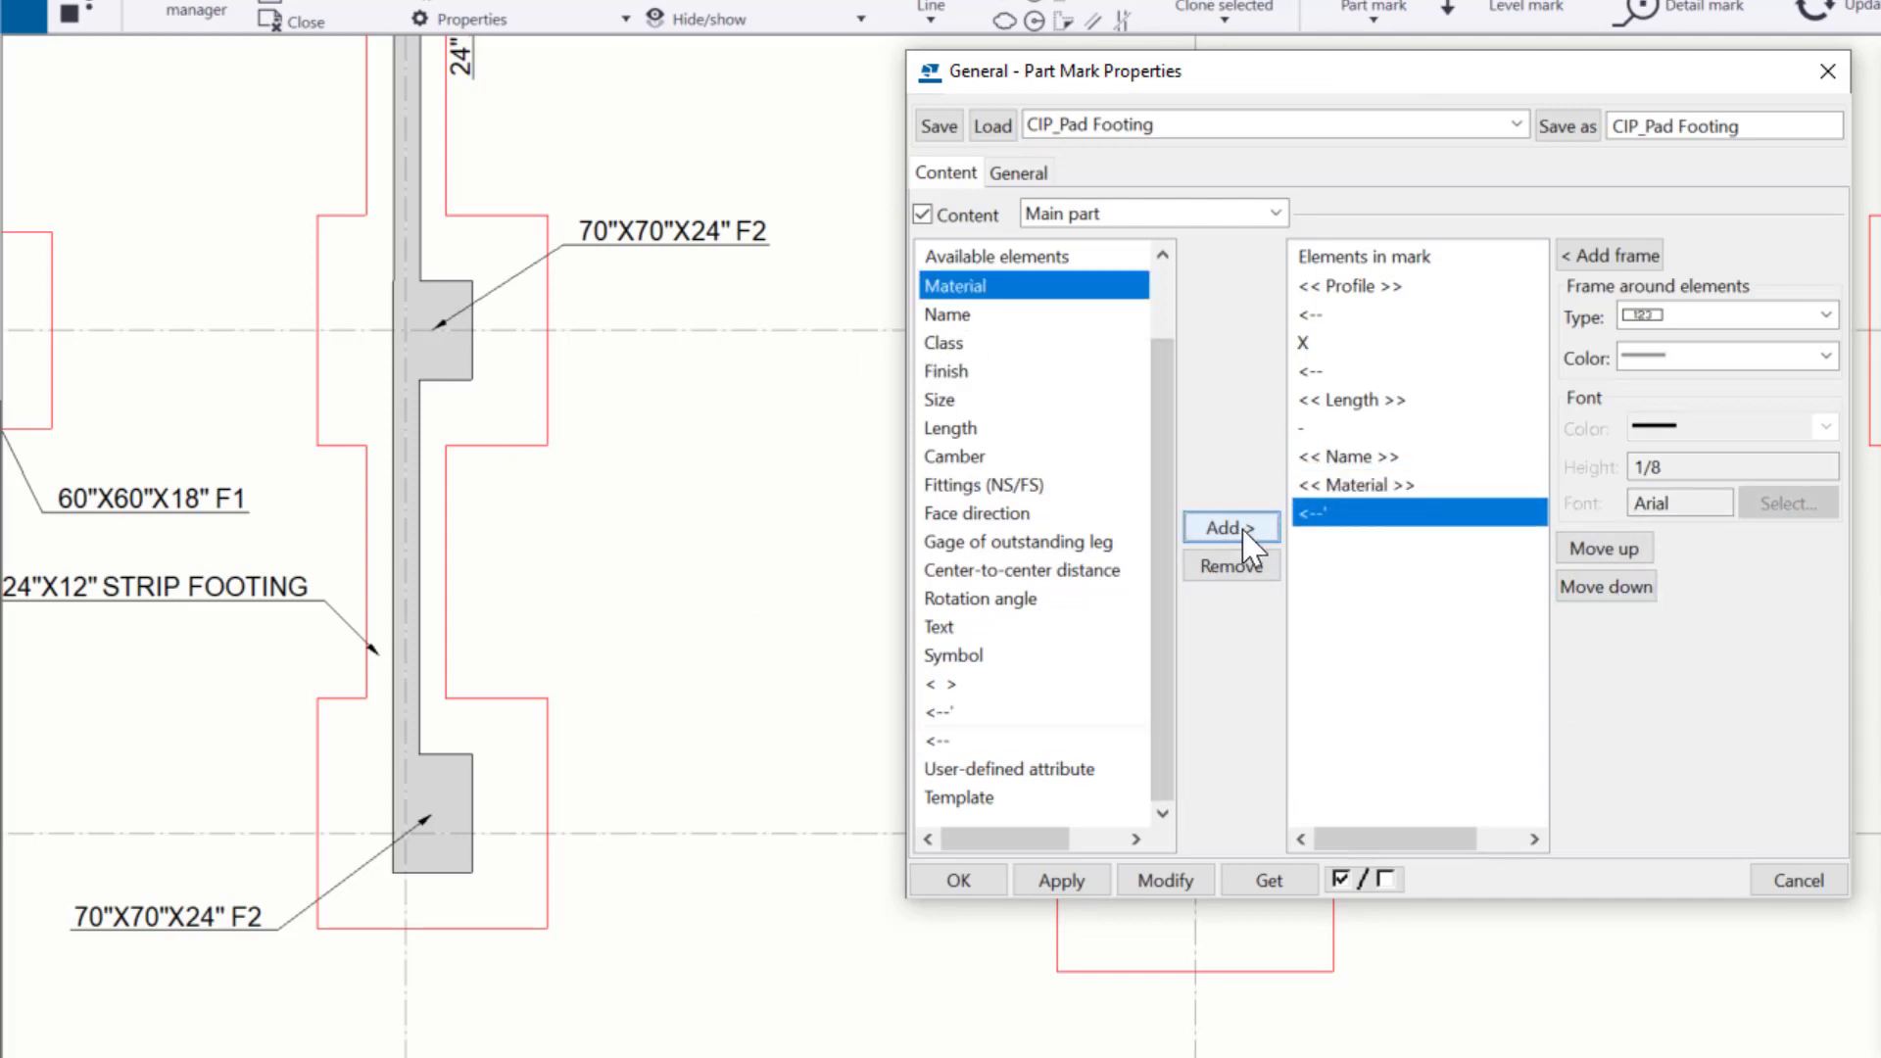
{"action": "left_click", "coordinate": [1597, 549]}
{"action": "left_click", "coordinate": [1359, 515]}
{"action": "left_click", "coordinate": [1365, 578]}
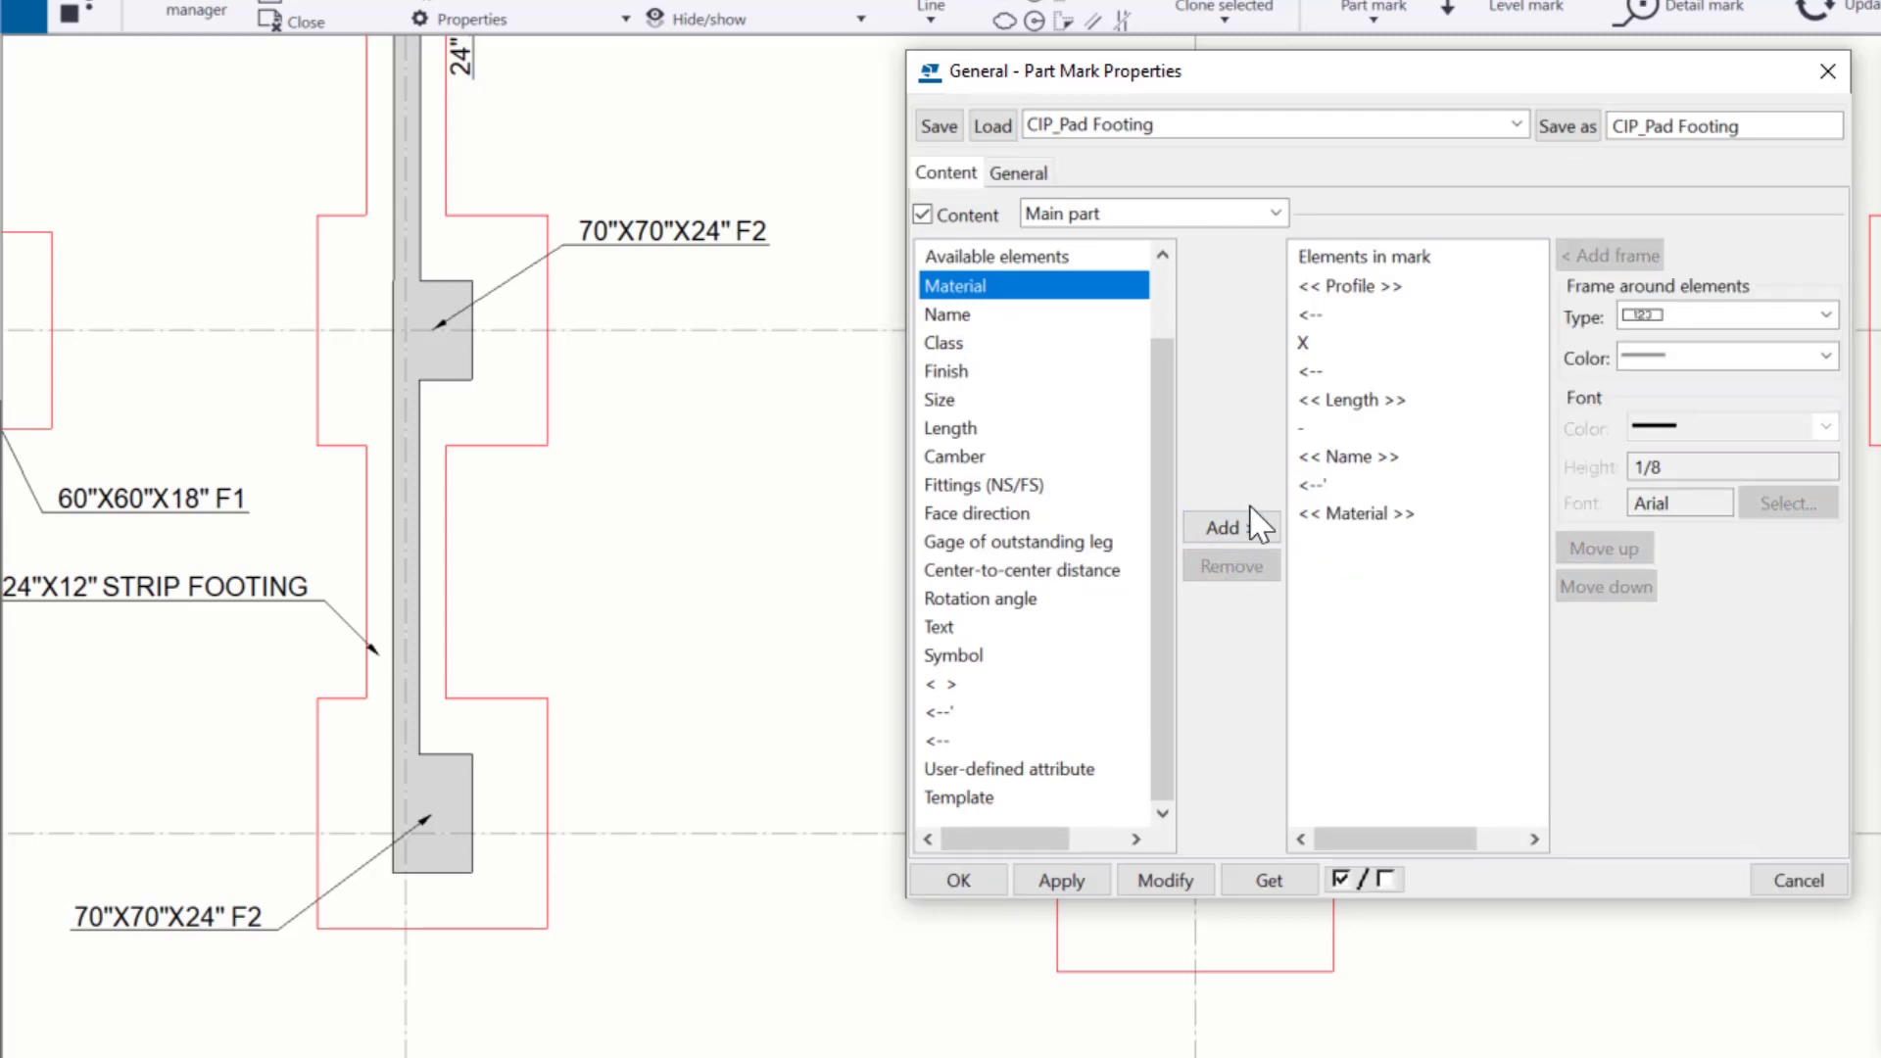
Add a PSI text element and save the settings as CIP_Pad Footing_2.
{"action": "left_click", "coordinate": [947, 627]}
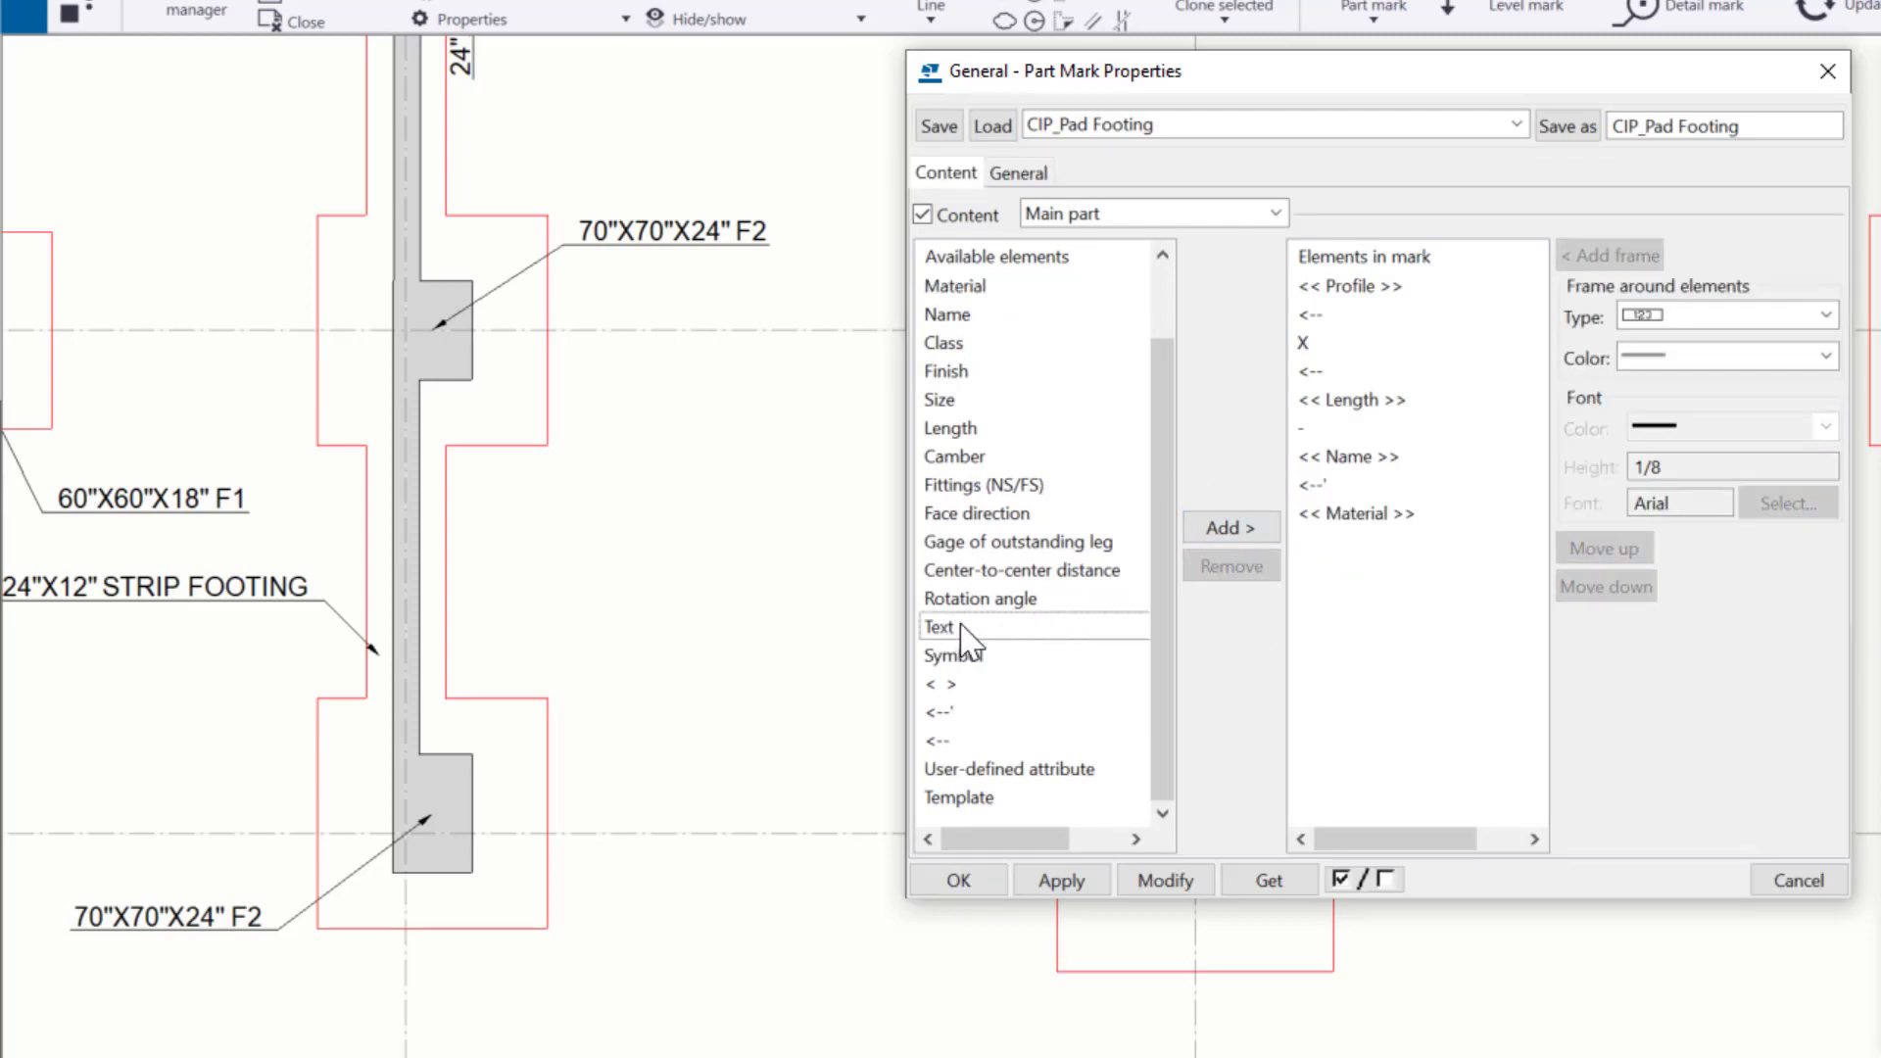
{"action": "double_click", "coordinate": [956, 632]}
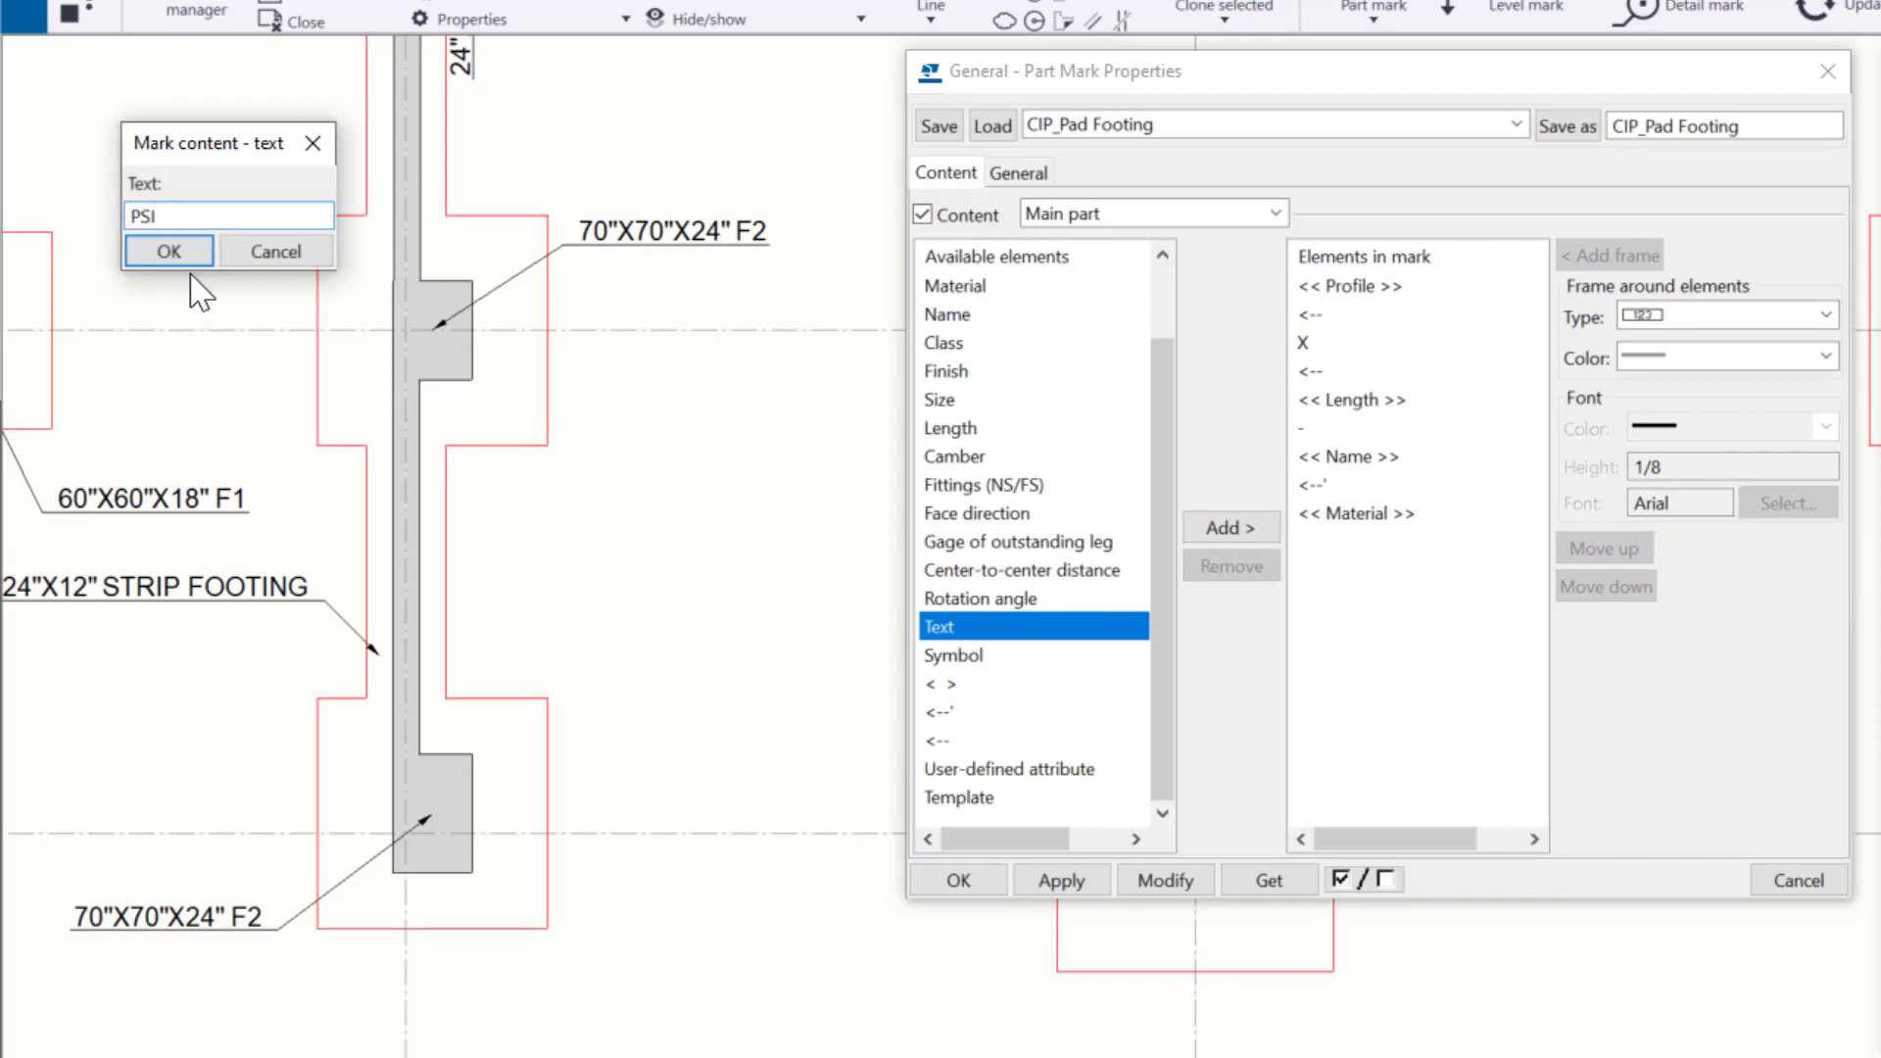
{"action": "left_click", "coordinate": [169, 251]}
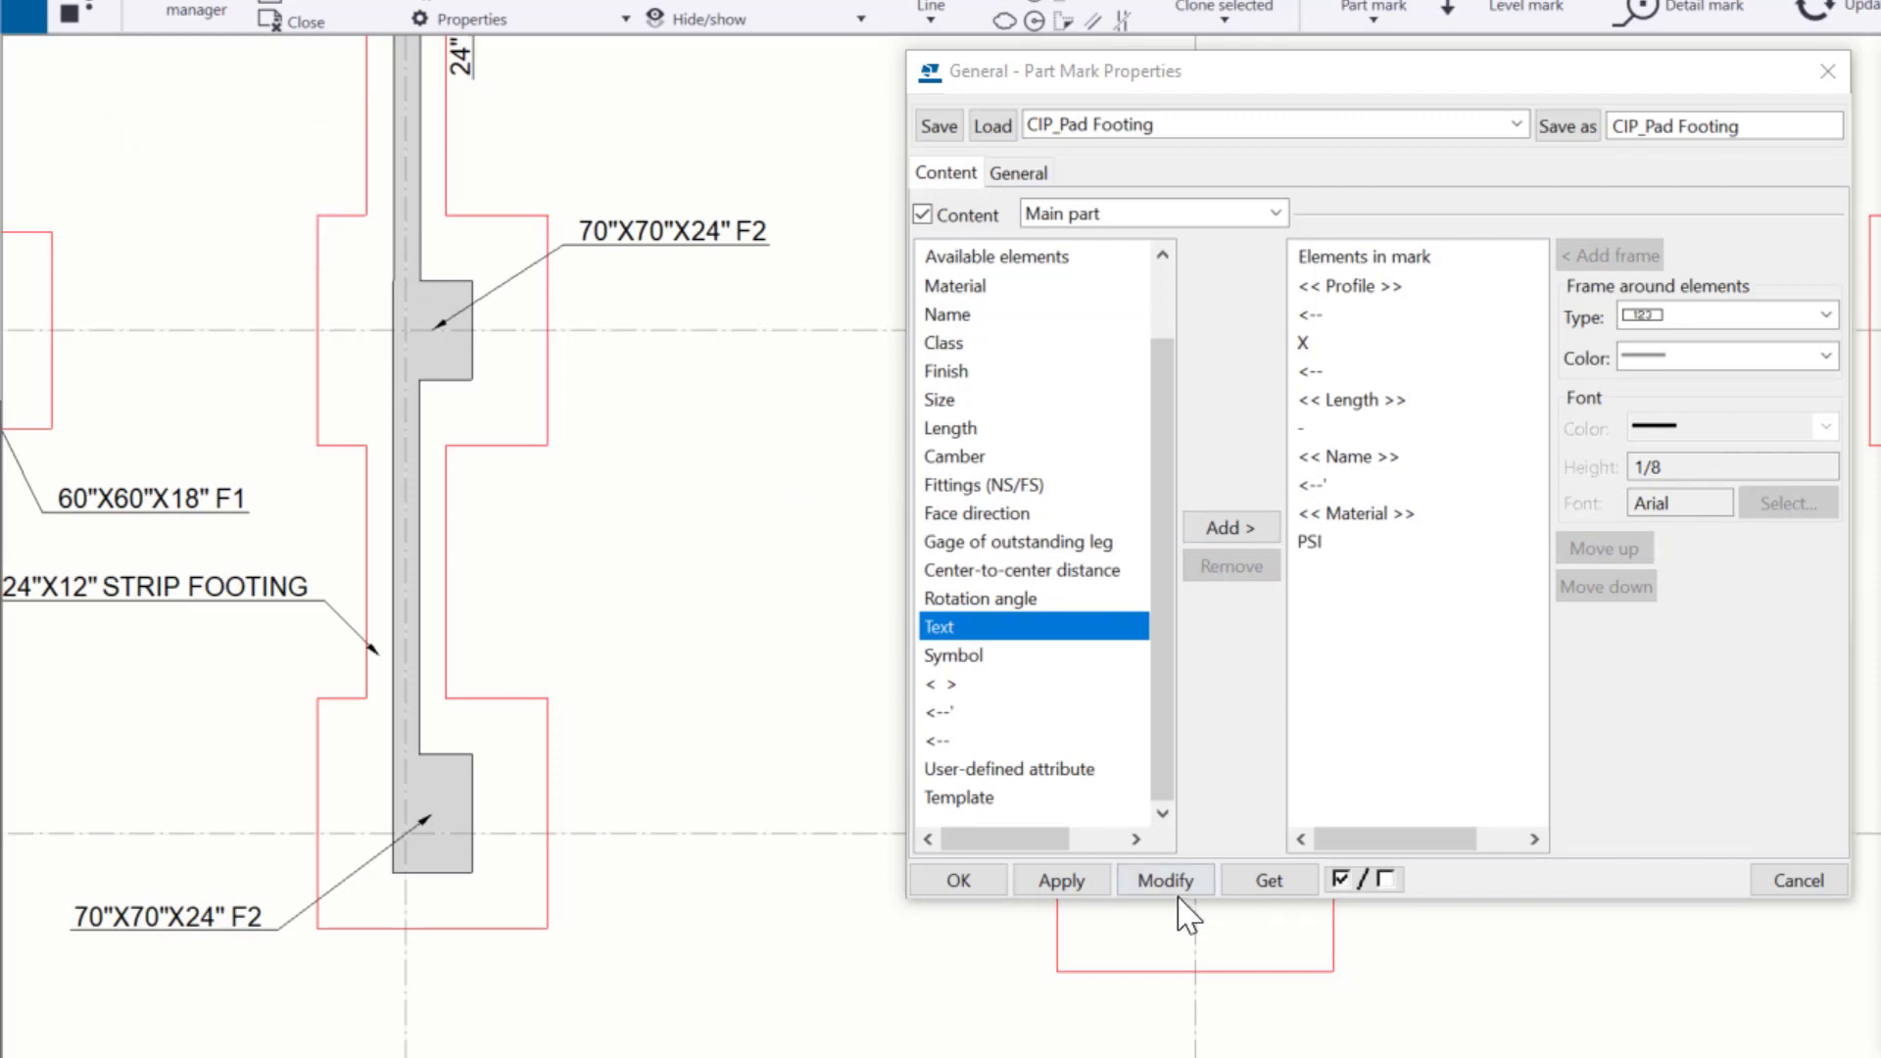
{"action": "left_click", "coordinate": [1794, 121]}
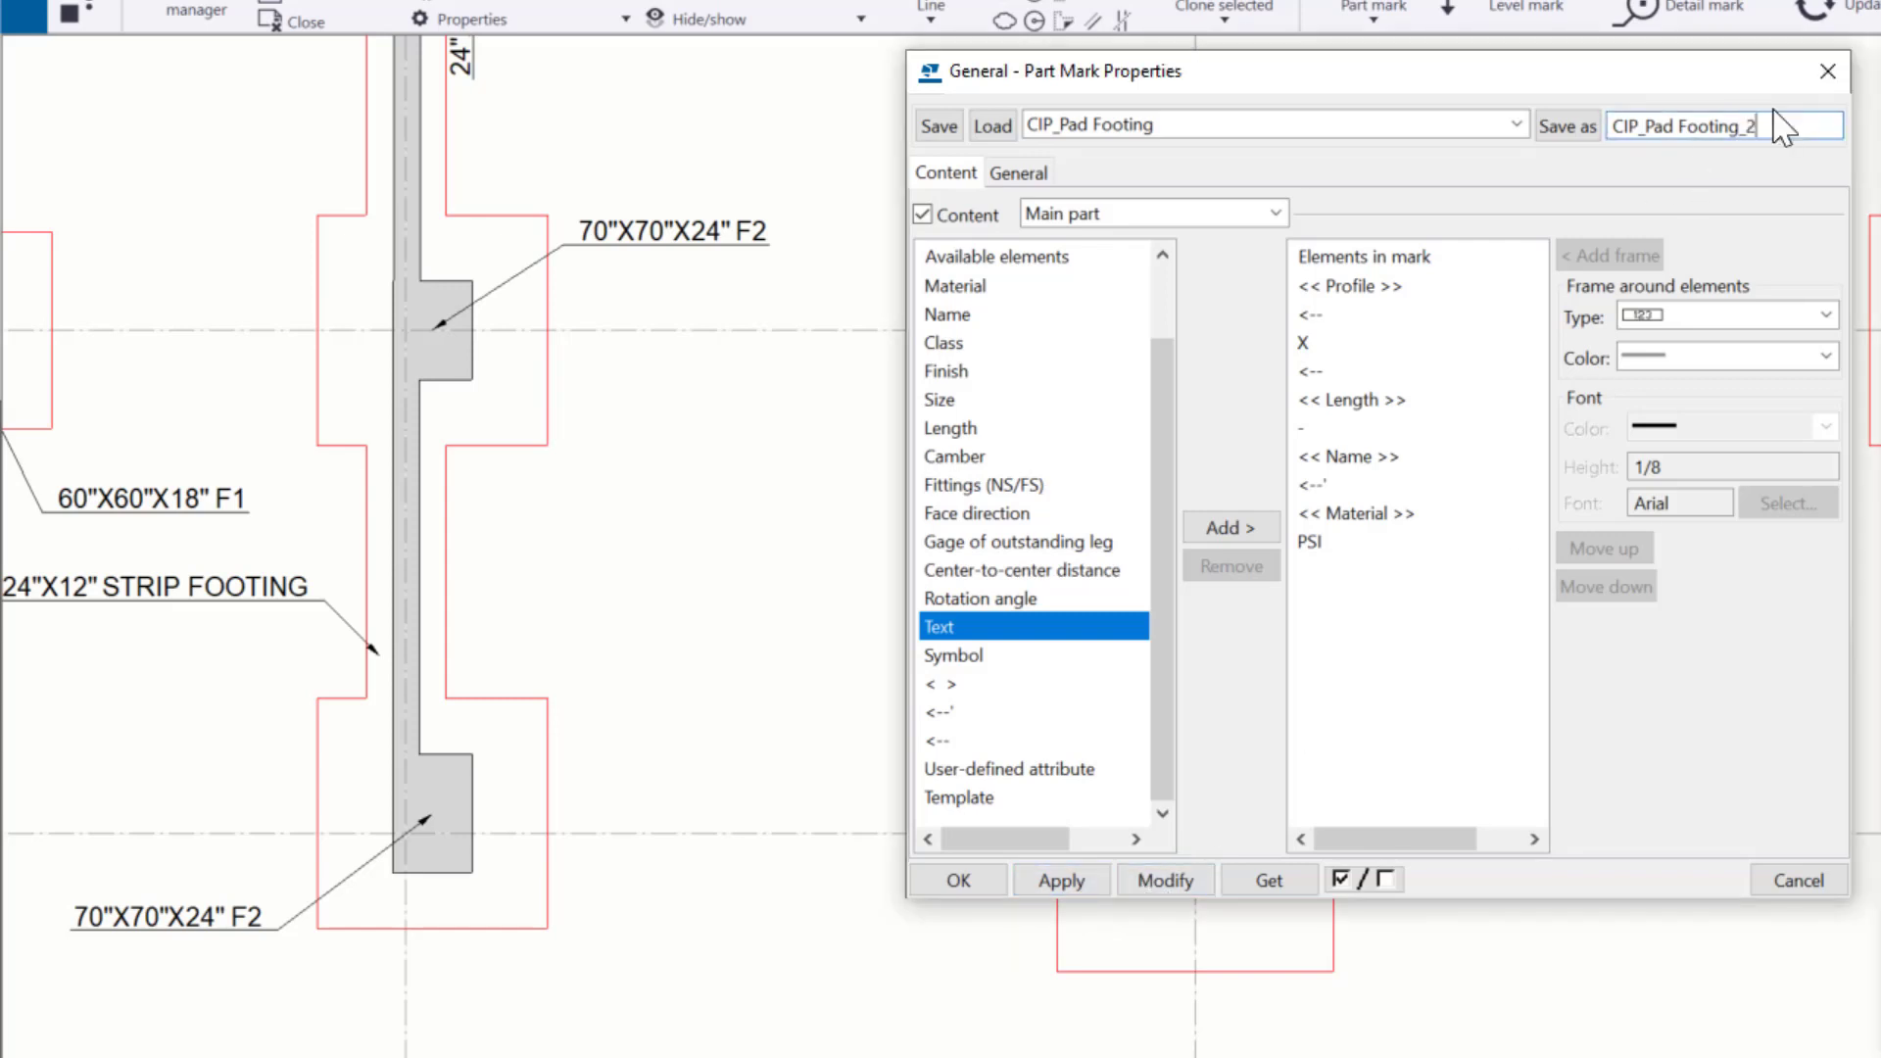
{"action": "left_click", "coordinate": [1567, 129]}
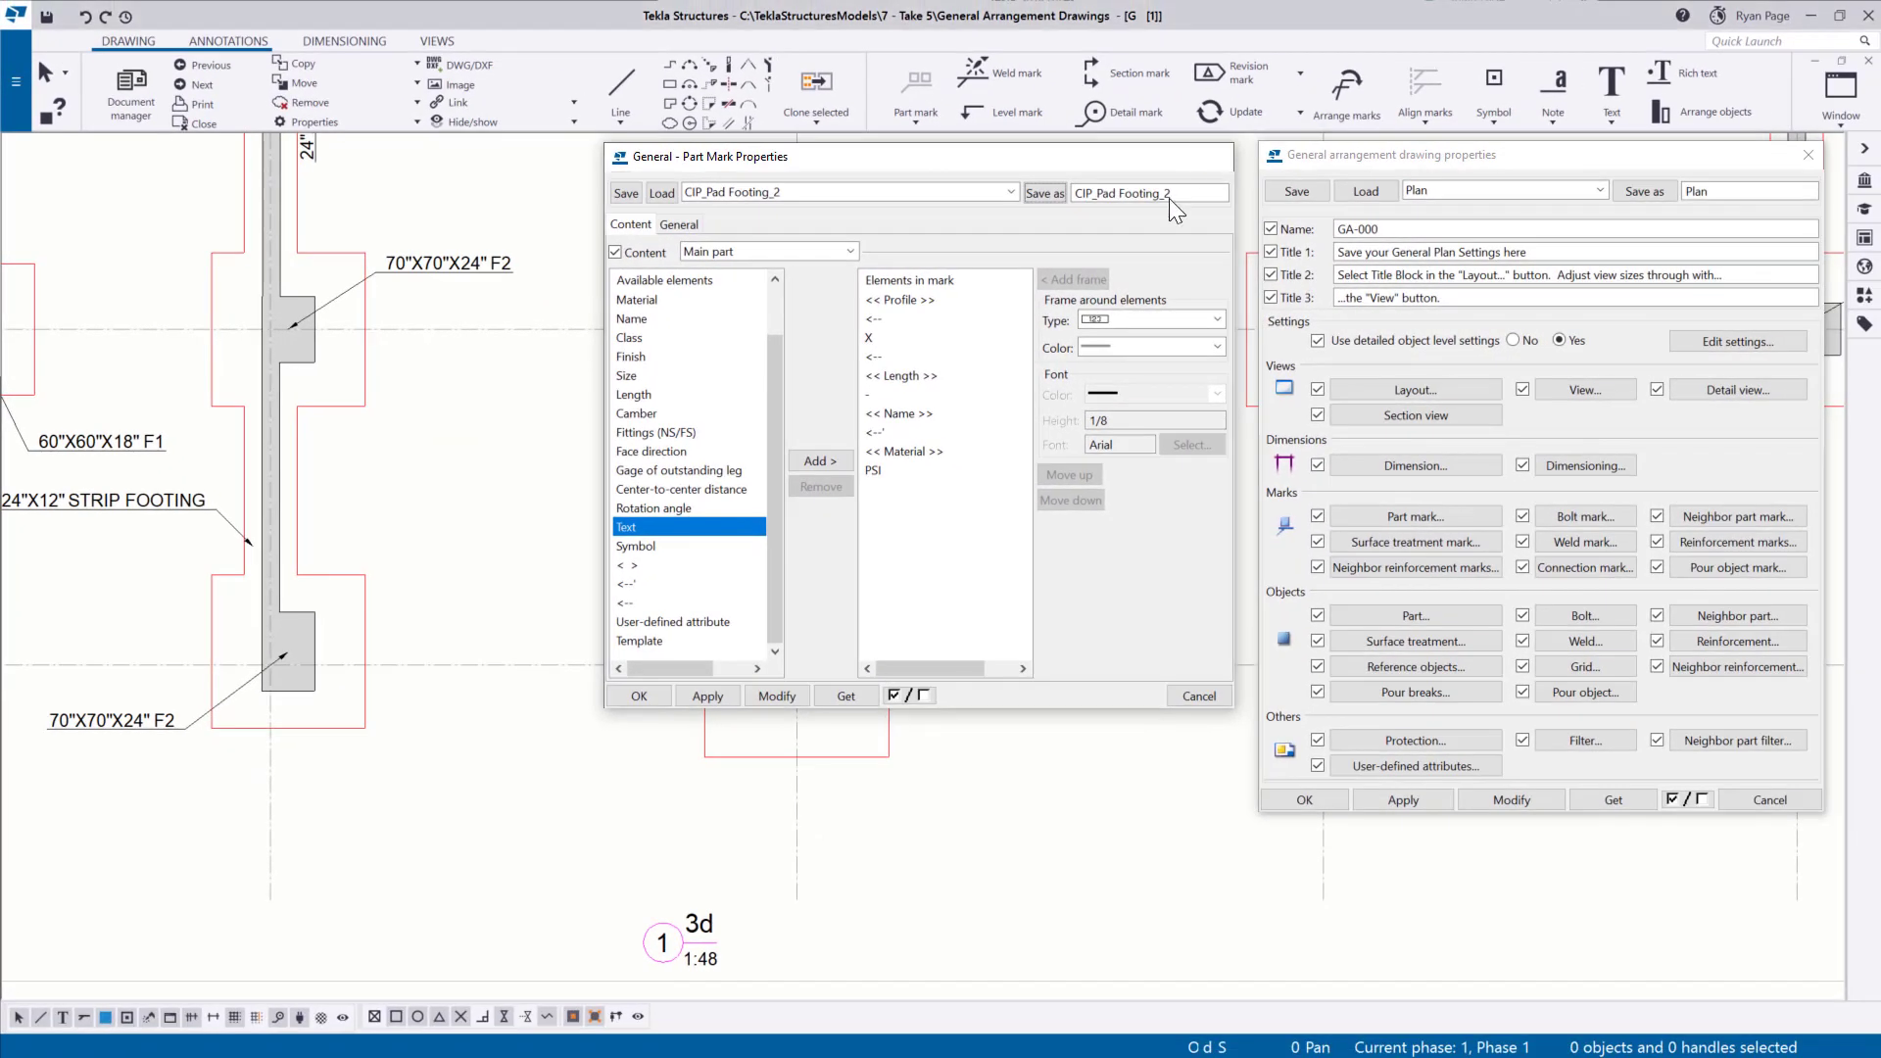
Set the Cip_Pad_Footing part mark rule to CIP_Pad Footing_2 and apply it.
{"action": "left_click", "coordinate": [1727, 341]}
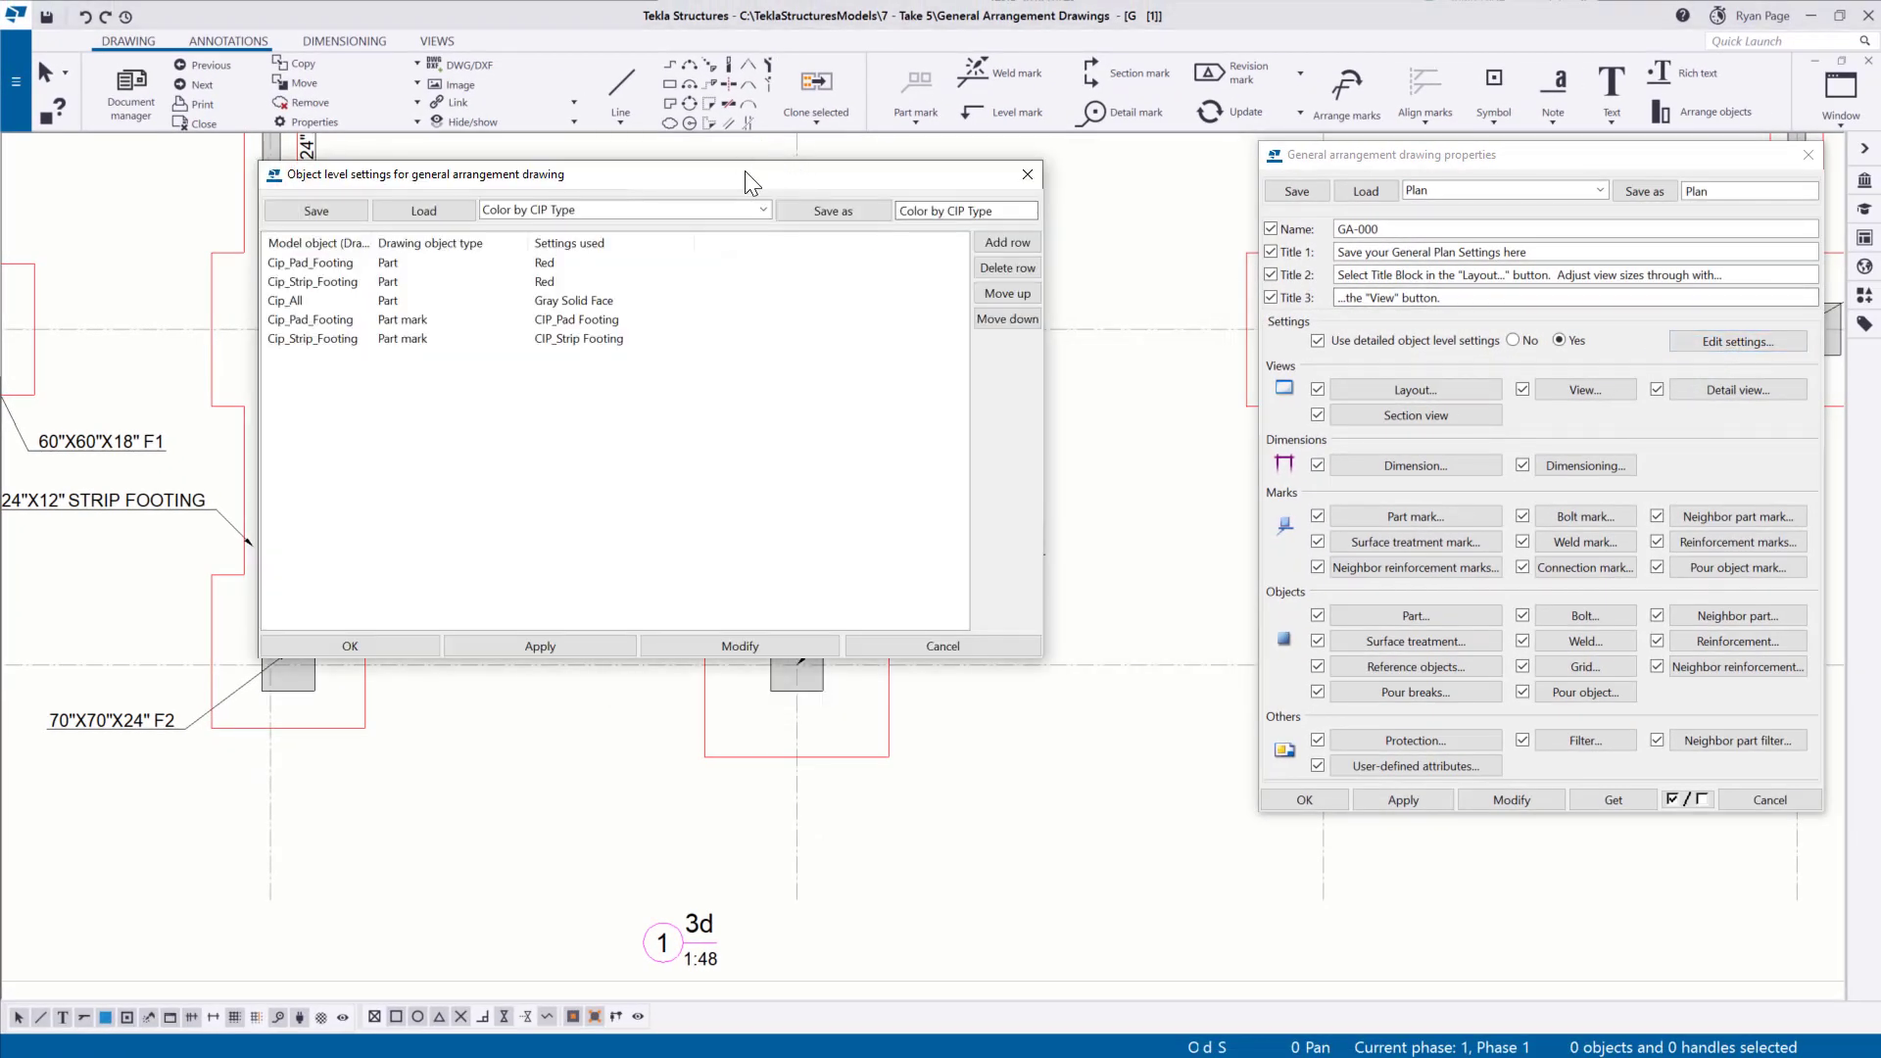
{"action": "left_click_drag", "start_coordinate": [744, 170], "coordinate": [1324, 184]}
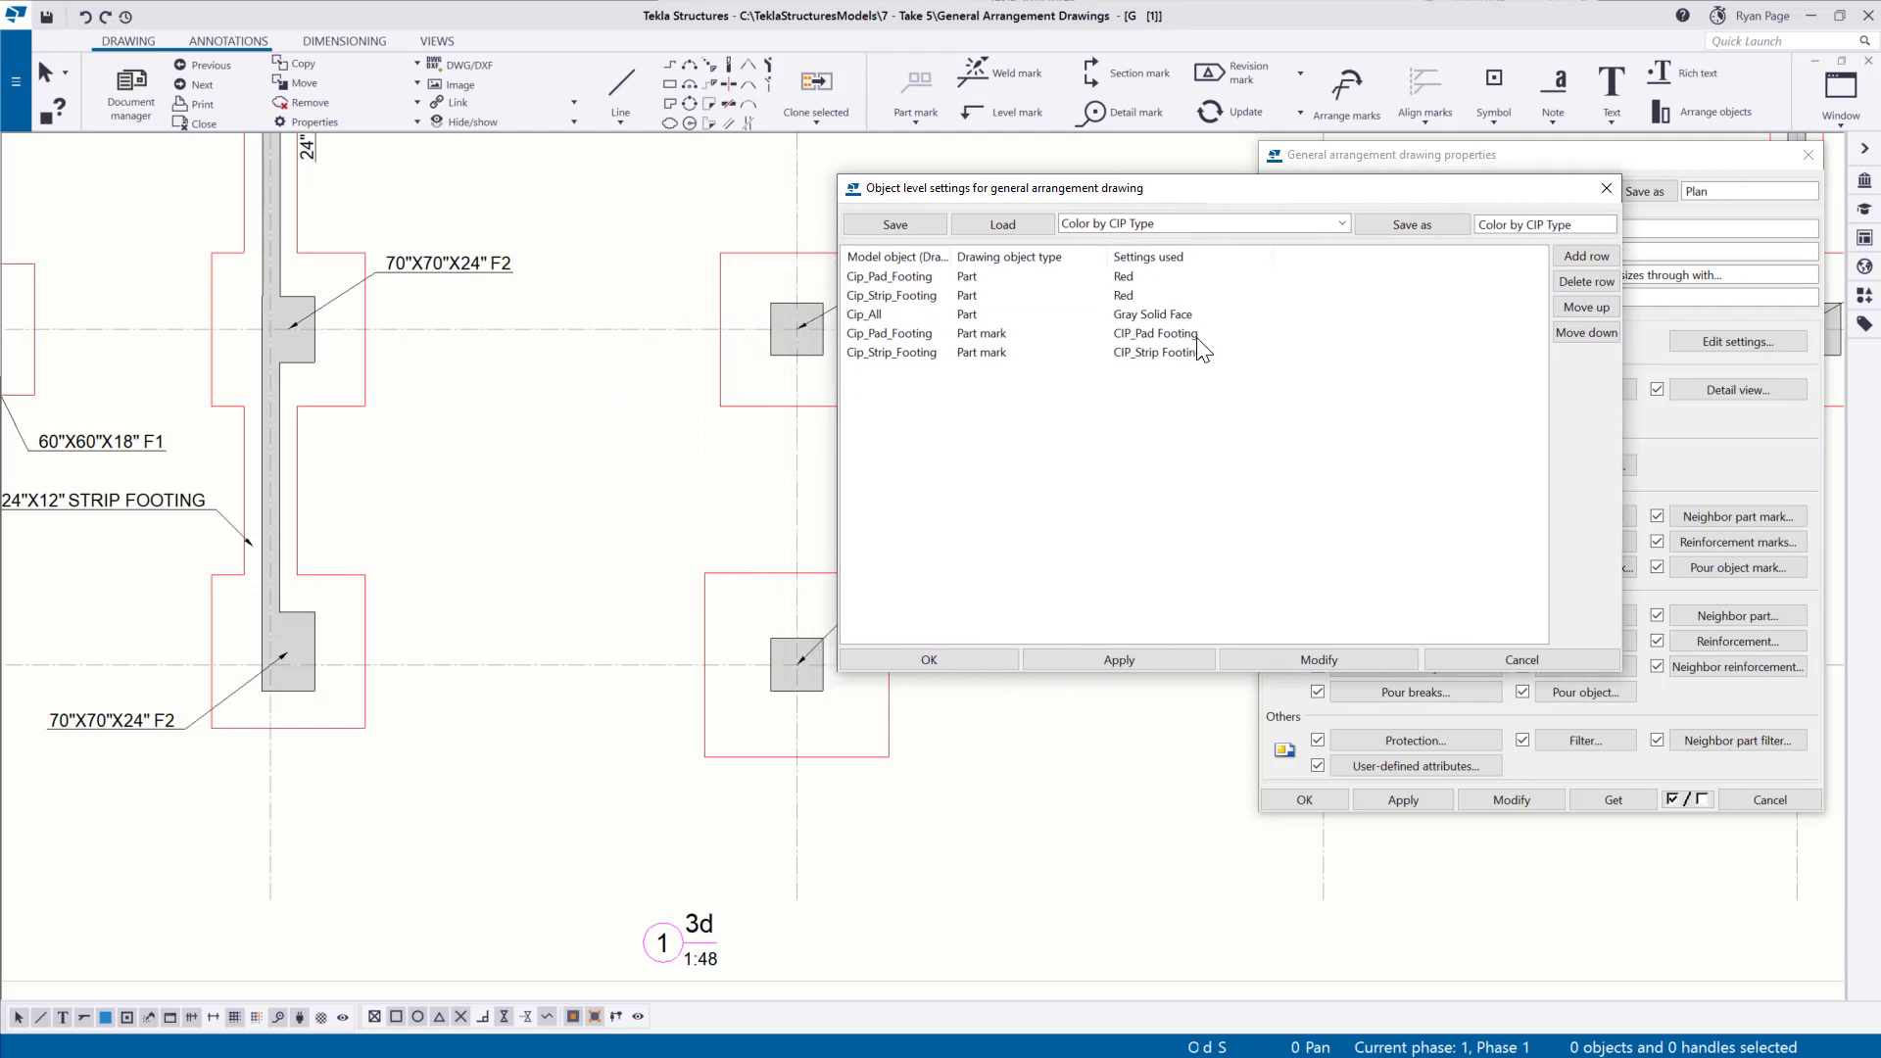
{"action": "left_click", "coordinate": [1199, 335]}
{"action": "left_click", "coordinate": [1264, 331]}
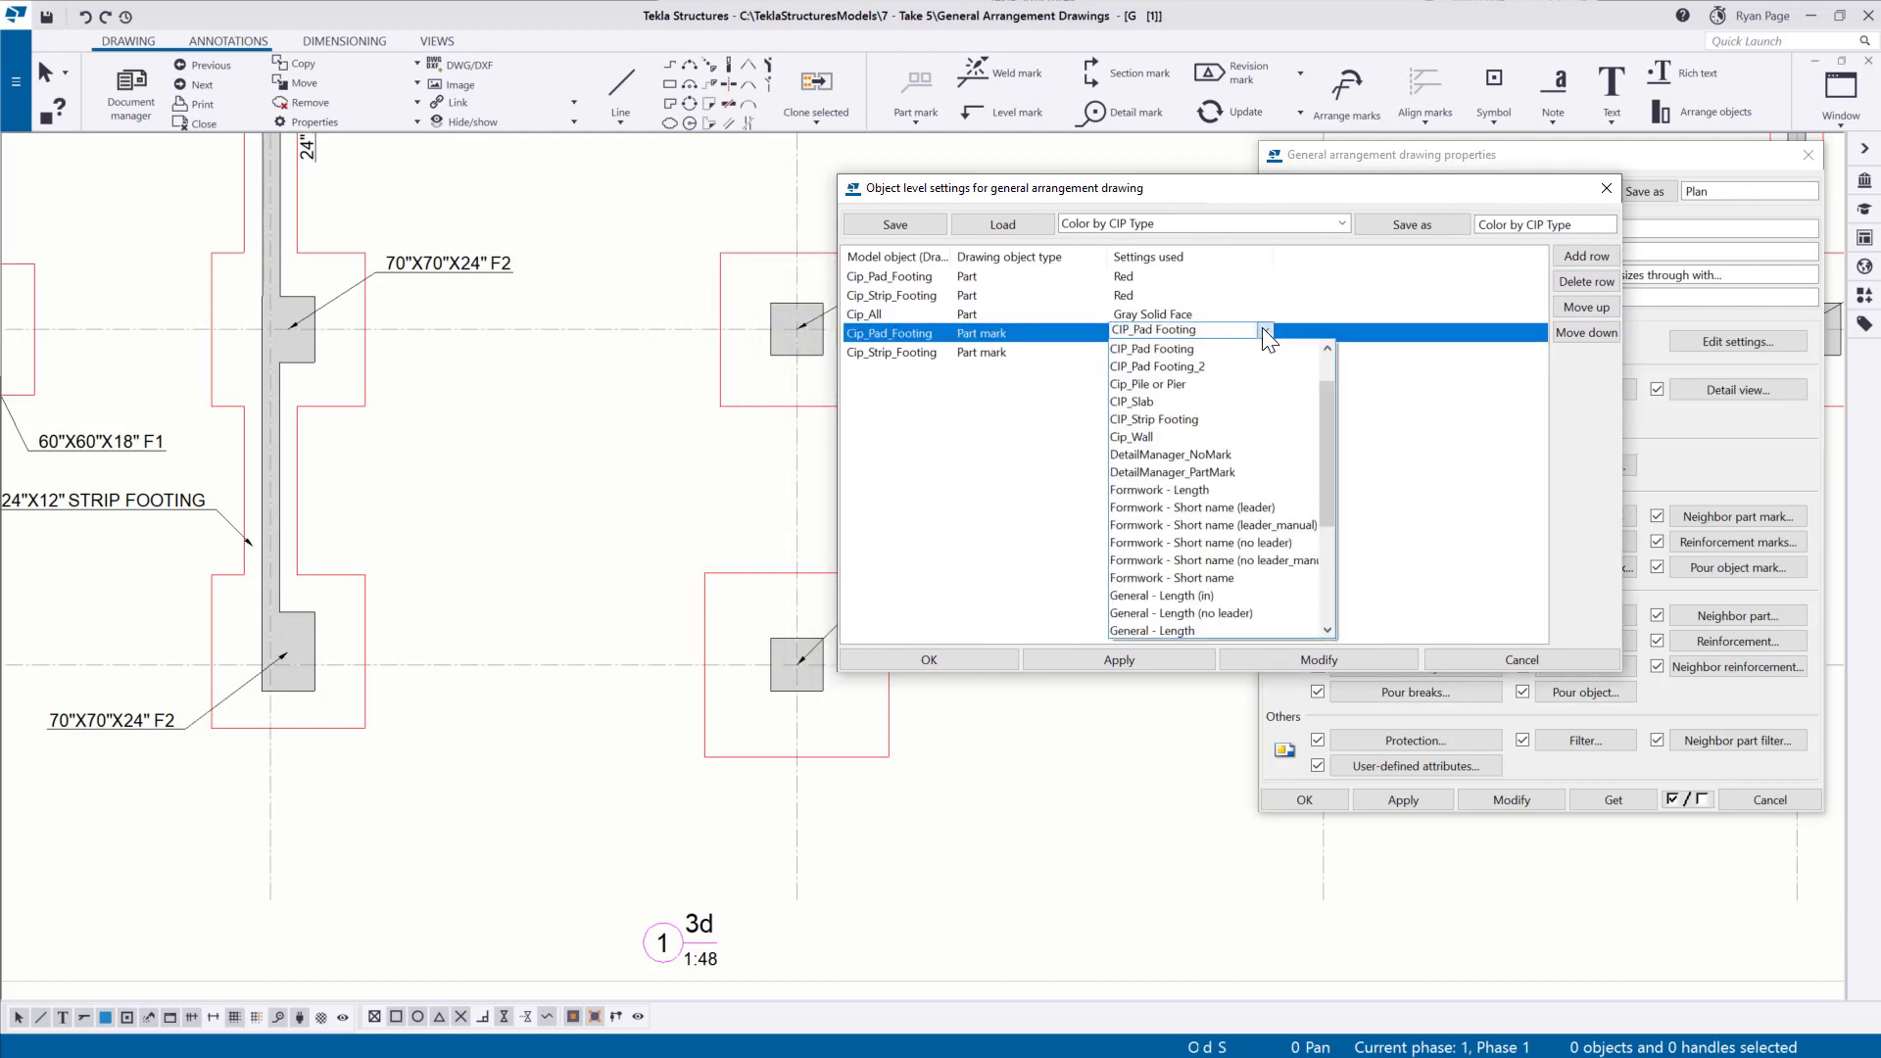
{"action": "left_click", "coordinate": [1178, 366]}
{"action": "left_click_drag", "start_coordinate": [1156, 188], "coordinate": [1221, 180]}
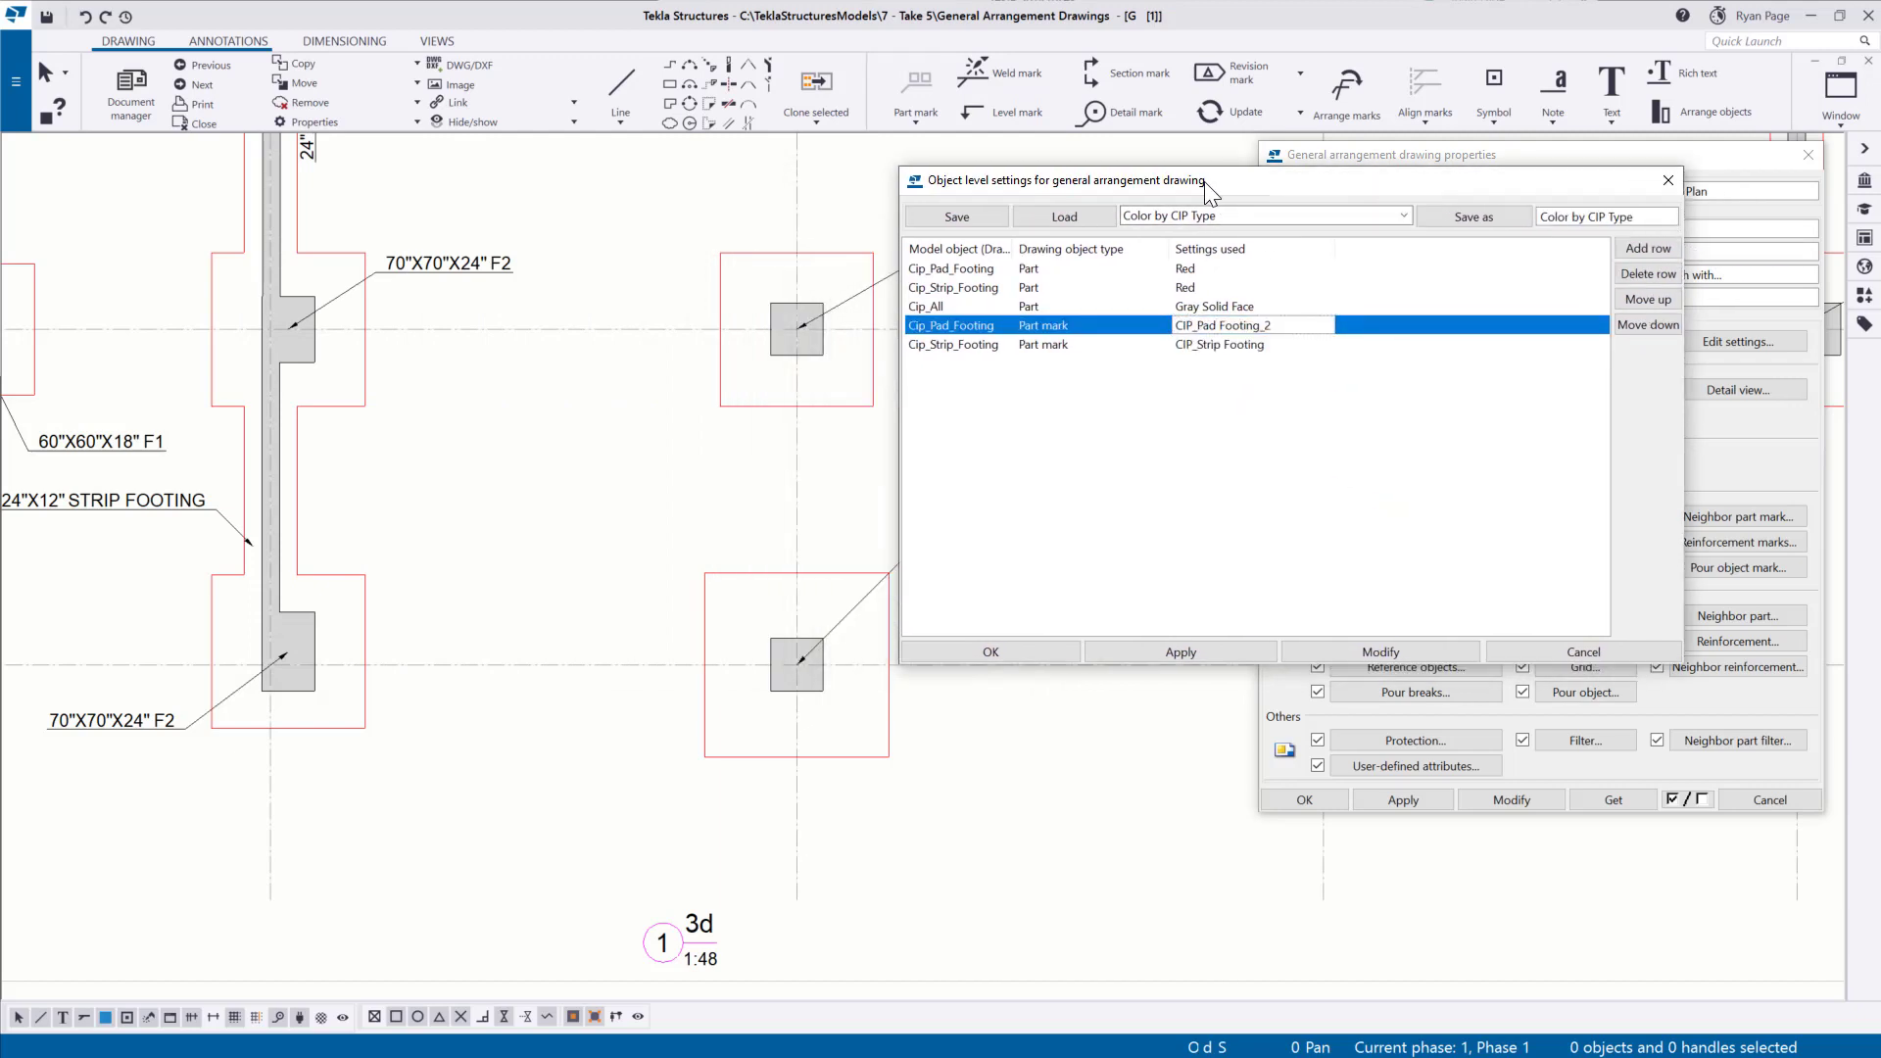
{"action": "left_click", "coordinate": [1413, 652]}
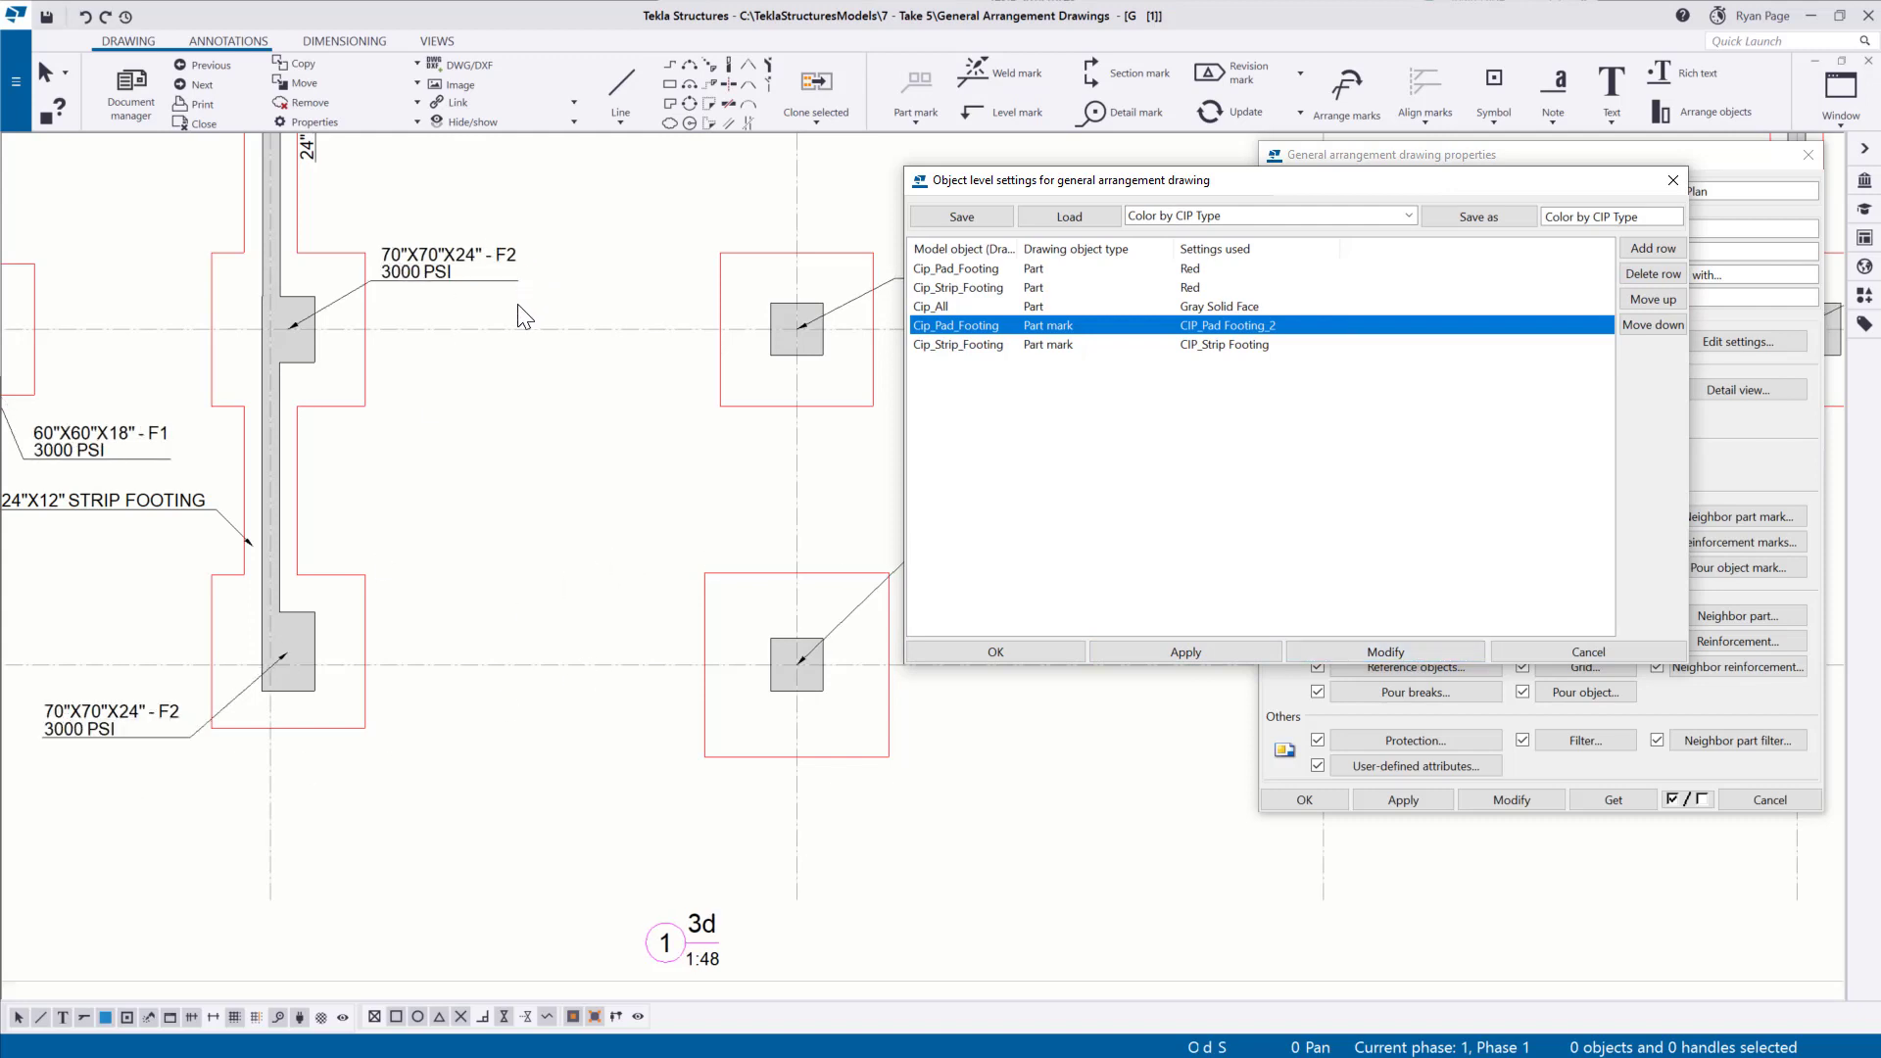
Temporarily revert the rule to the original CIP_Pad Footing setting to compare marks.
{"action": "left_click", "coordinate": [1236, 325]}
{"action": "left_click", "coordinate": [1332, 322]}
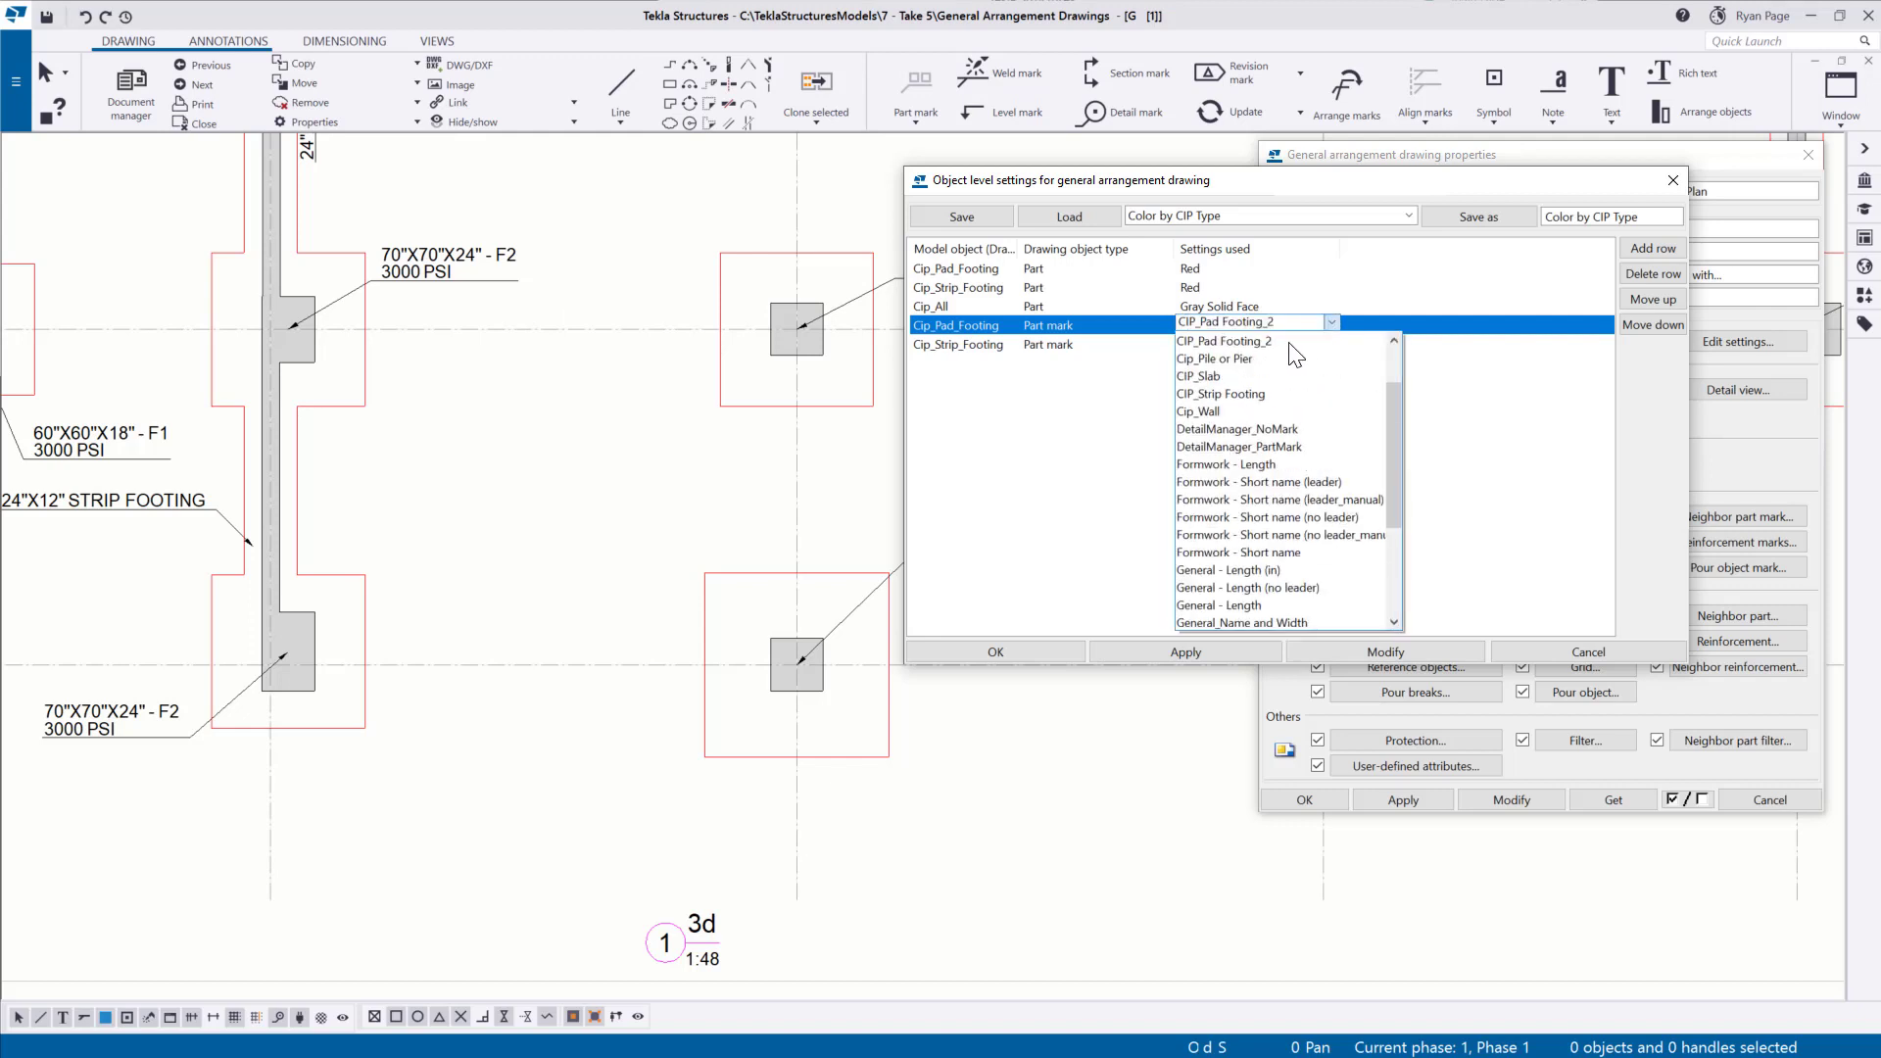
{"action": "scroll", "coordinate": [1278, 365], "scroll_direction": "up", "scroll_amount": 1}
{"action": "left_click", "coordinate": [1261, 375]}
{"action": "left_click", "coordinate": [1360, 653]}
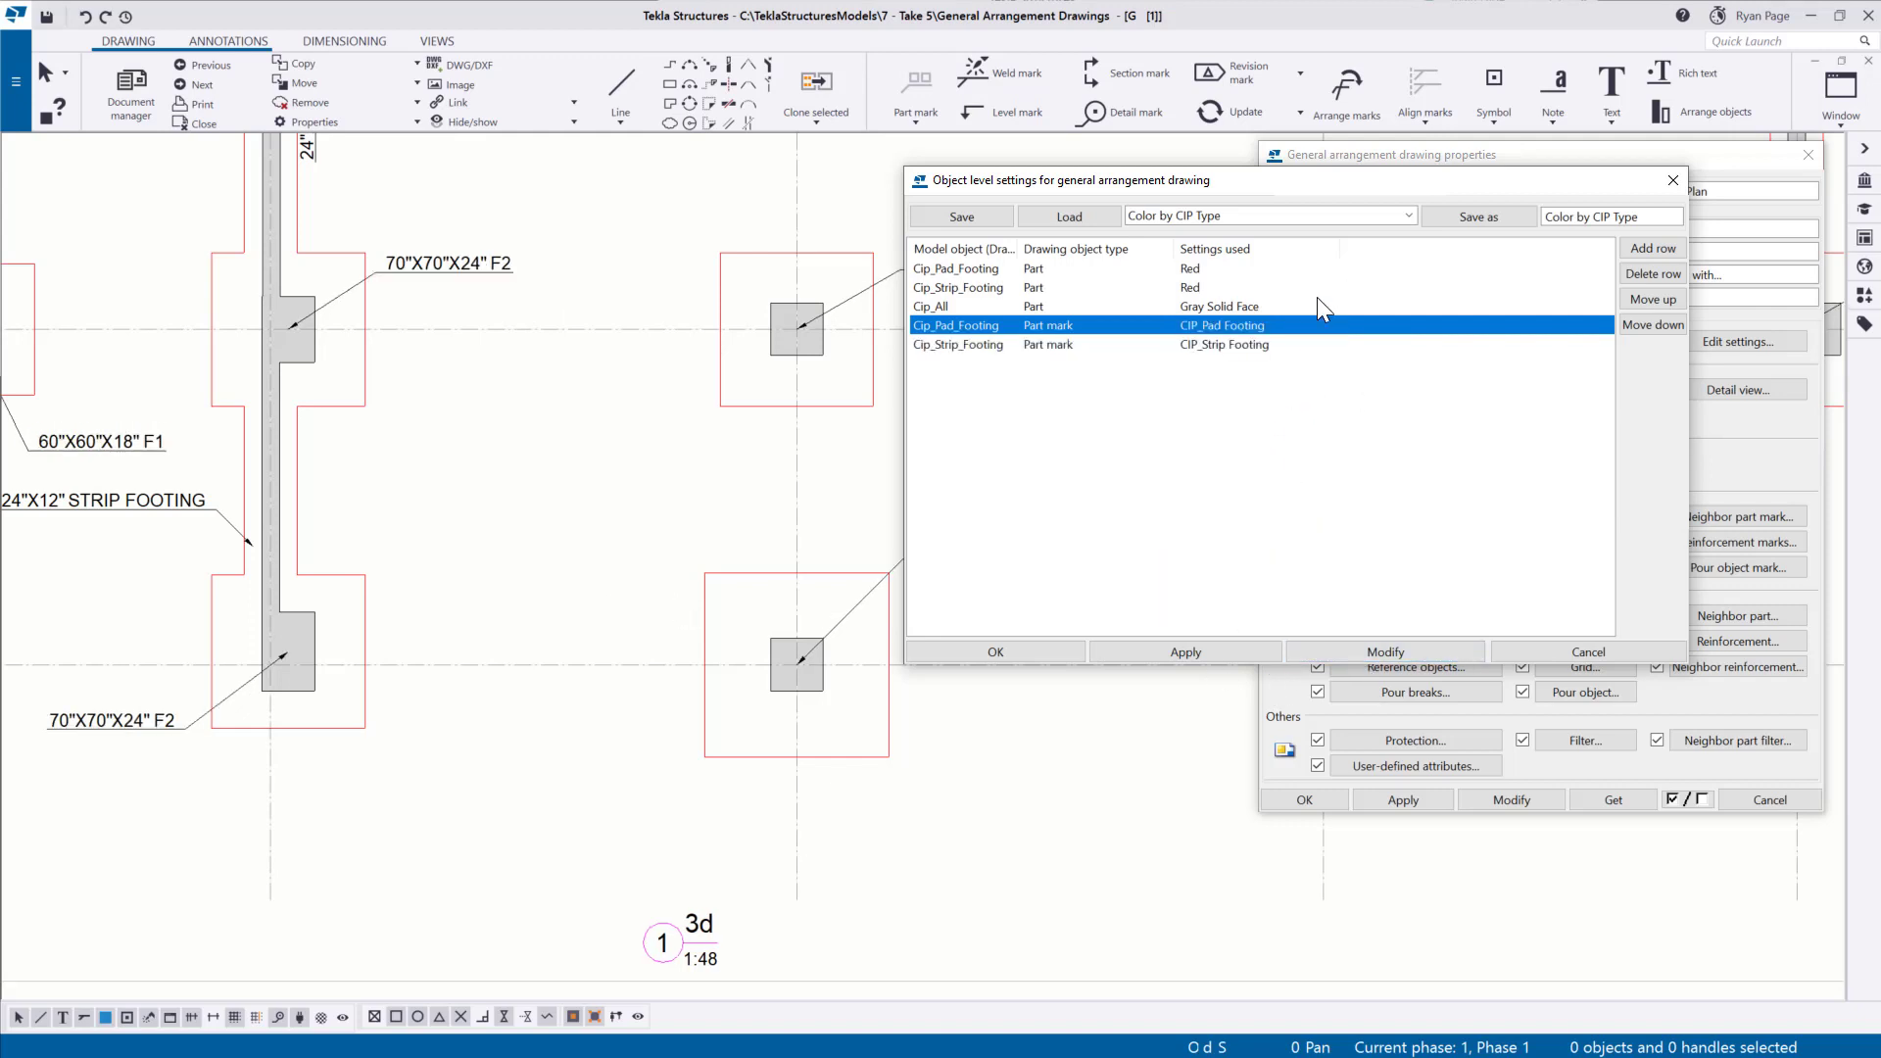
Reapply CIP_Pad Footing_2 to the pad footing rule and close the object level settings.
{"action": "left_click", "coordinate": [1280, 328]}
{"action": "left_click", "coordinate": [1331, 325]}
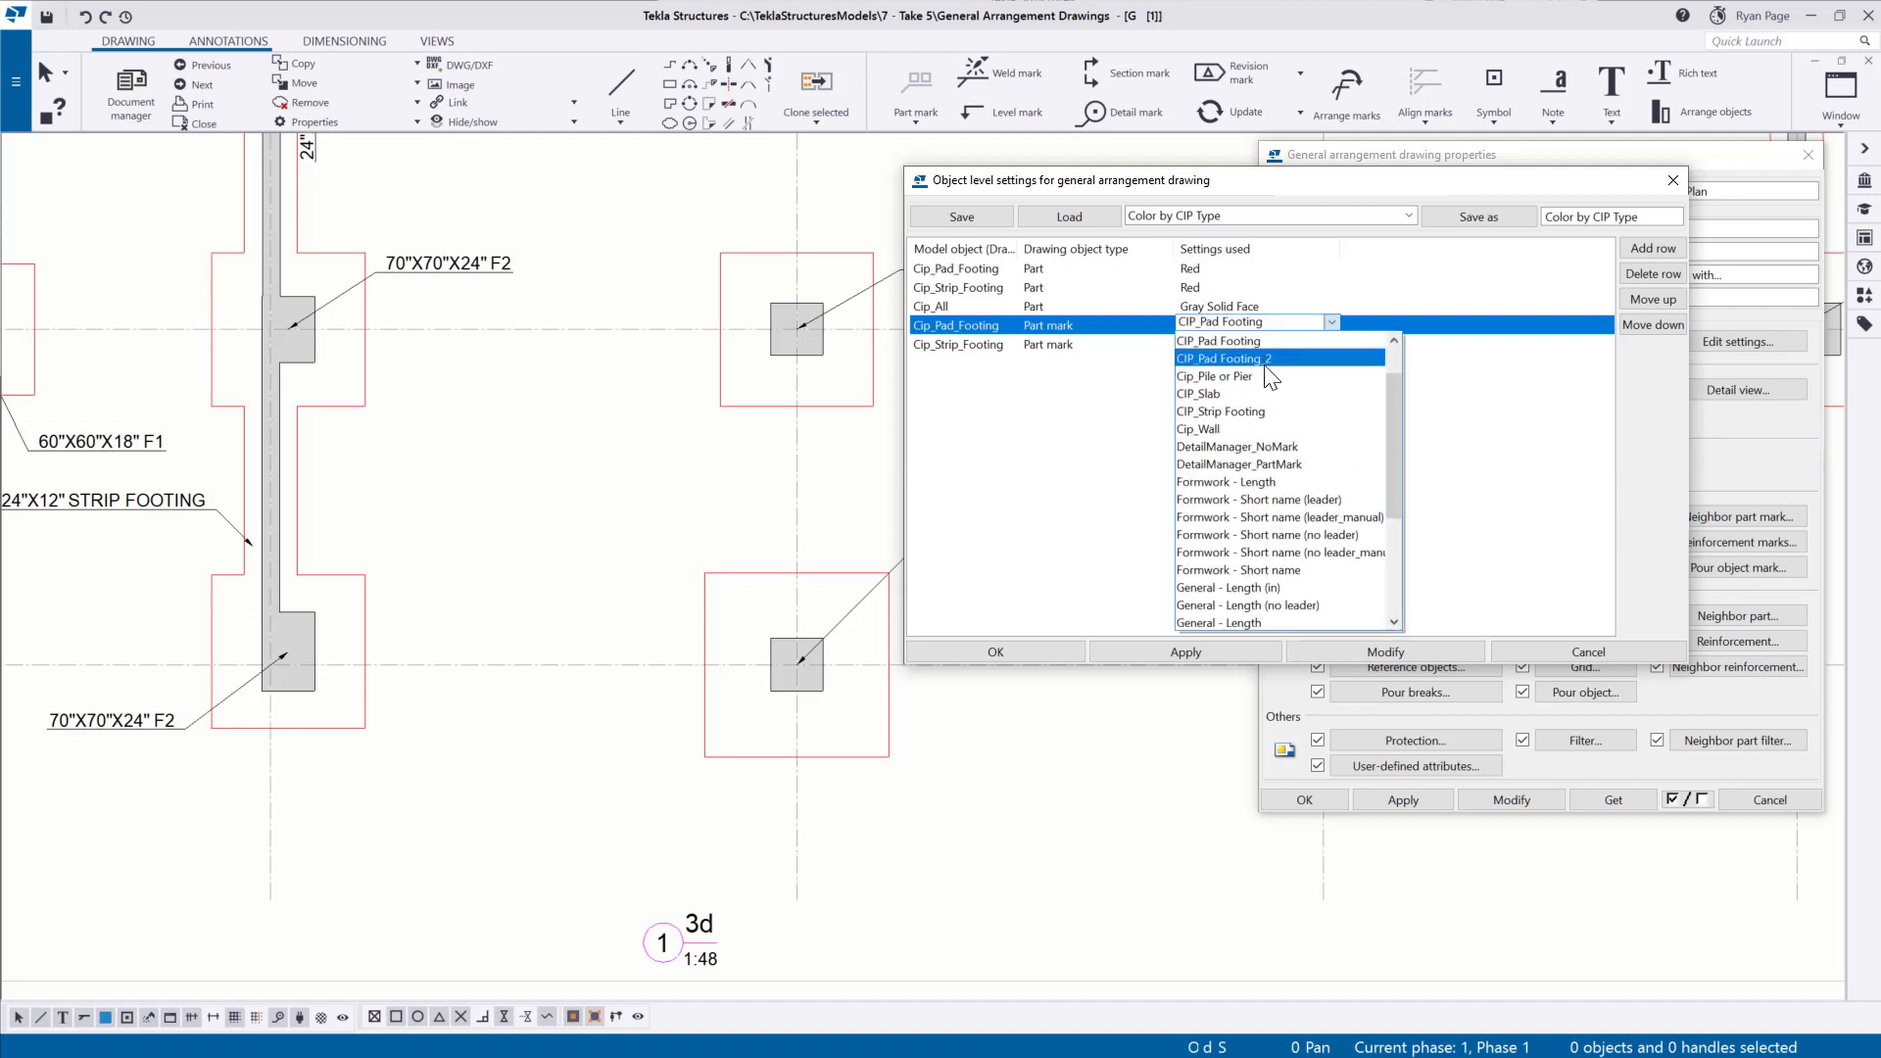
{"action": "left_click", "coordinate": [1276, 374]}
{"action": "left_click", "coordinate": [1386, 652]}
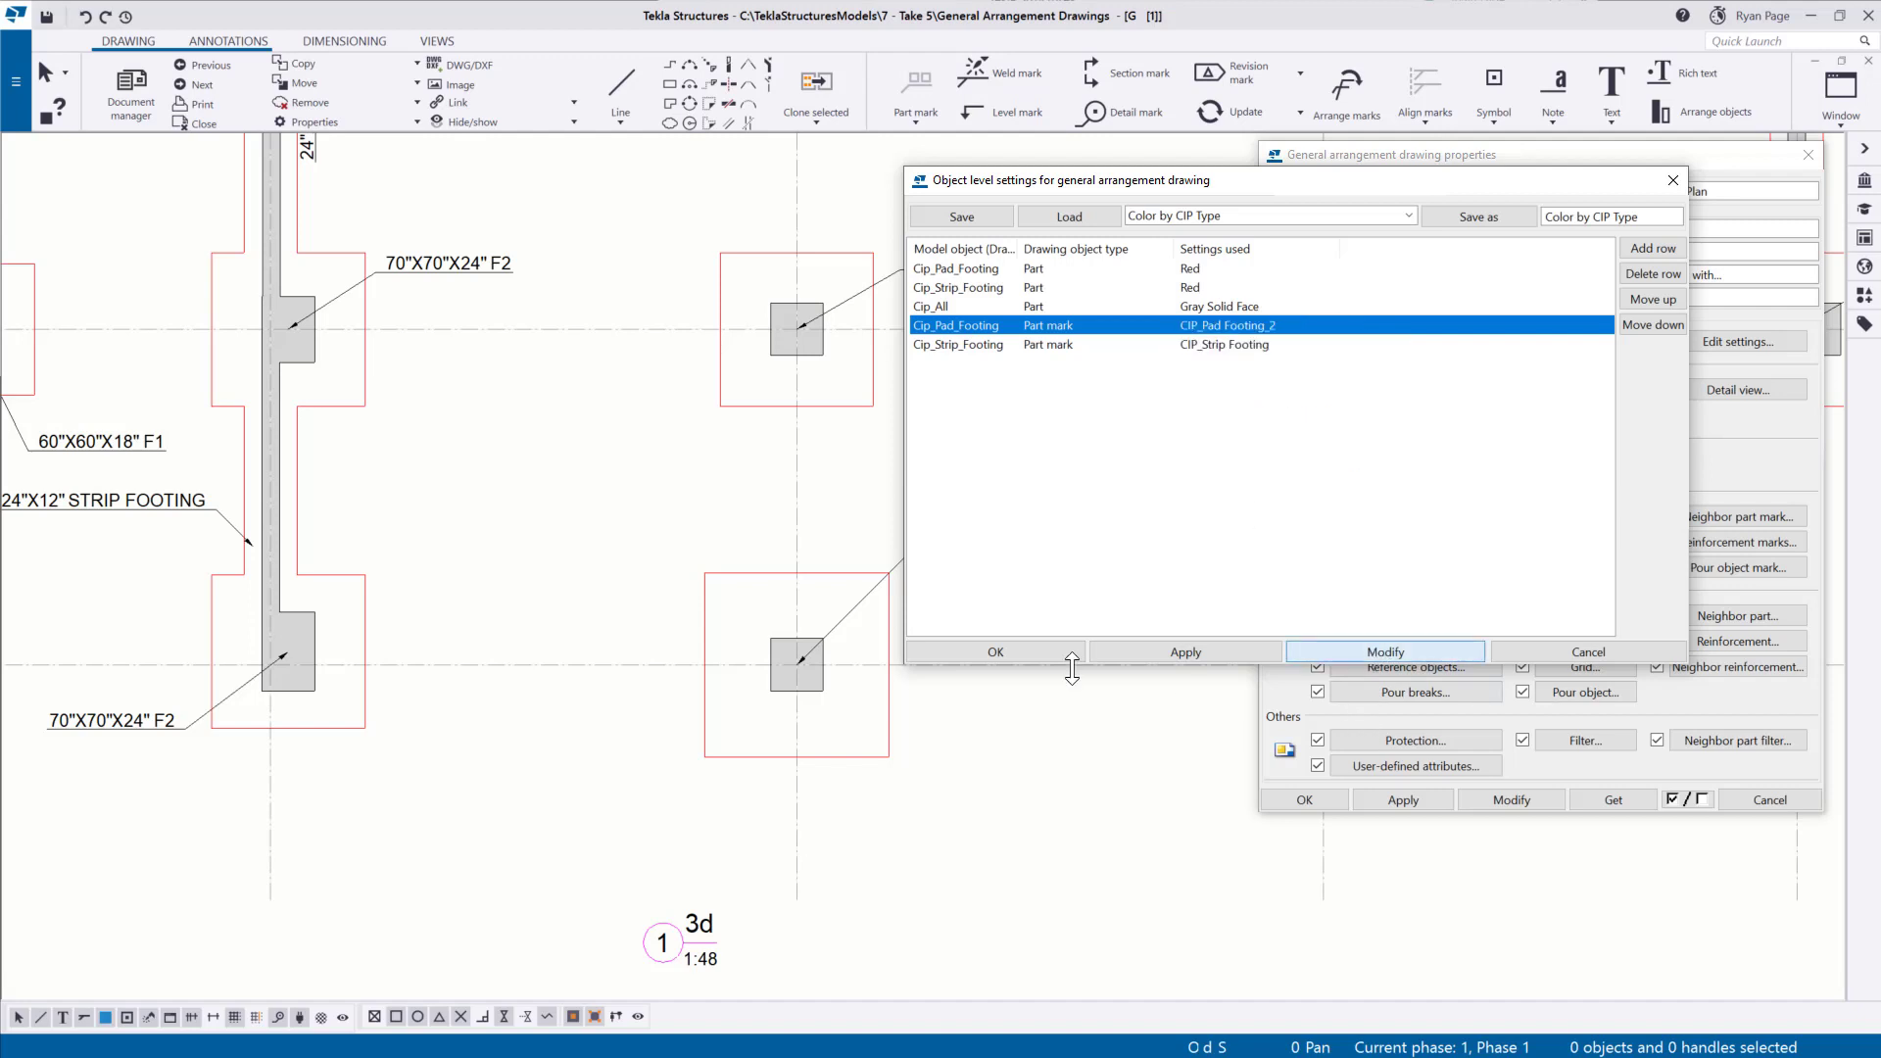
{"action": "left_click", "coordinate": [994, 649]}
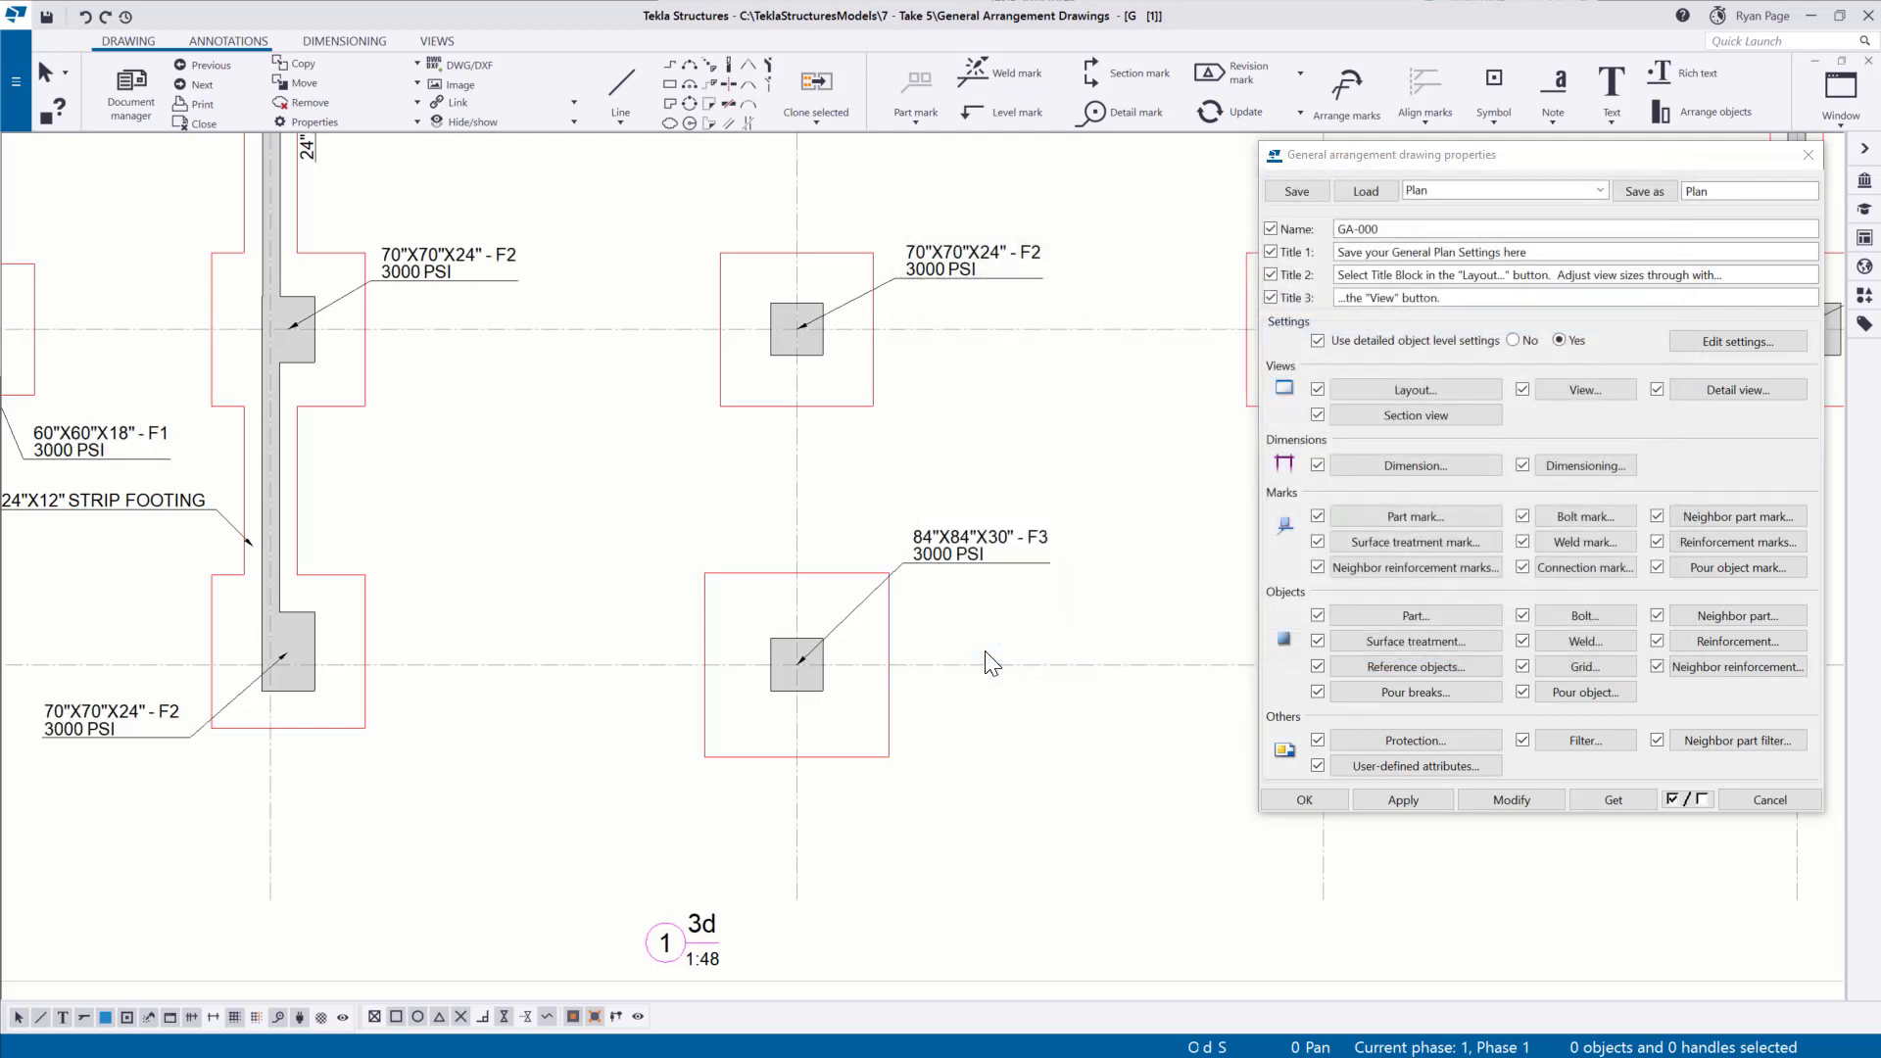
Review the part mark's visibility, frame type and leader line options on the General tab.
{"action": "left_click", "coordinate": [1436, 515]}
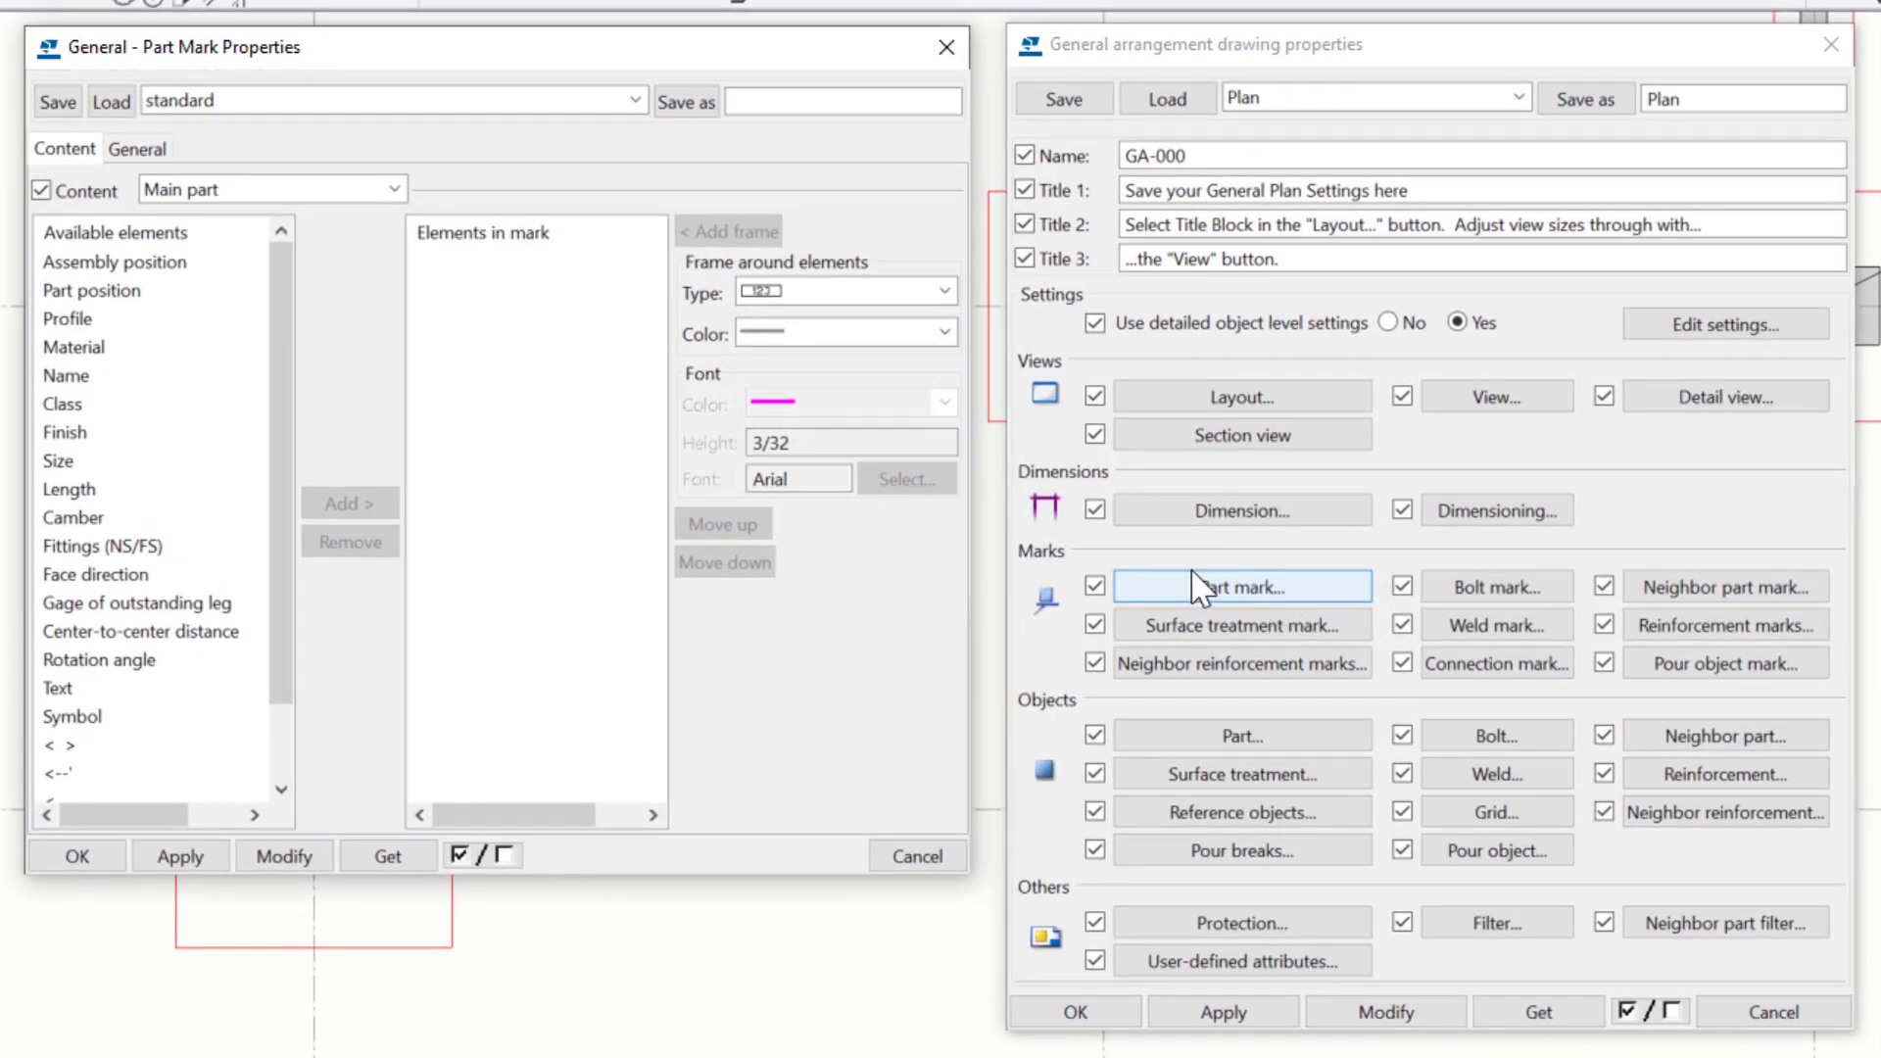
{"action": "left_click", "coordinate": [137, 150]}
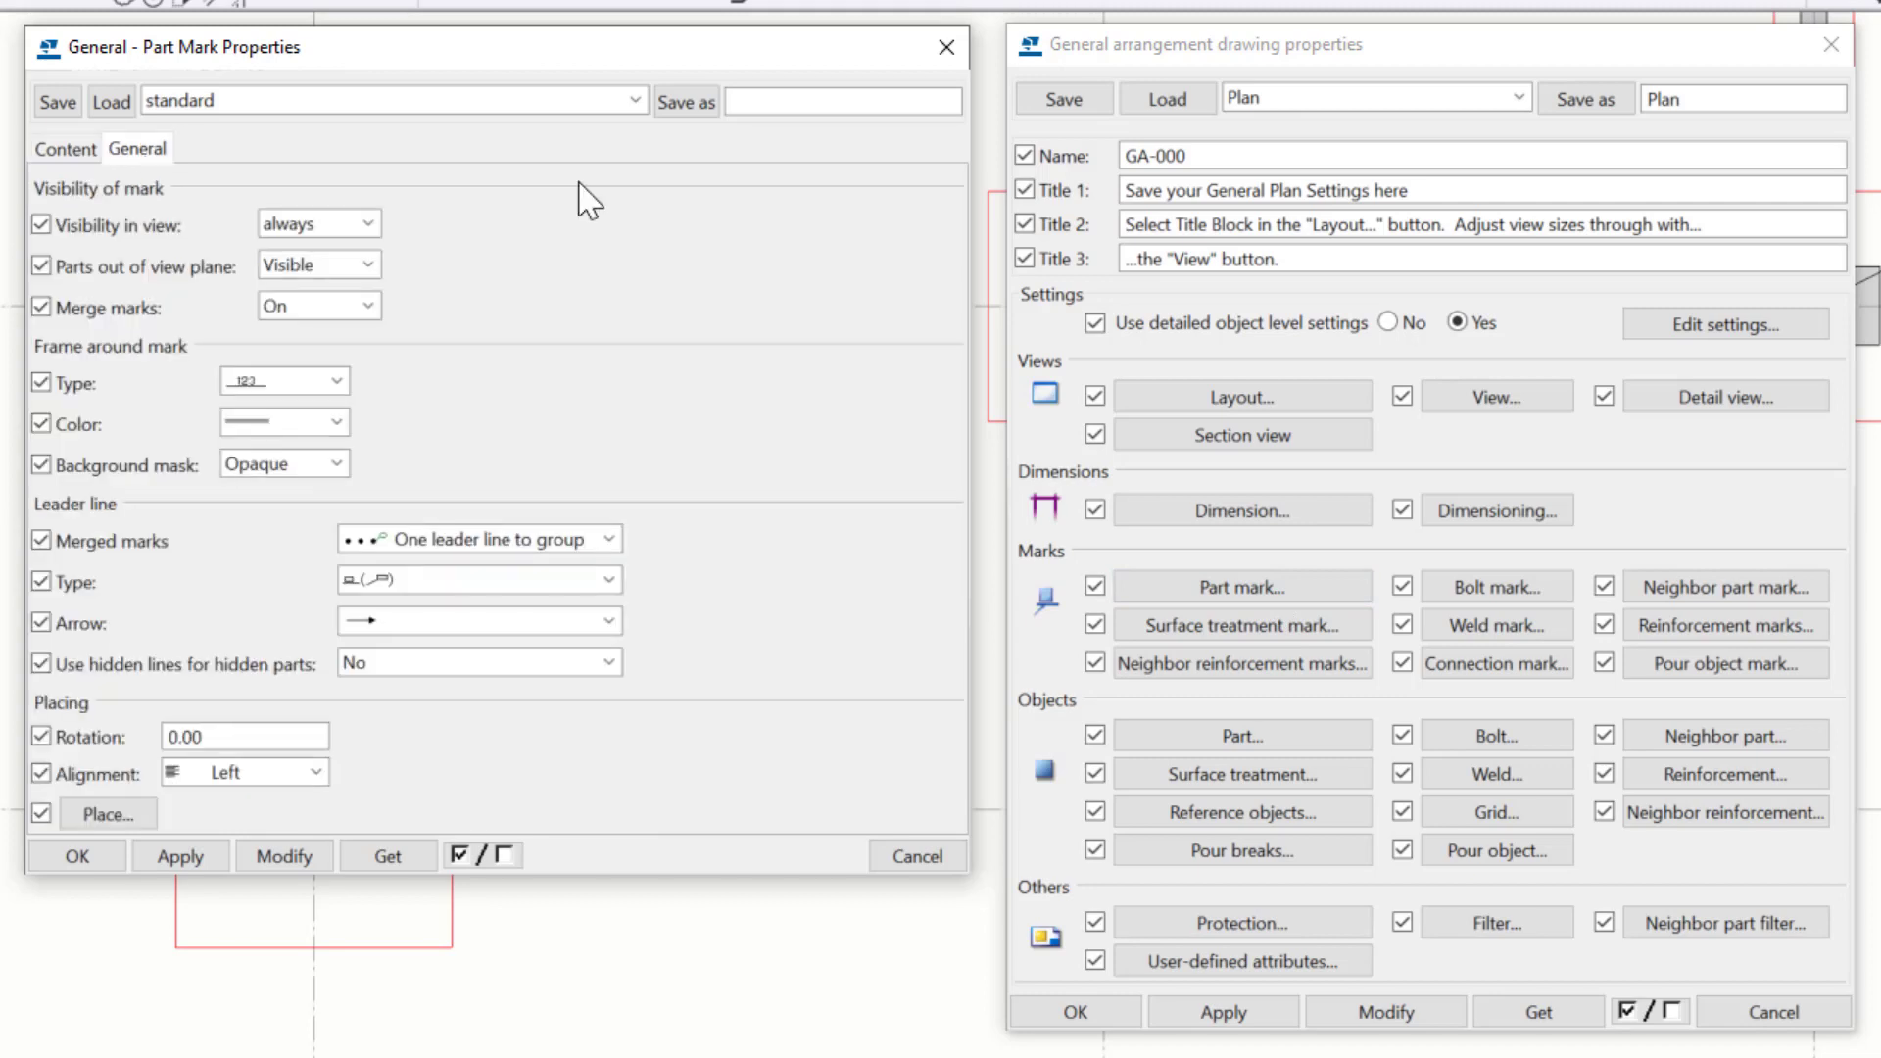
{"action": "left_click", "coordinate": [368, 224]}
{"action": "left_click", "coordinate": [372, 224]}
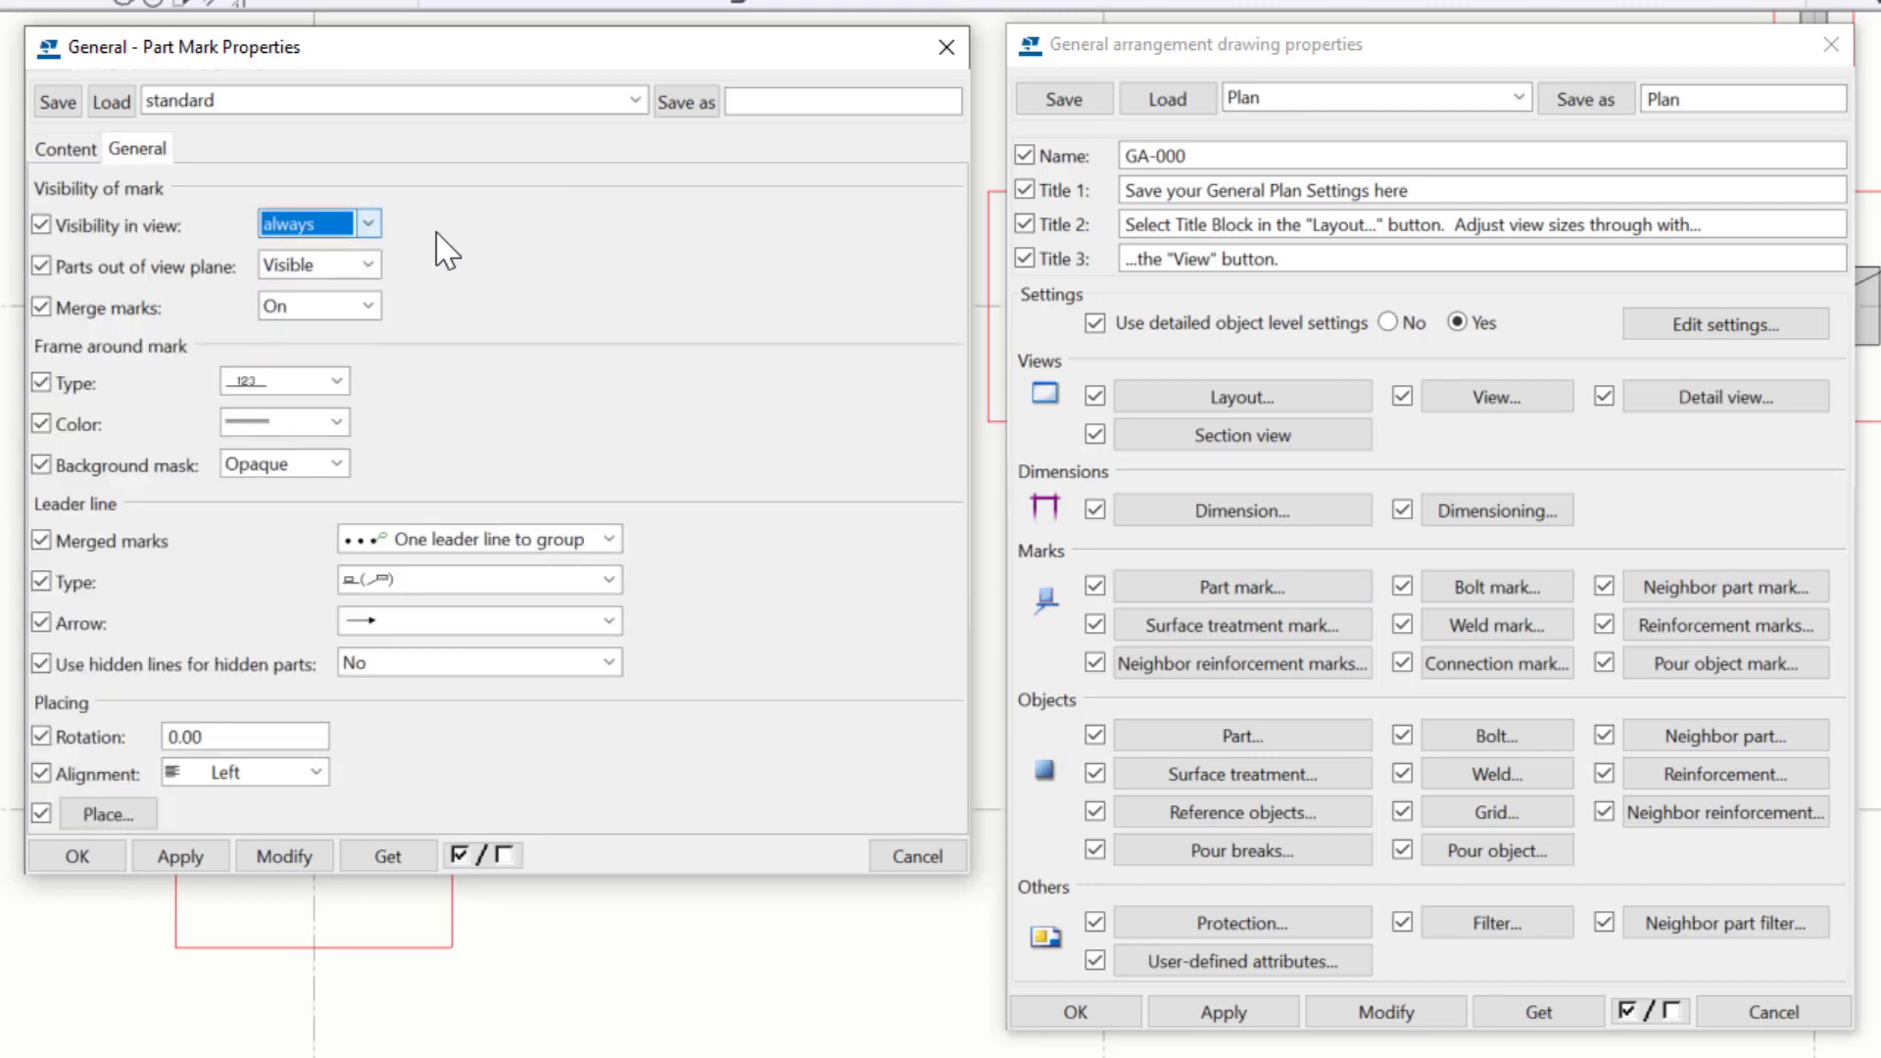
{"action": "left_click", "coordinate": [336, 380]}
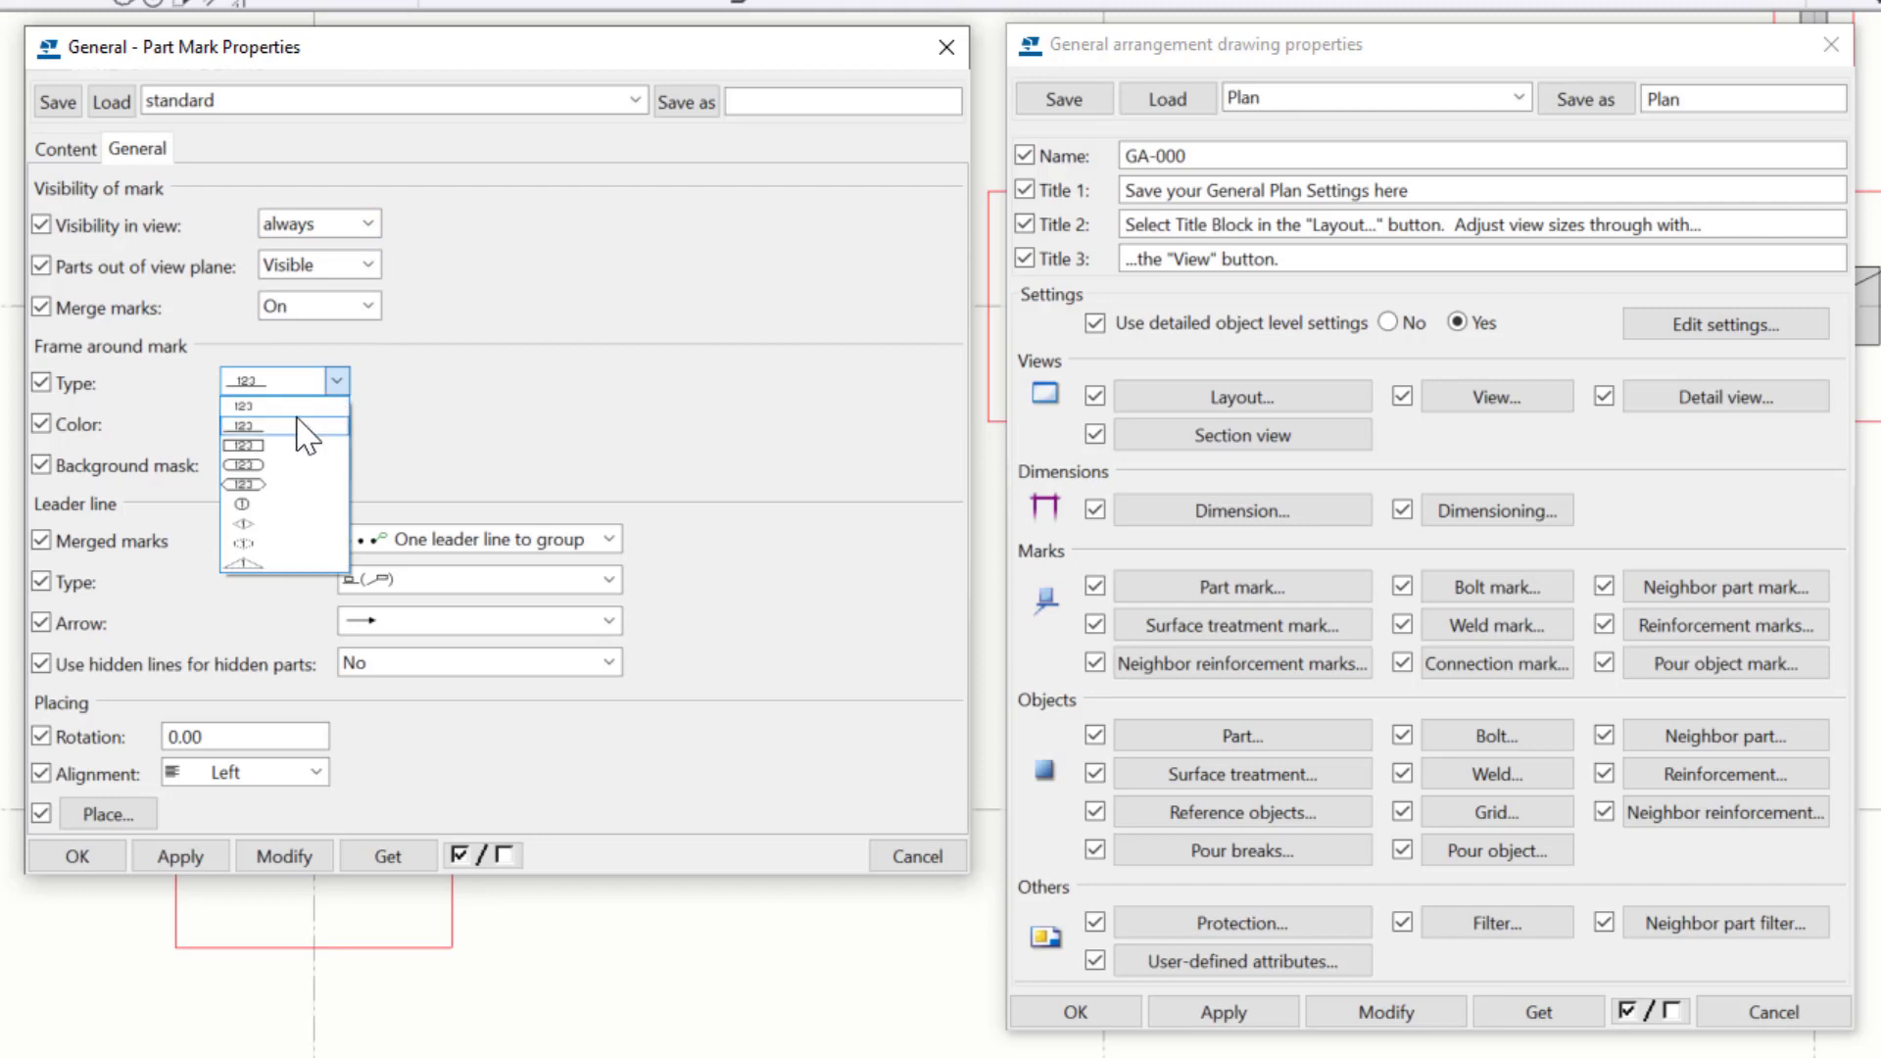
{"action": "left_click", "coordinate": [300, 406]}
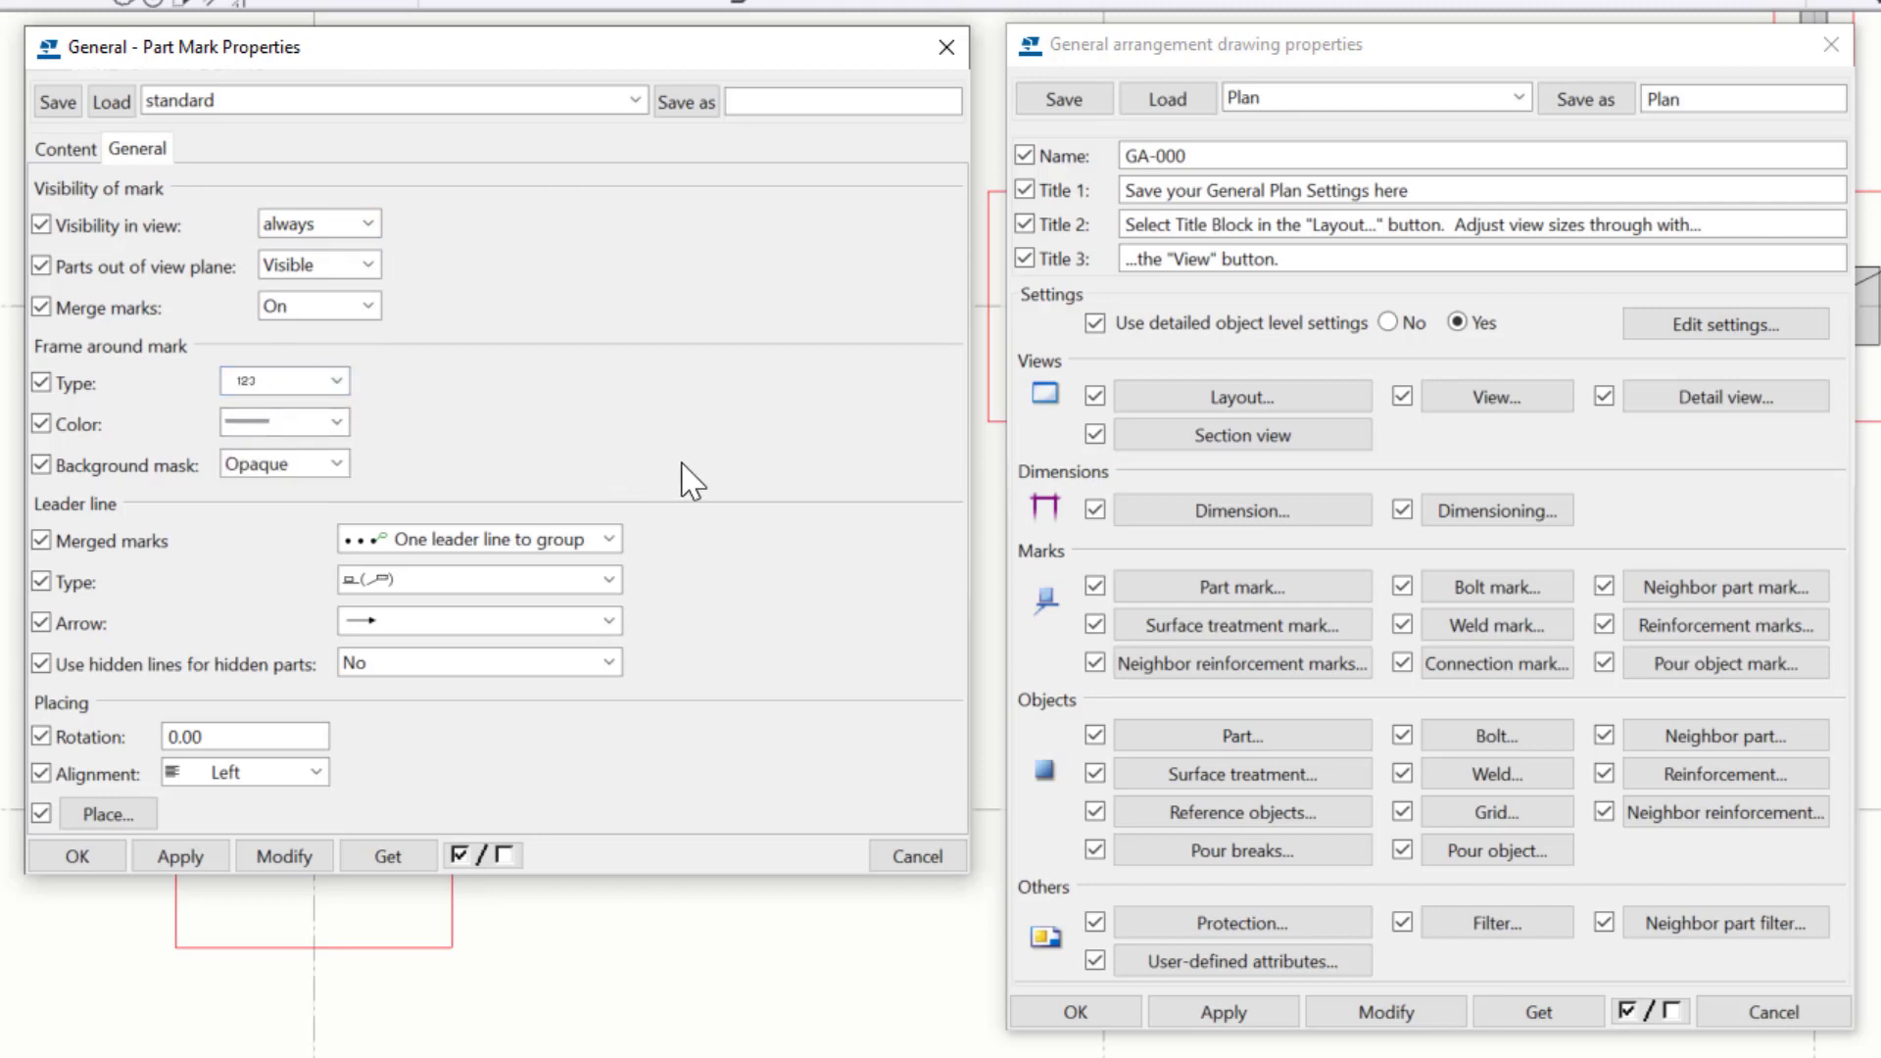
{"action": "left_click", "coordinate": [608, 583]}
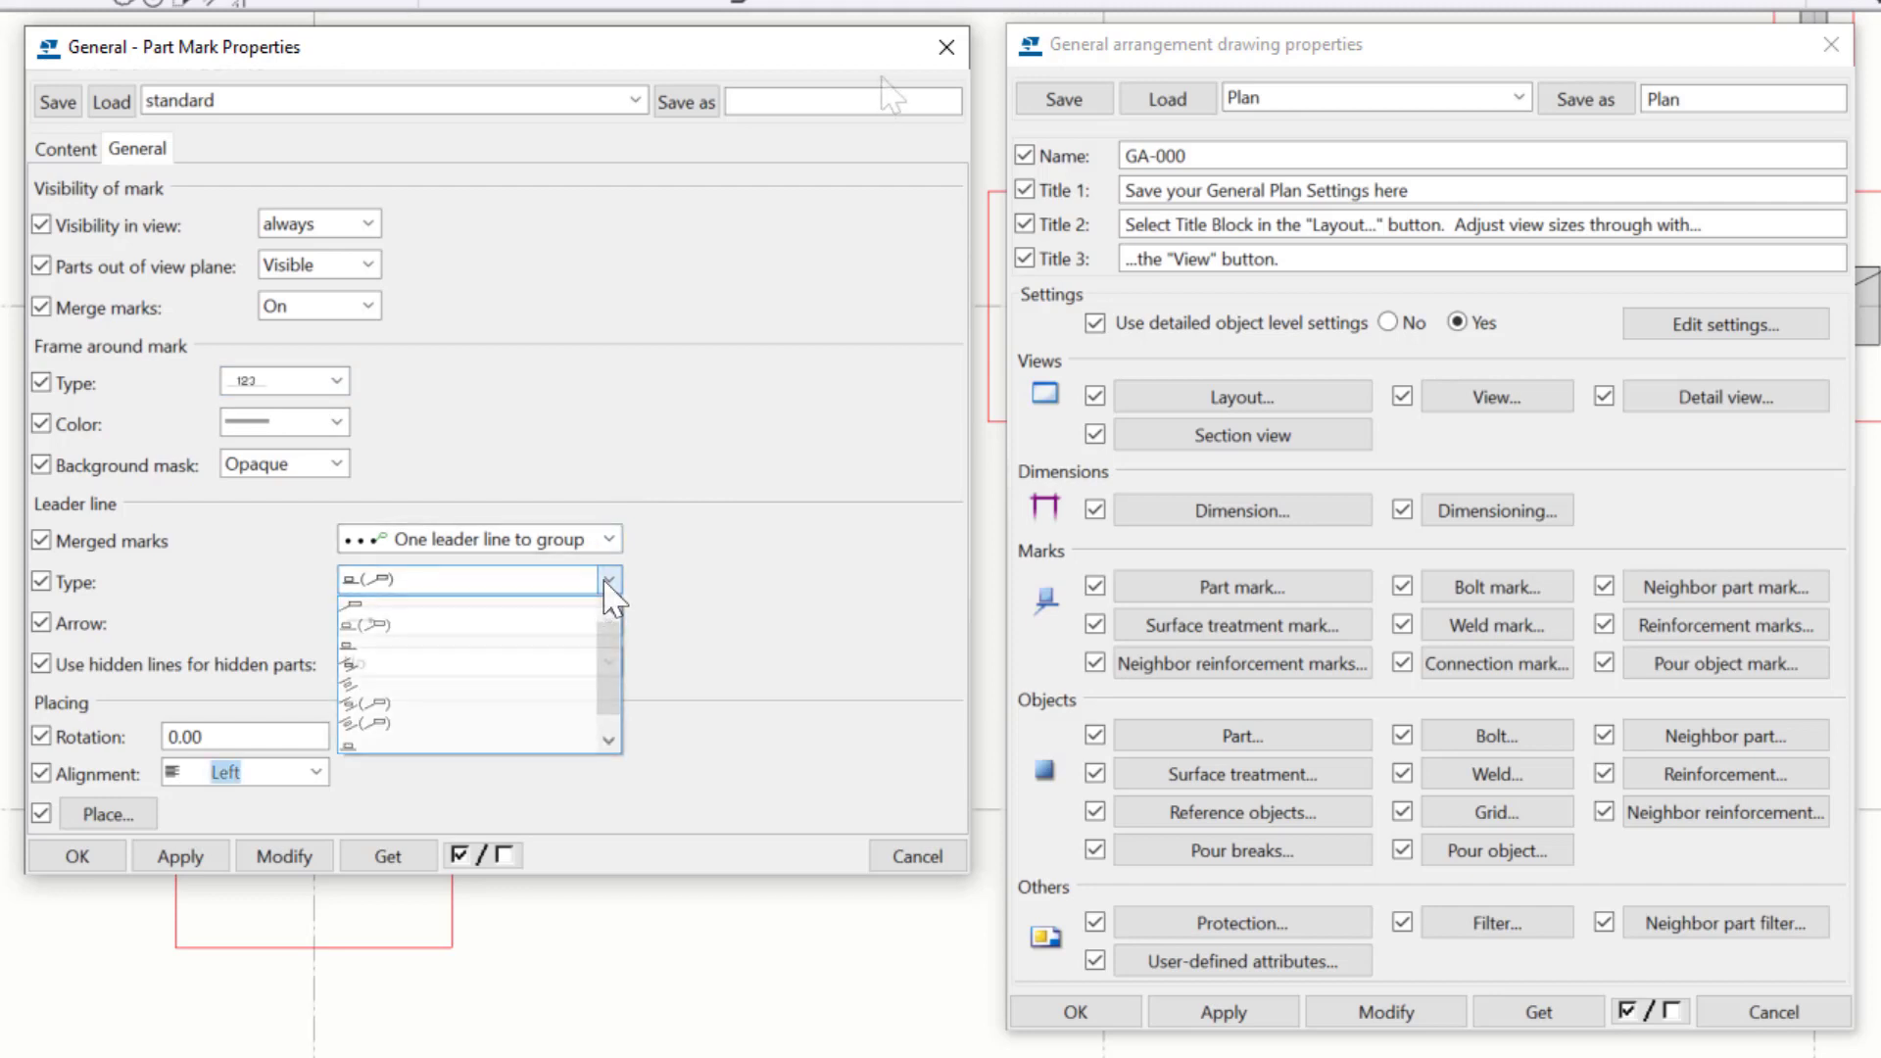
{"action": "left_click", "coordinate": [608, 582]}
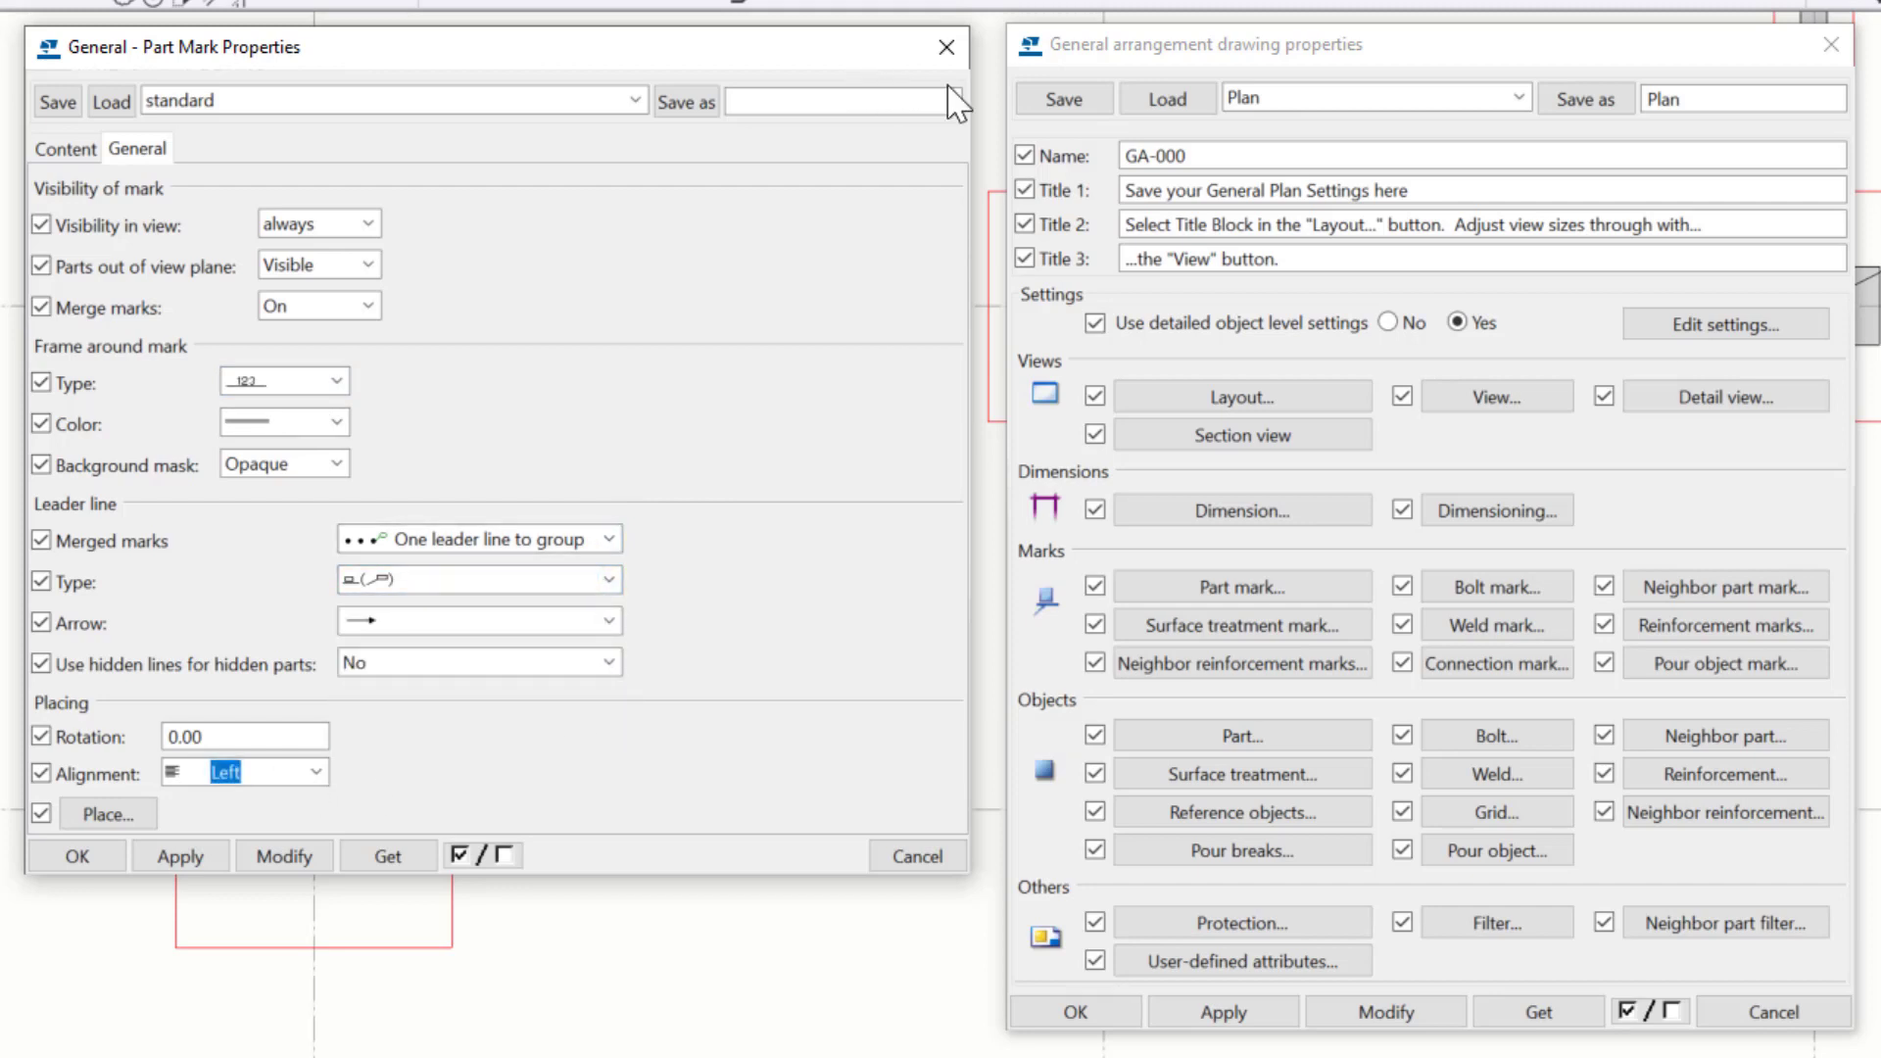
Inspect the Pour Object Mark General and Material-only Content tabs, returning Part Mark Properties to Content.
{"action": "left_click", "coordinate": [1683, 668]}
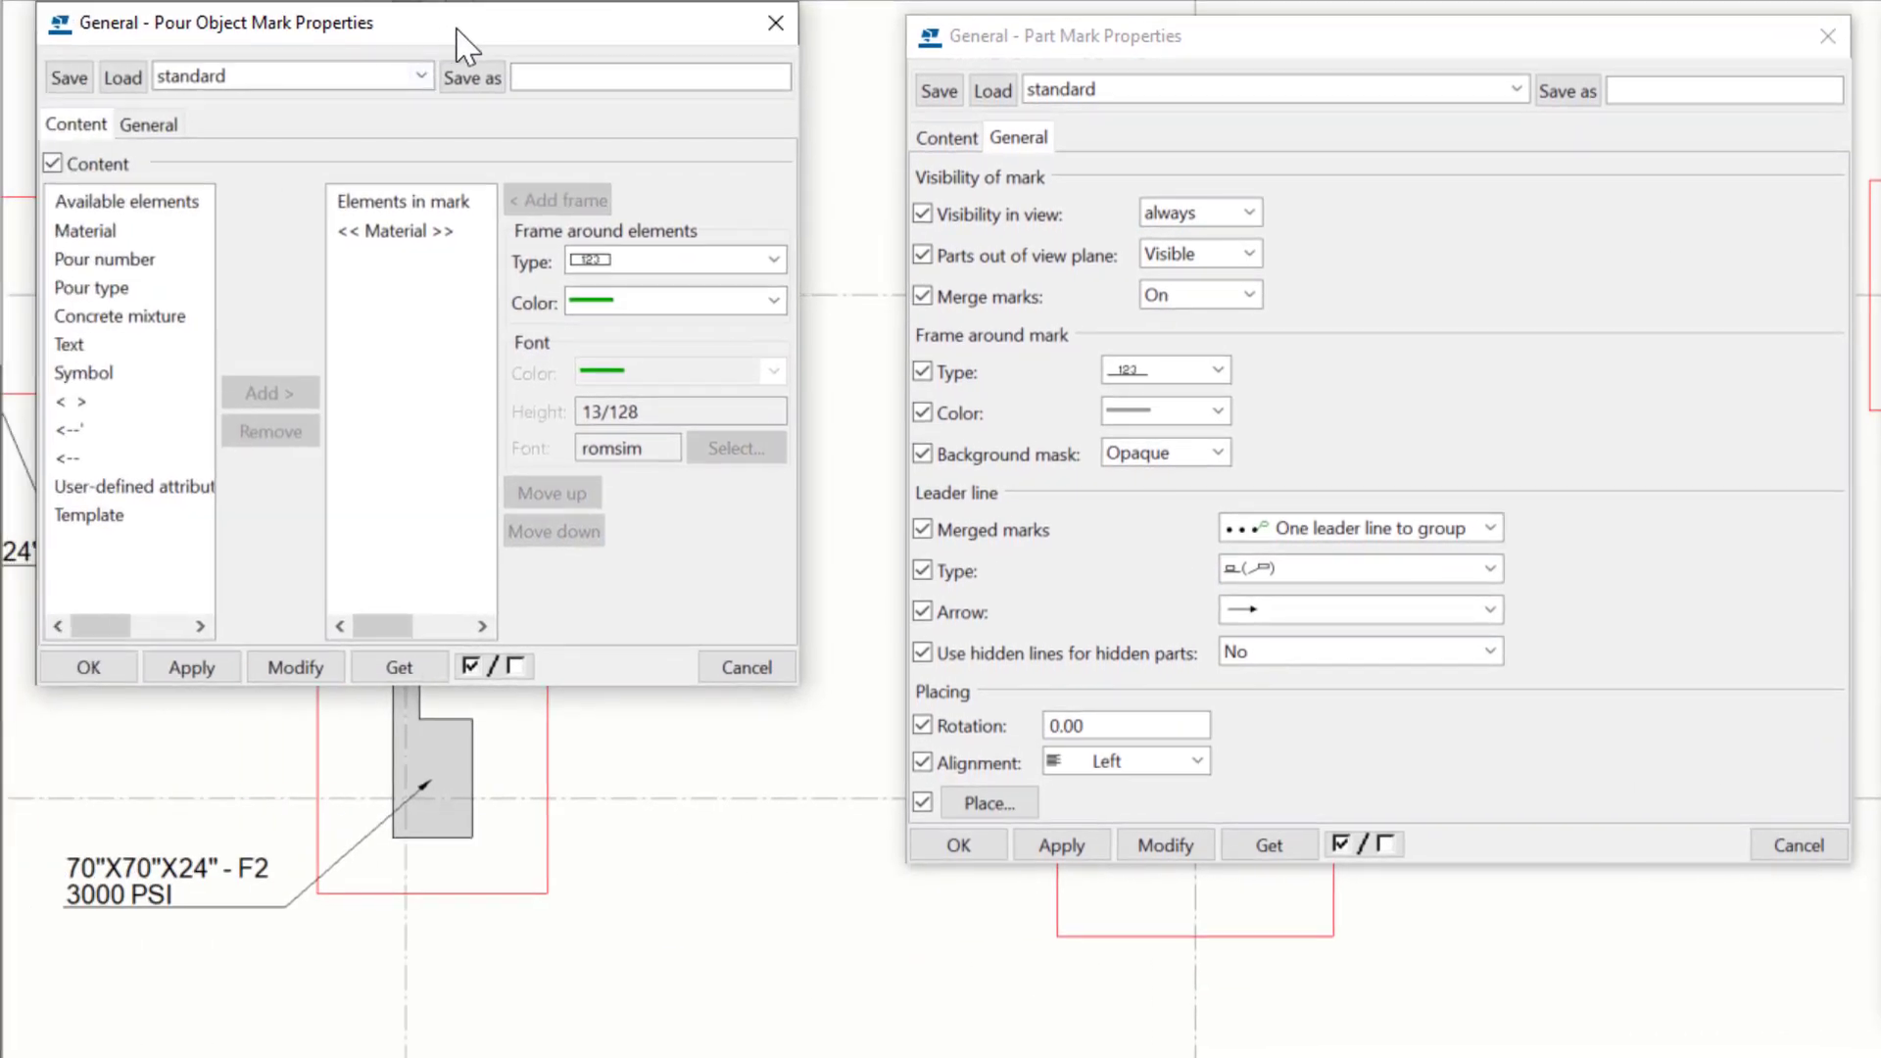
{"action": "left_click_drag", "start_coordinate": [454, 33], "coordinate": [502, 32]}
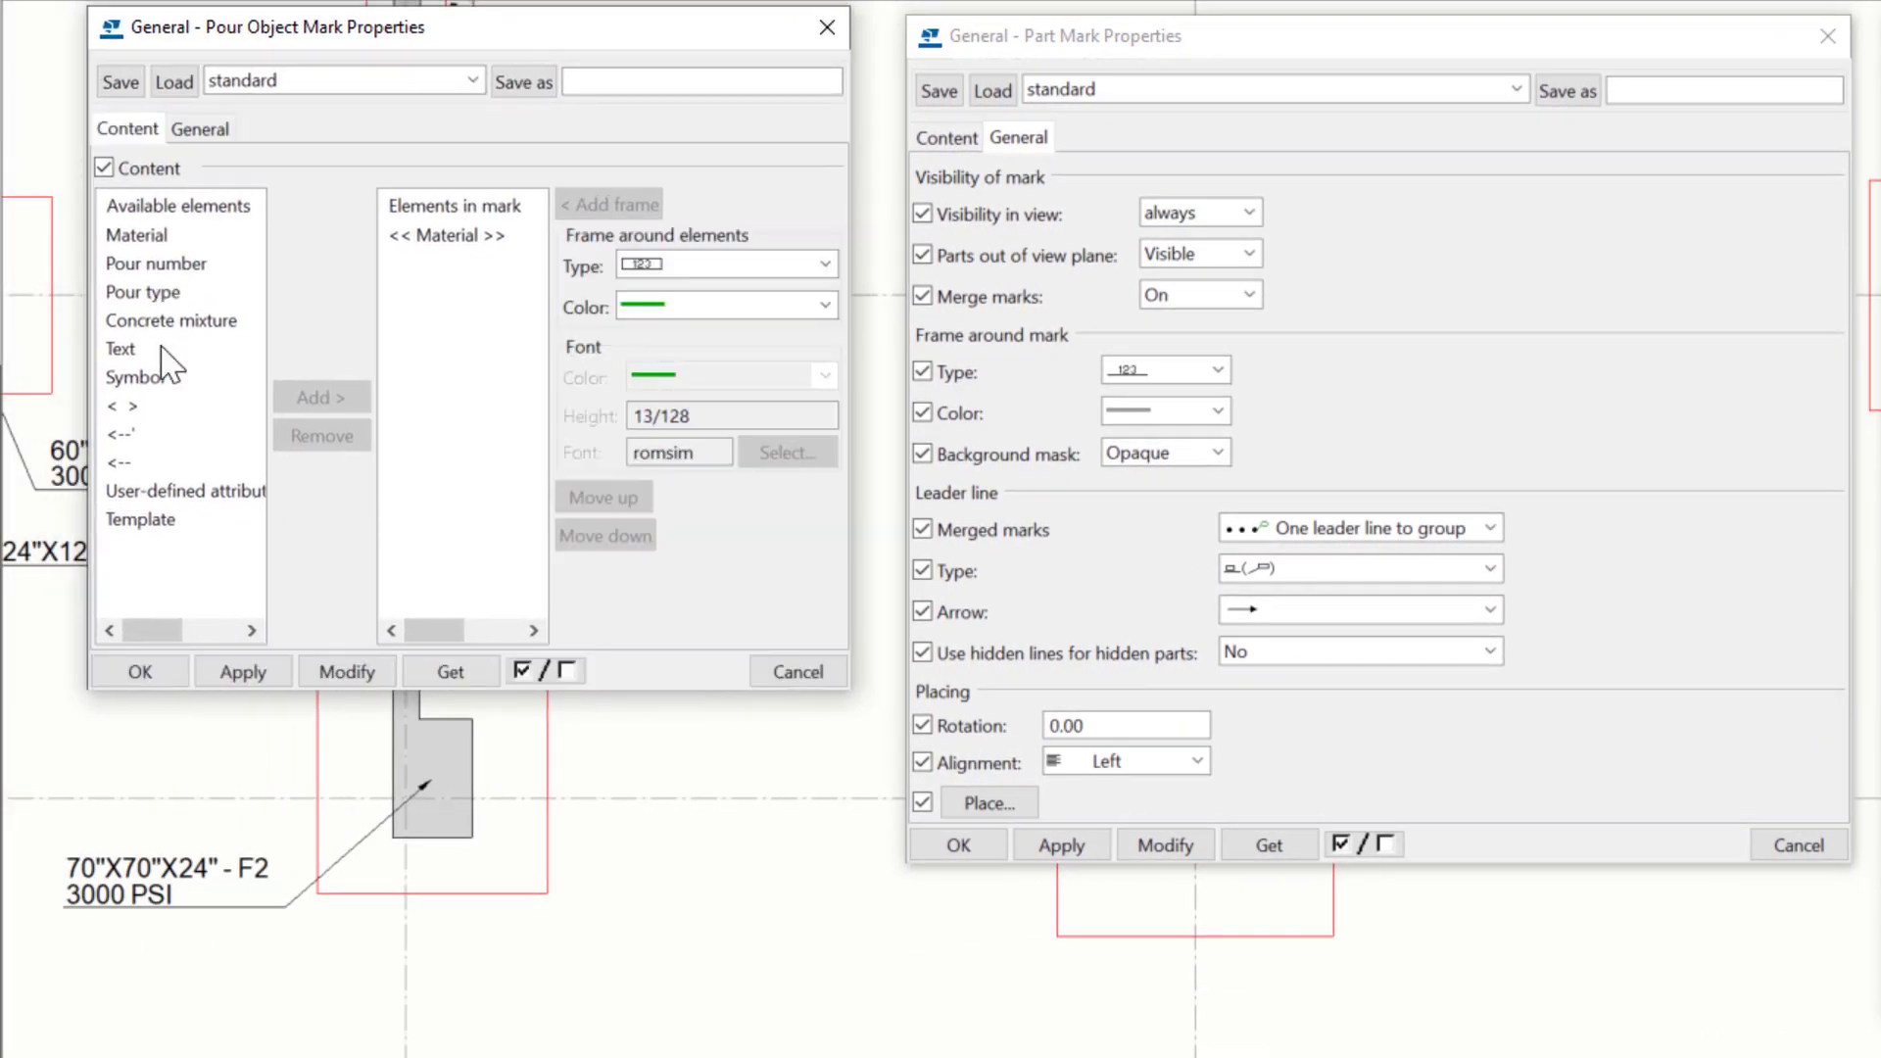
{"action": "left_click", "coordinate": [202, 128]}
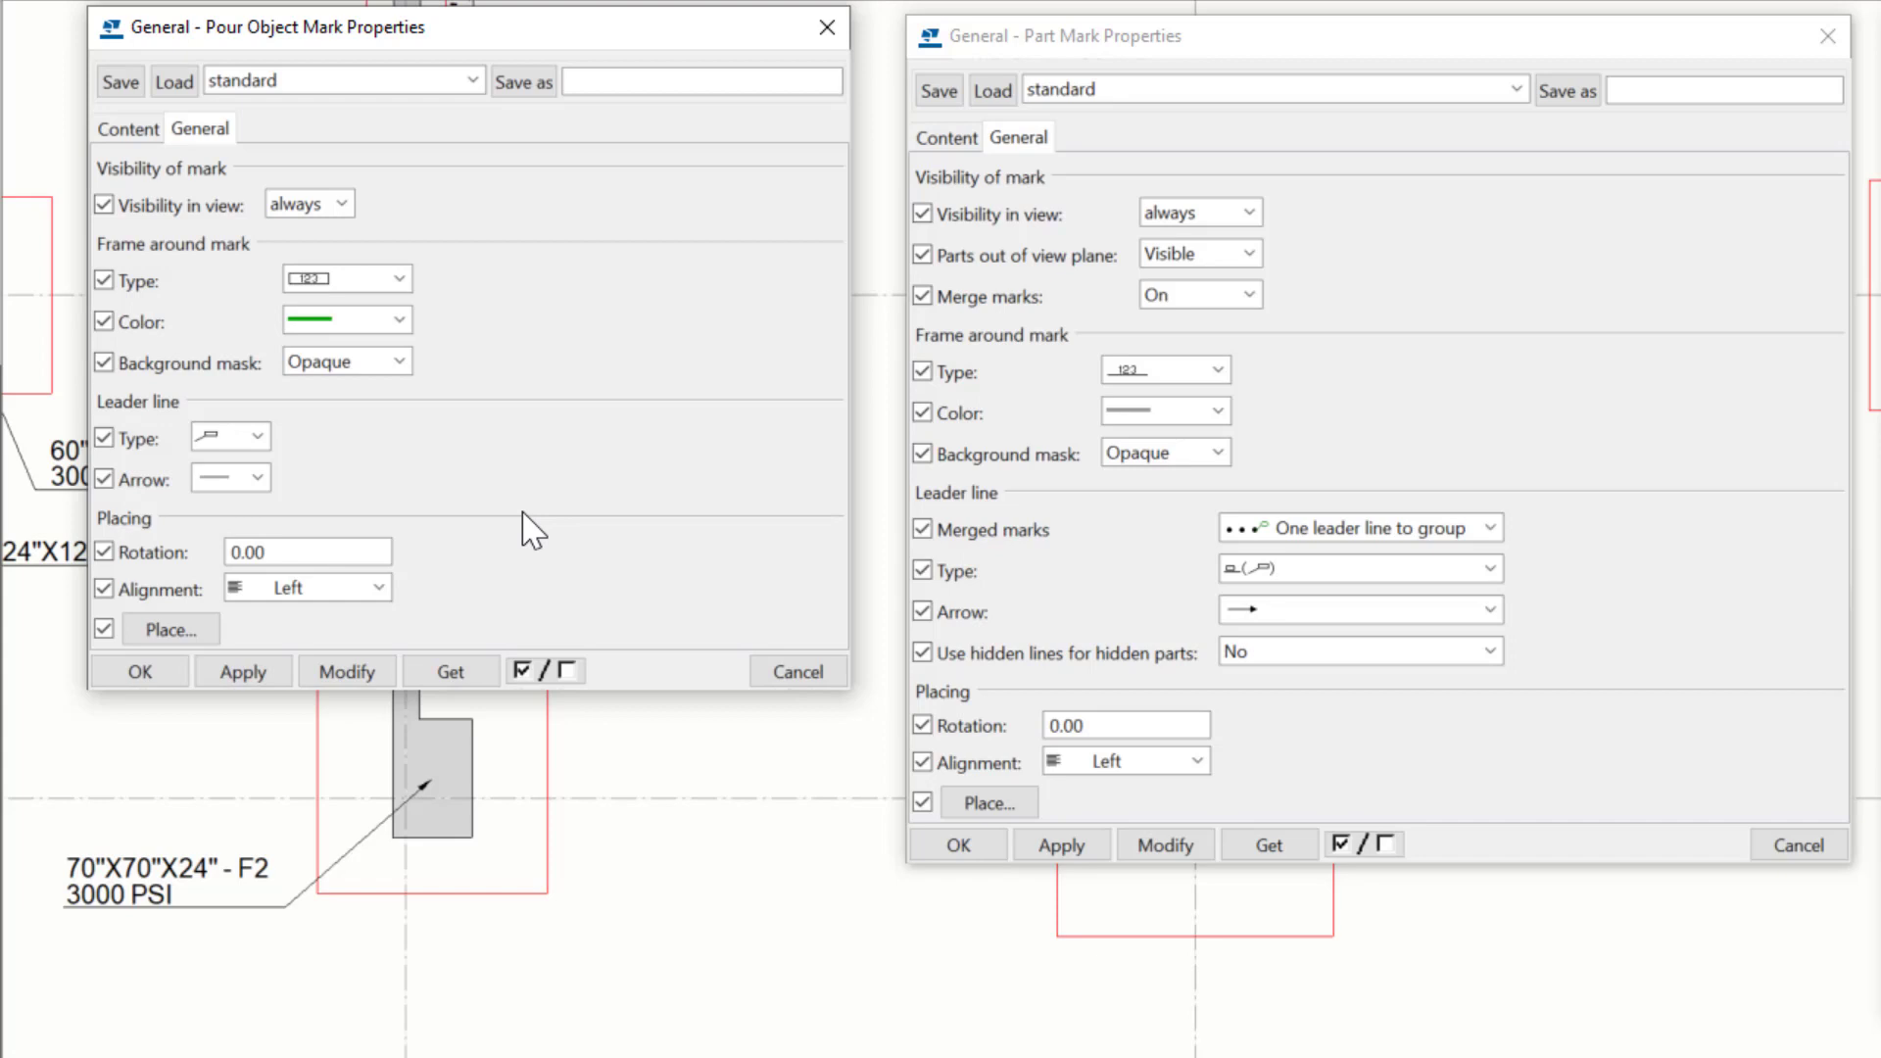
{"action": "left_click", "coordinate": [932, 137]}
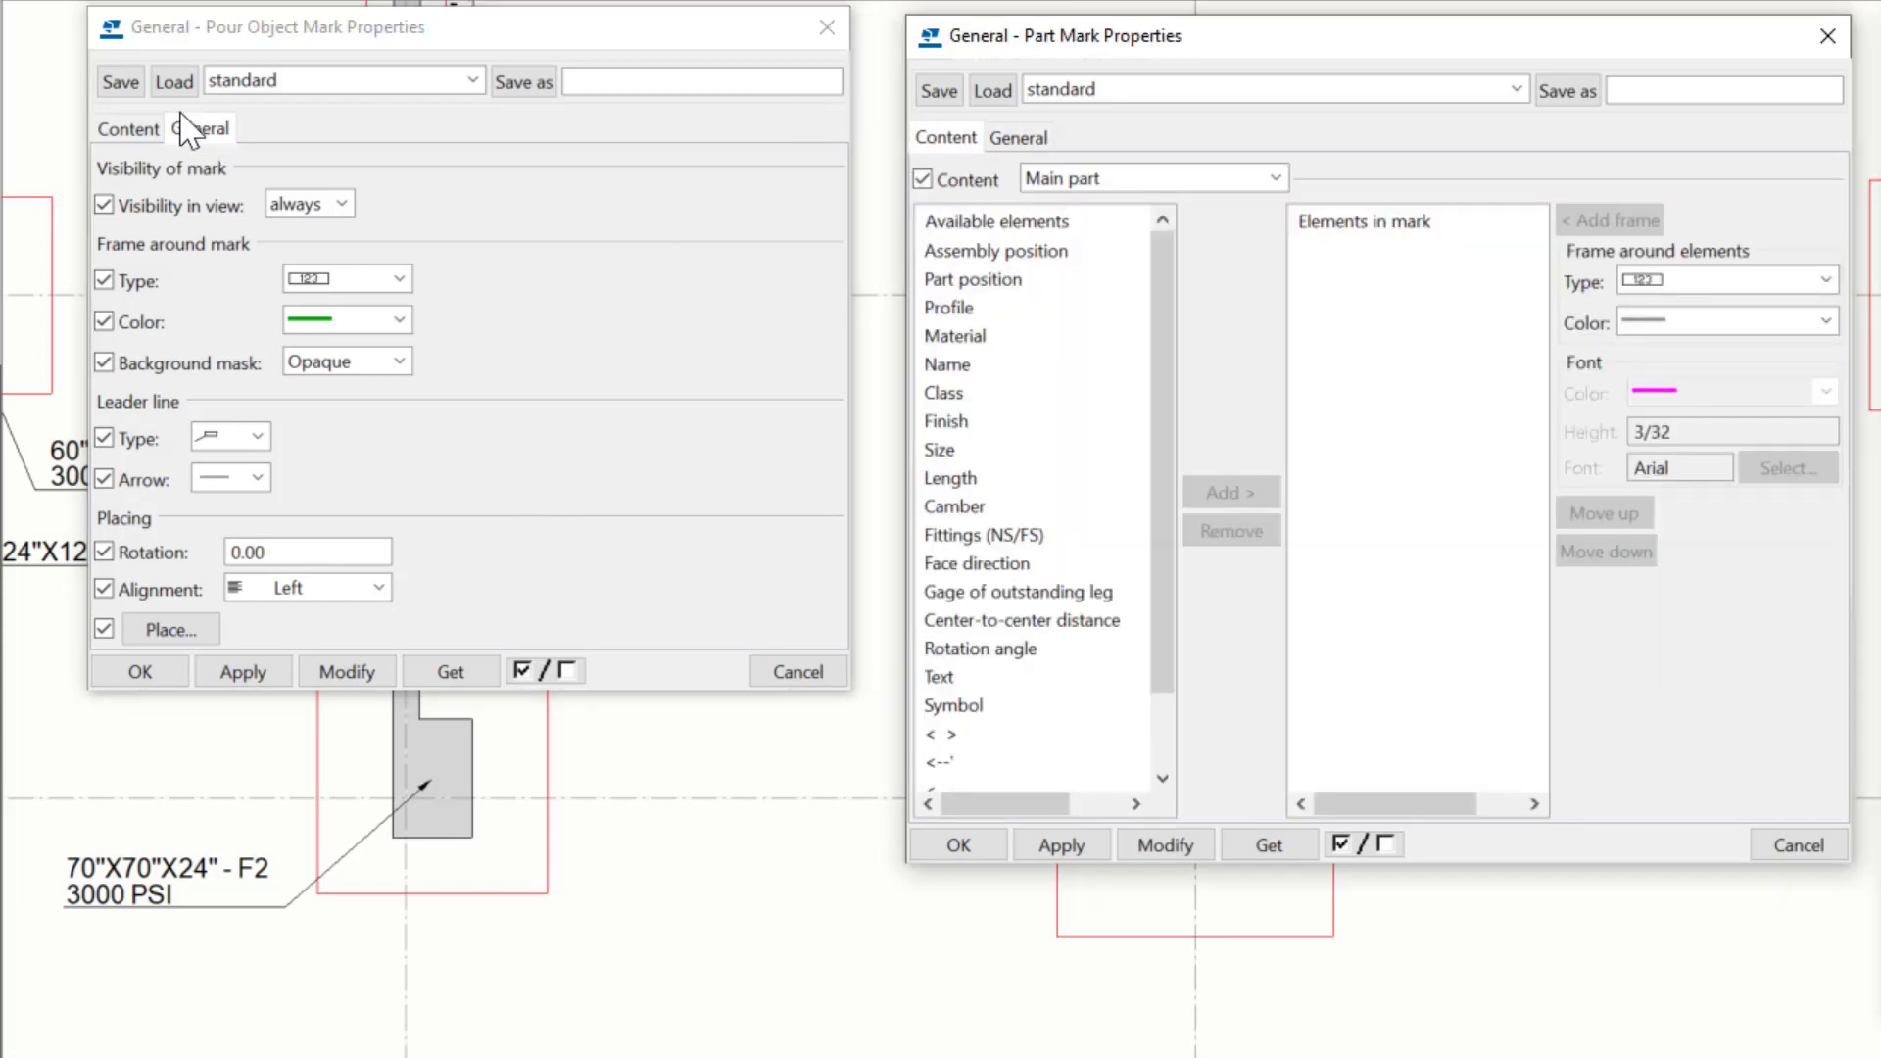
{"action": "left_click", "coordinate": [135, 131]}
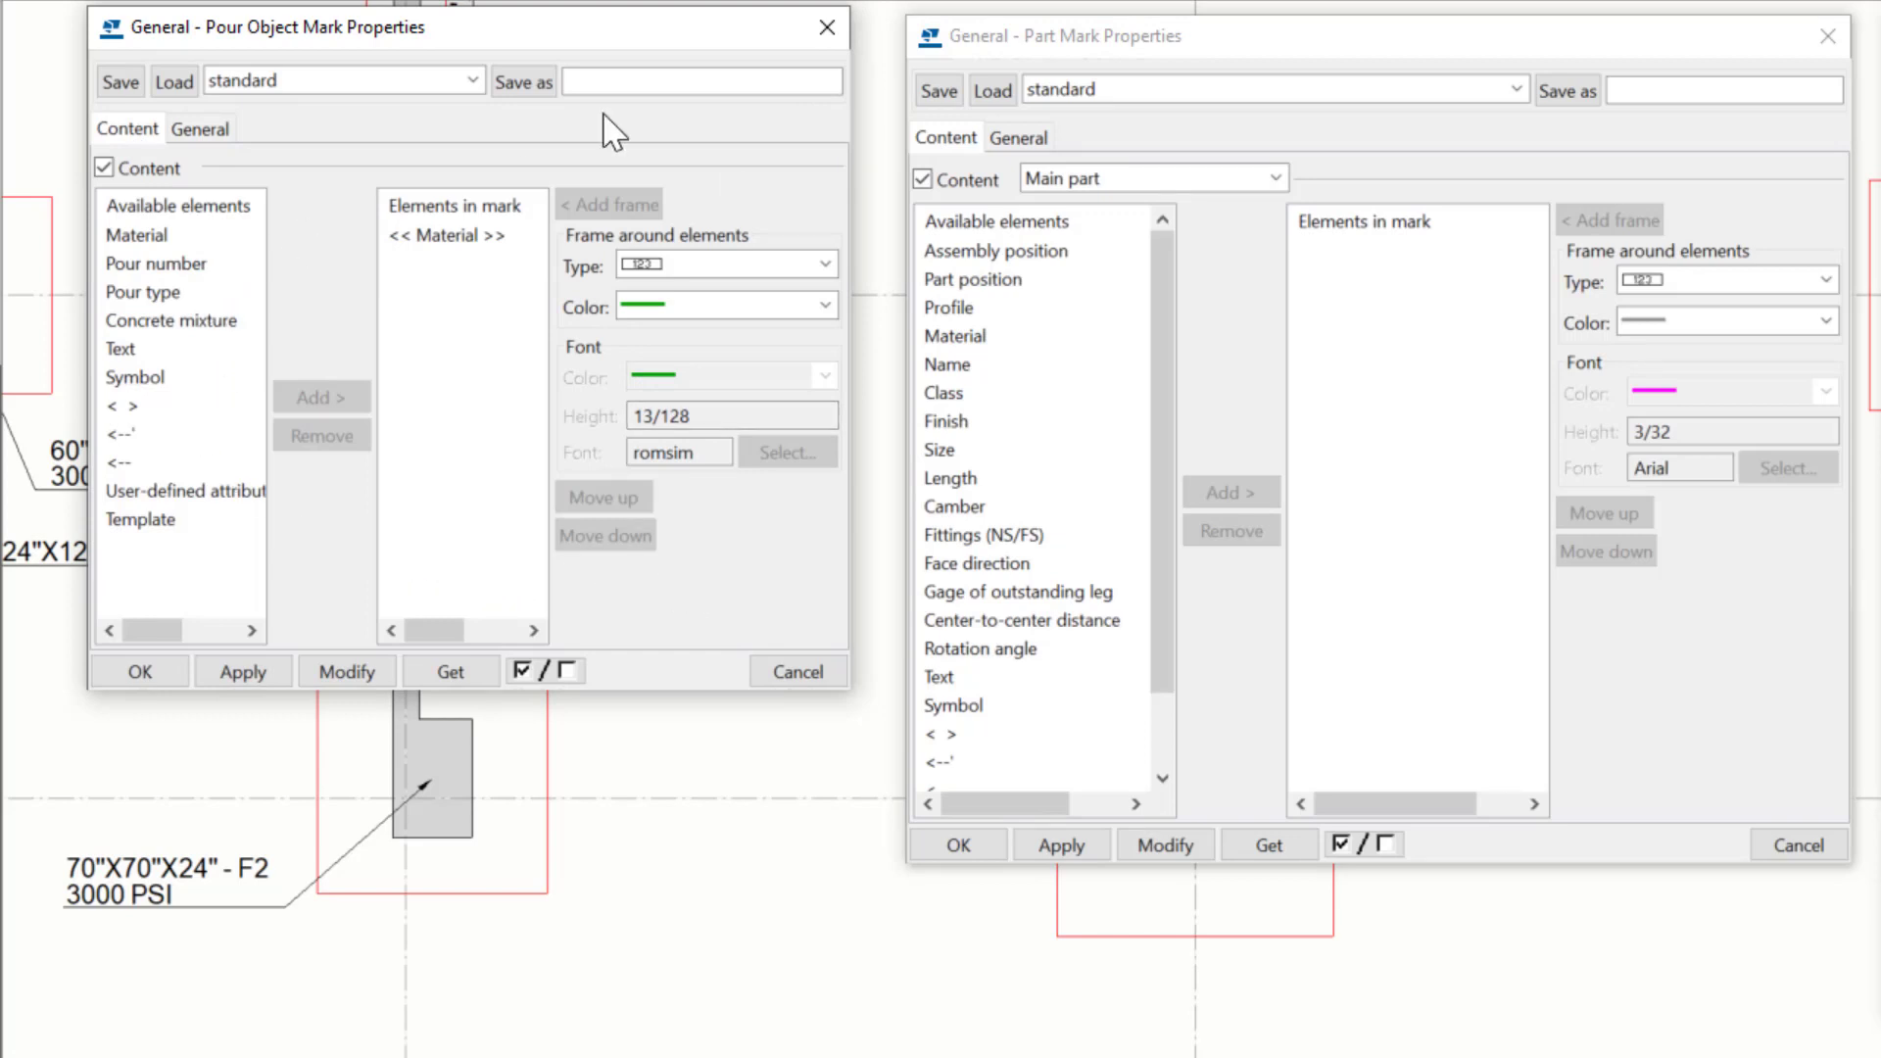
{"action": "left_click", "coordinate": [826, 27]}
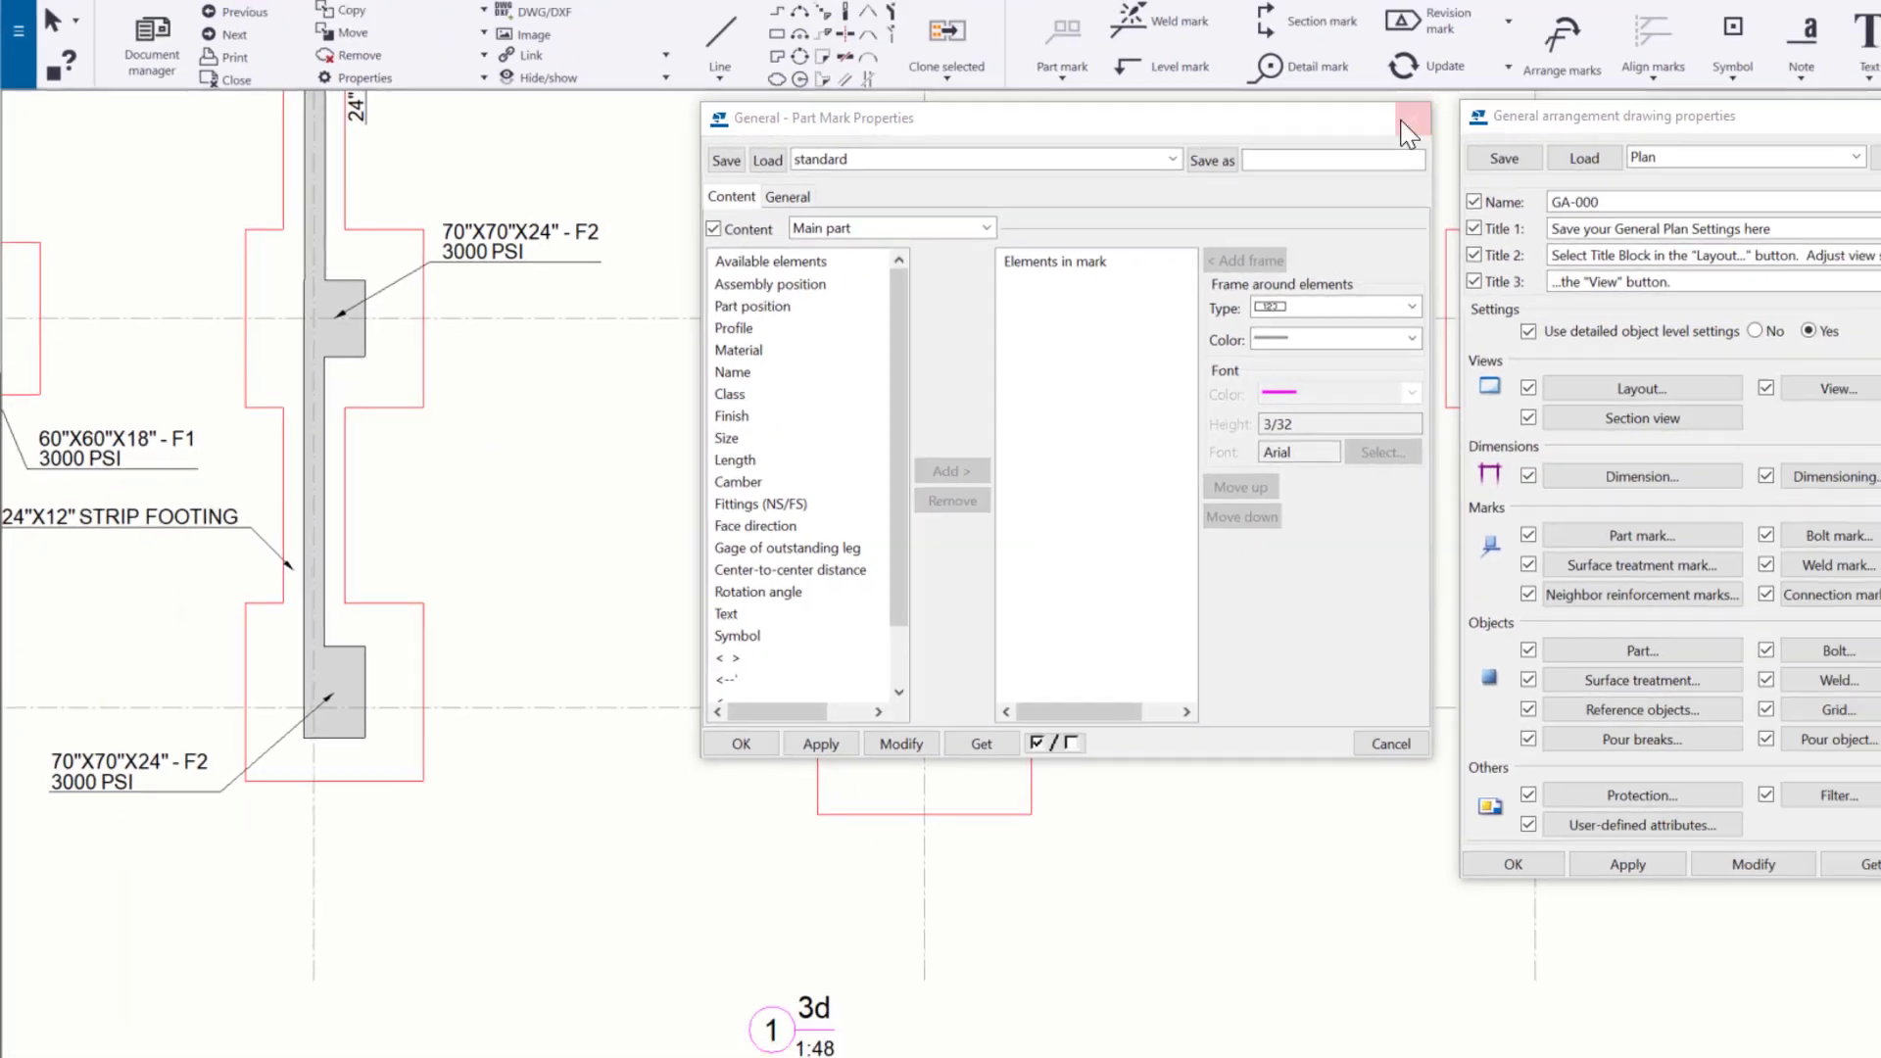
Close Part Mark Properties and scroll through the Mark properties help page's settings table.
{"action": "left_click", "coordinate": [1827, 36]}
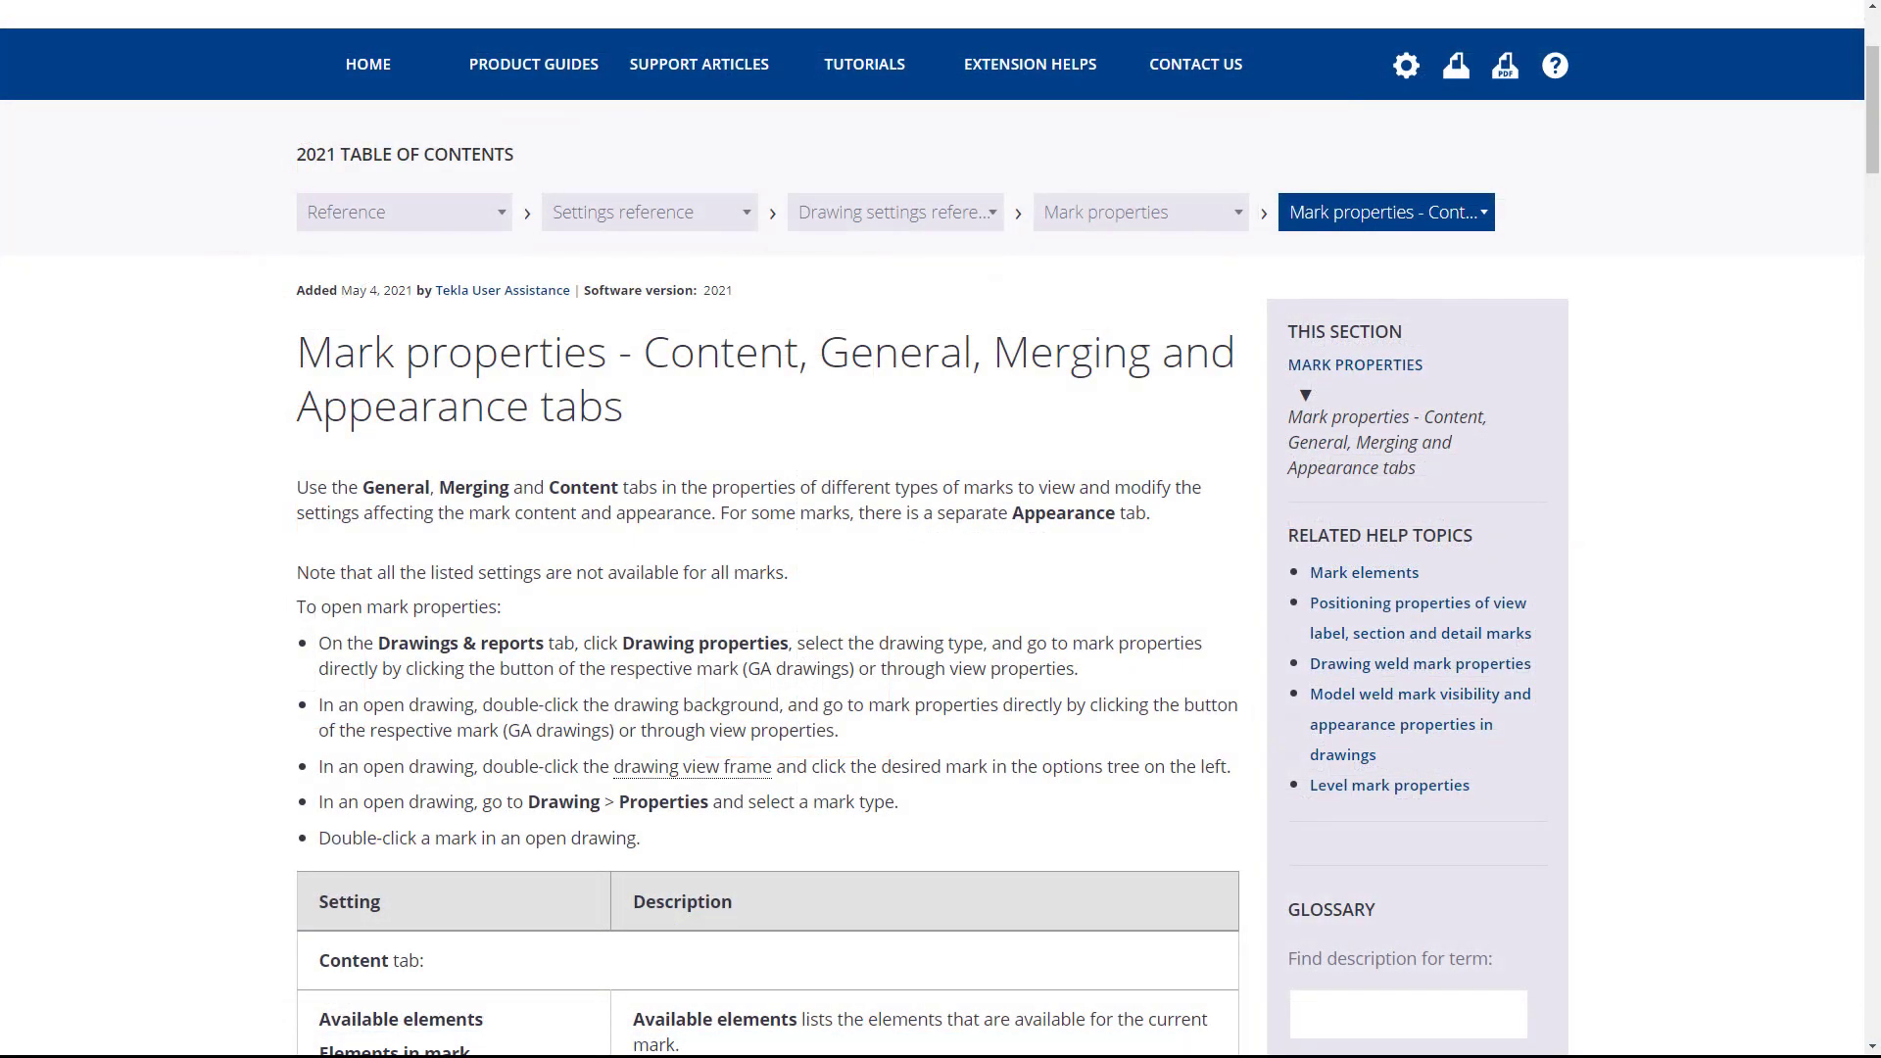
{"action": "scroll", "coordinate": [932, 529], "scroll_direction": "down", "scroll_amount": 1}
{"action": "scroll", "coordinate": [941, 529], "scroll_direction": "down", "scroll_amount": 4}
{"action": "scroll", "coordinate": [940, 530], "scroll_direction": "down", "scroll_amount": 3}
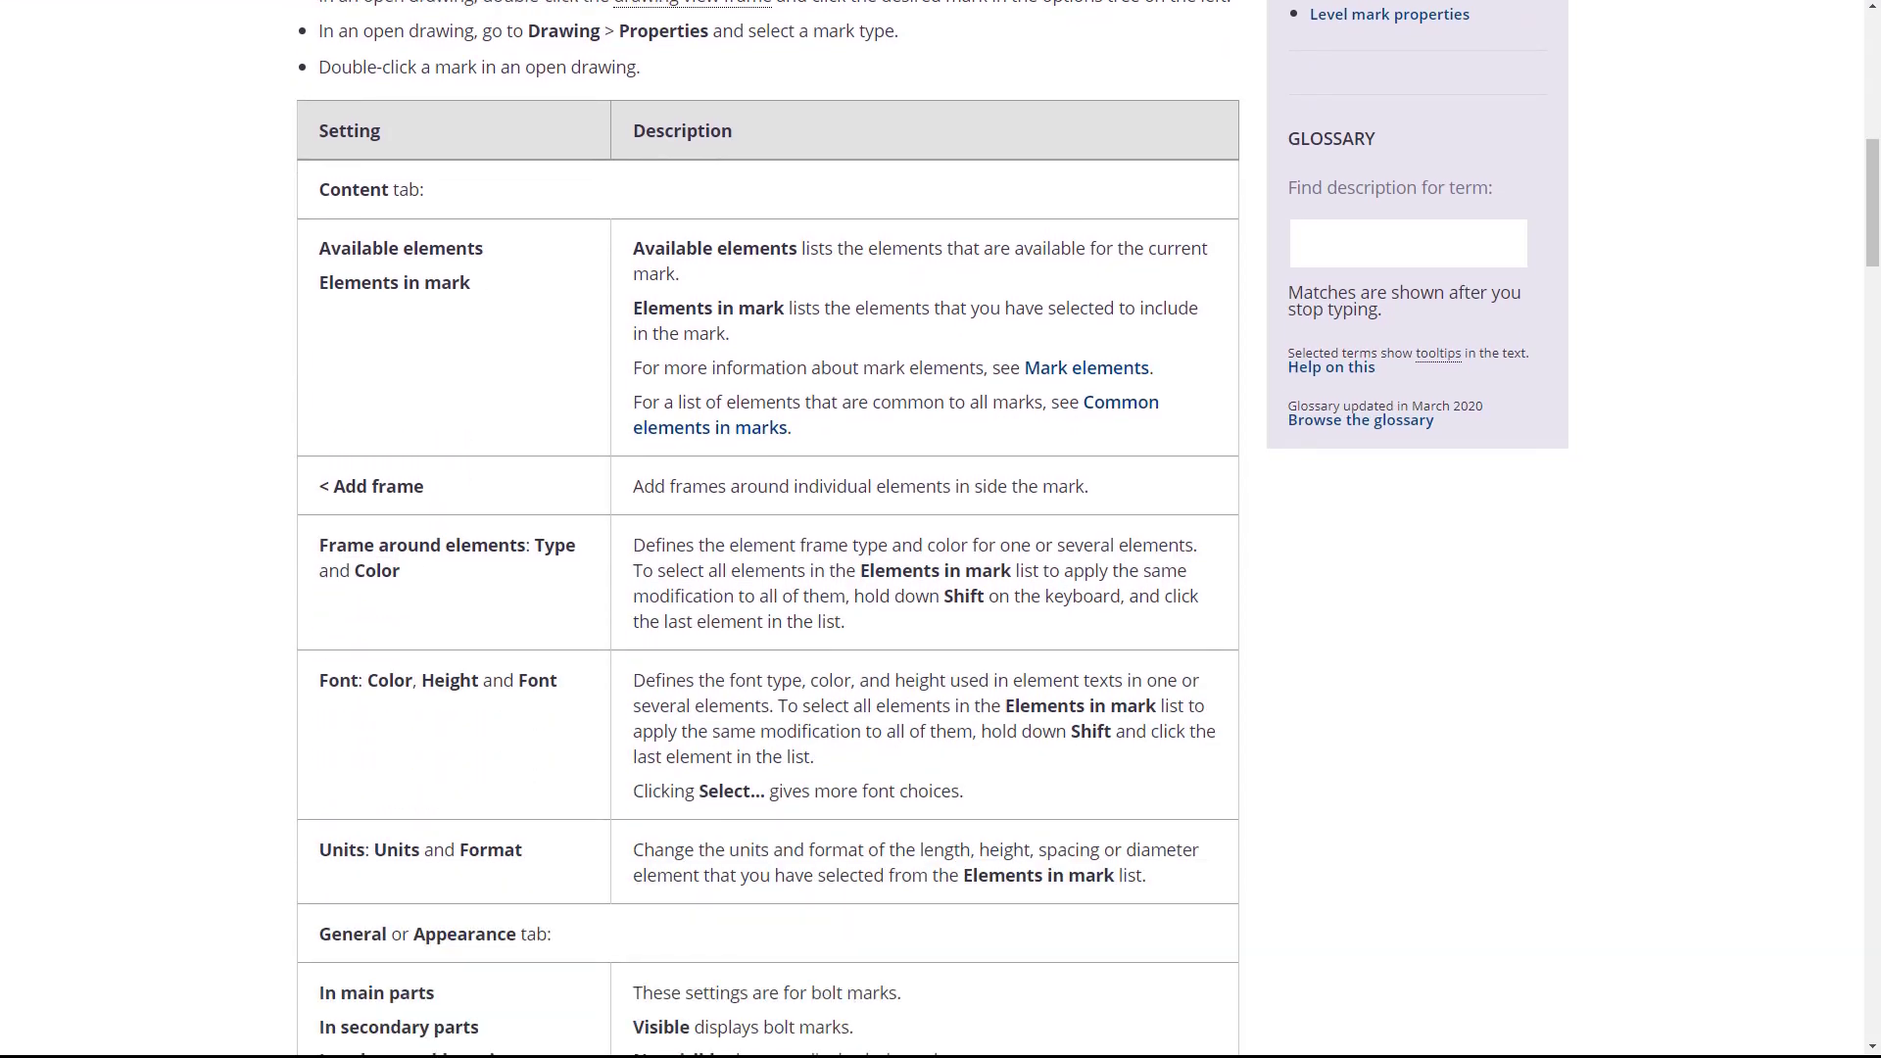
{"action": "scroll", "coordinate": [940, 529], "scroll_direction": "down", "scroll_amount": 5}
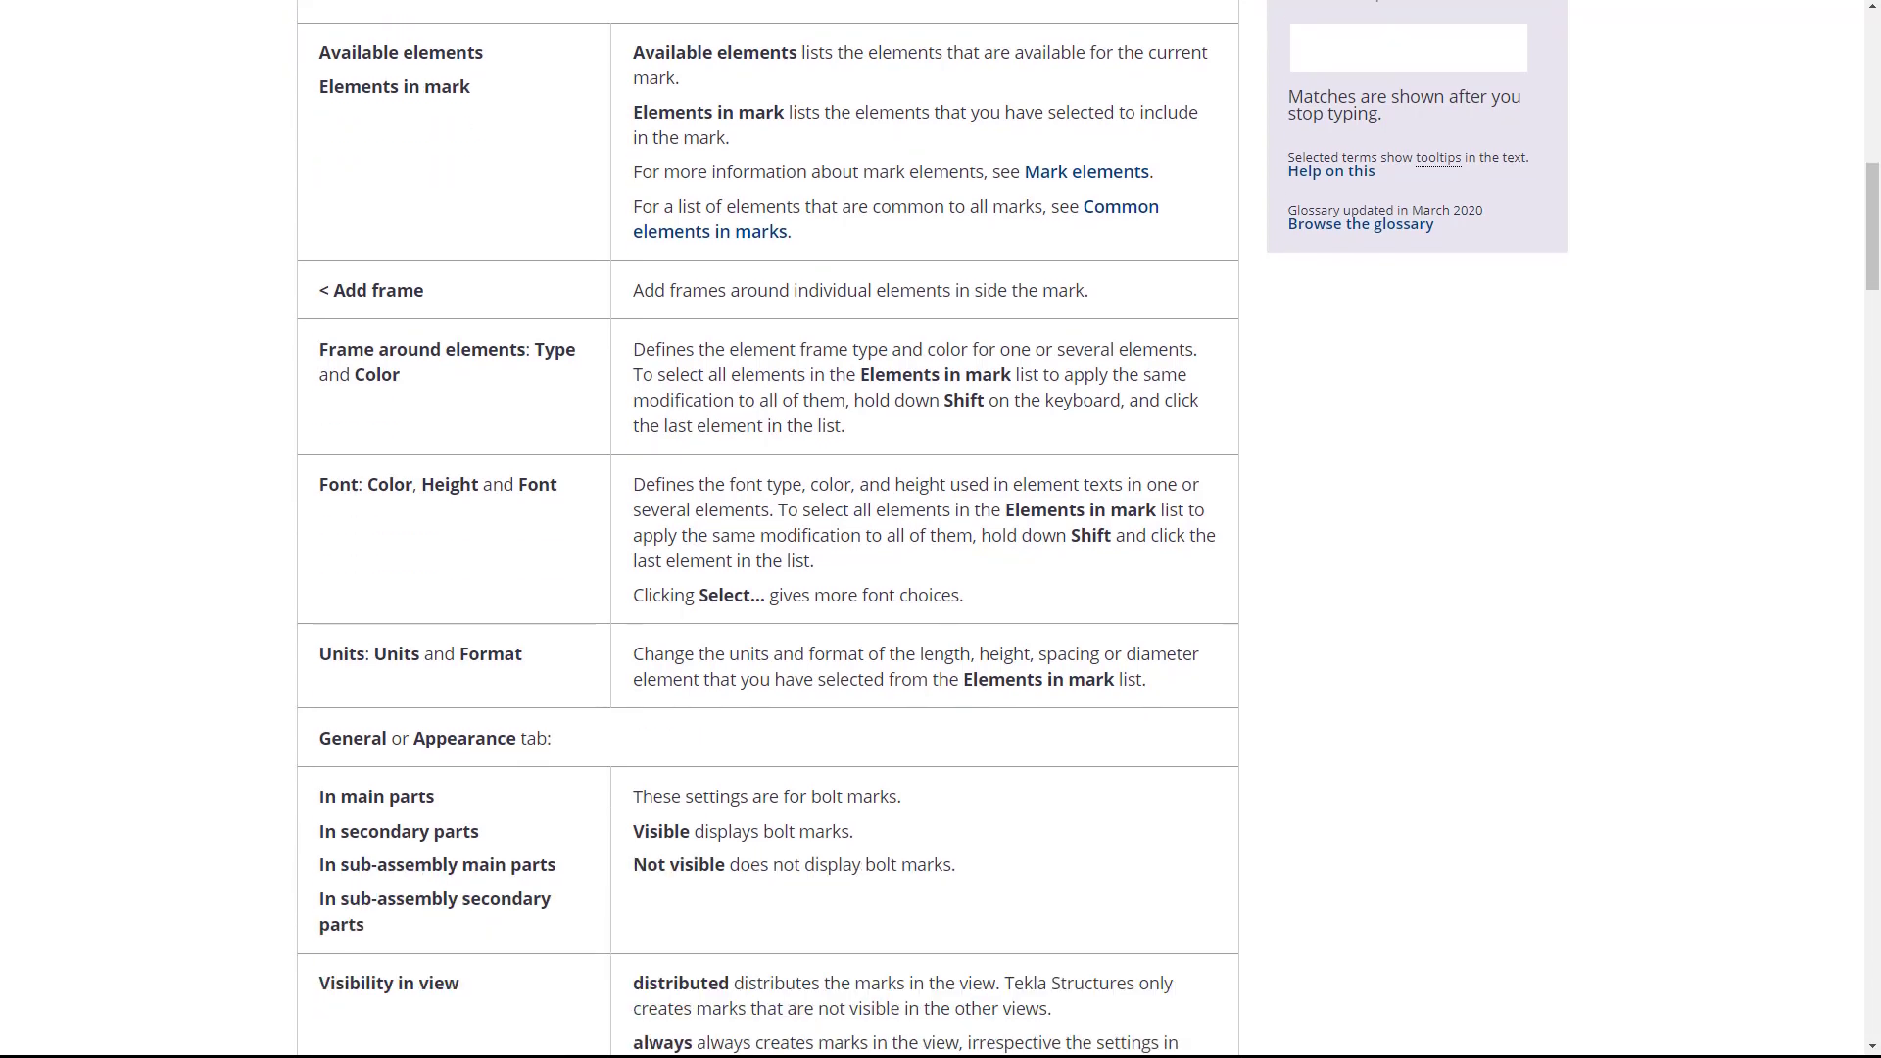
{"action": "scroll", "coordinate": [941, 529], "scroll_direction": "down", "scroll_amount": 6}
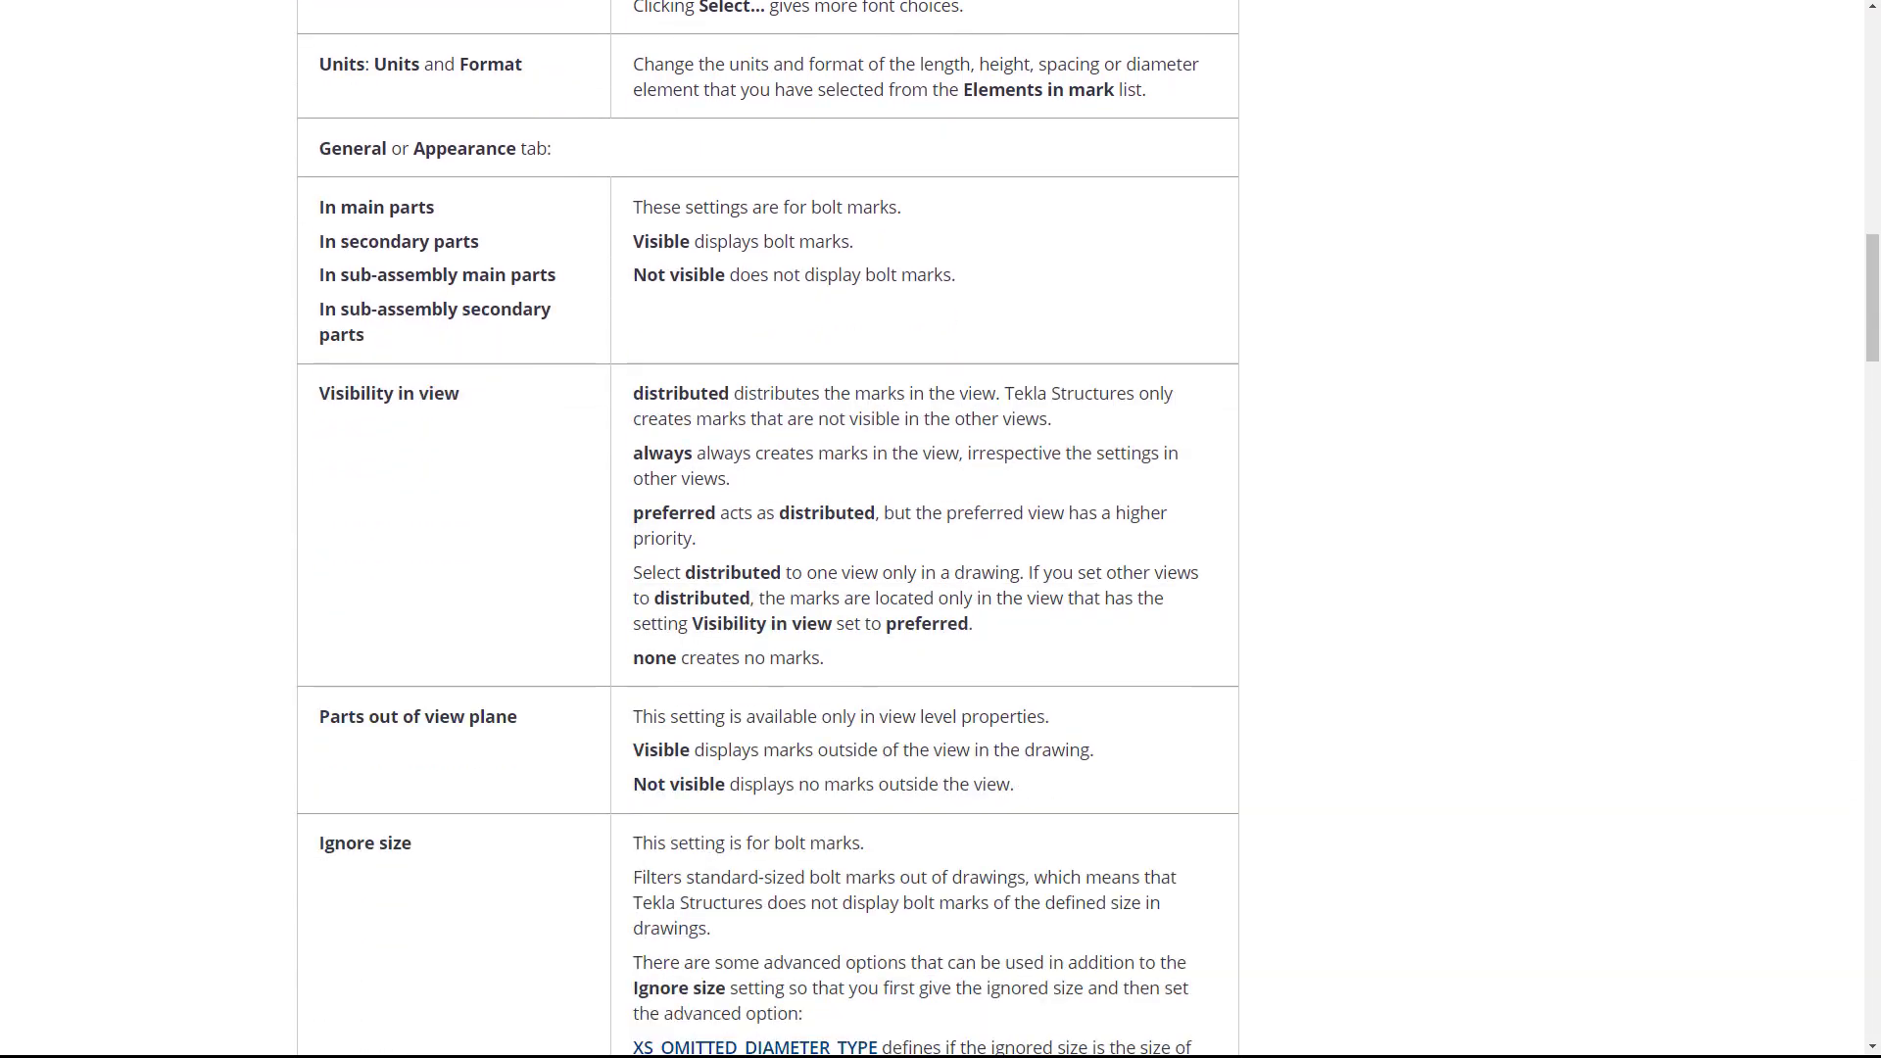